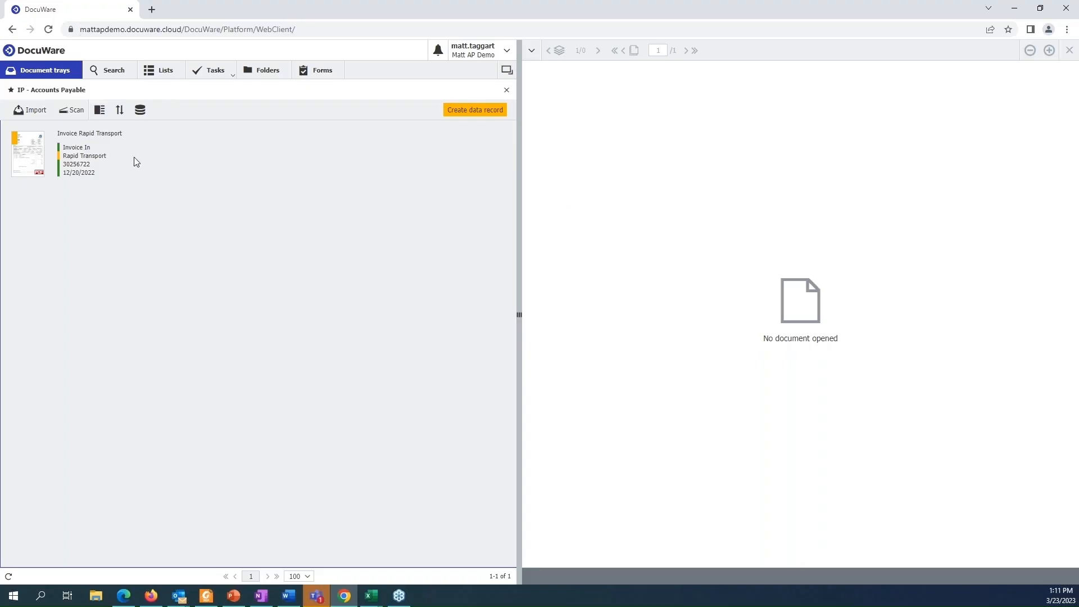
View the Rapid Transport invoice and import the file Invoice W.B. Mason into the IP - Accounts Payable tray
click(100, 158)
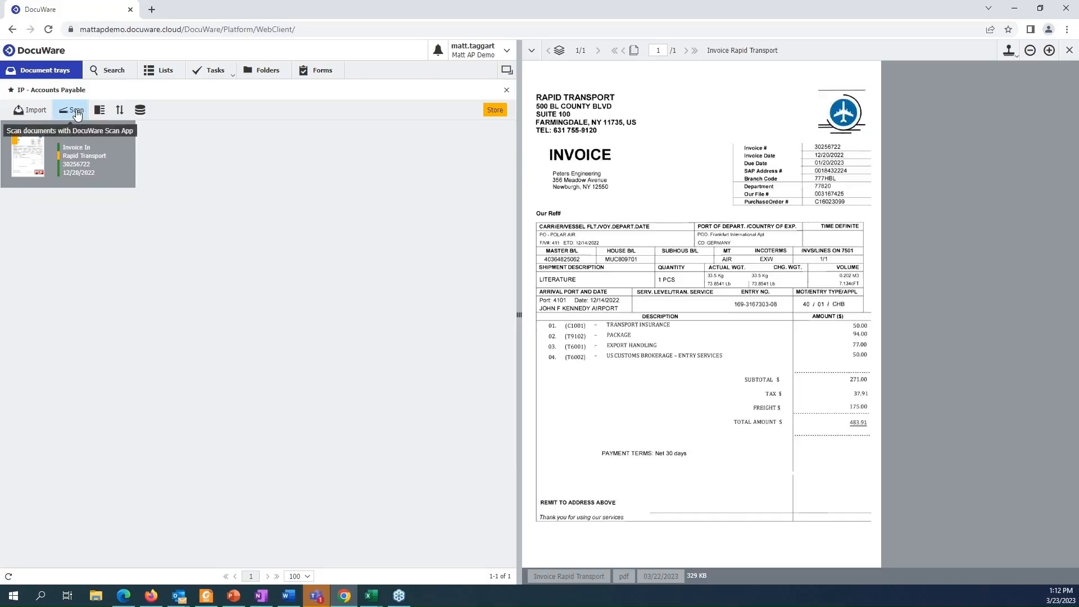
click(31, 110)
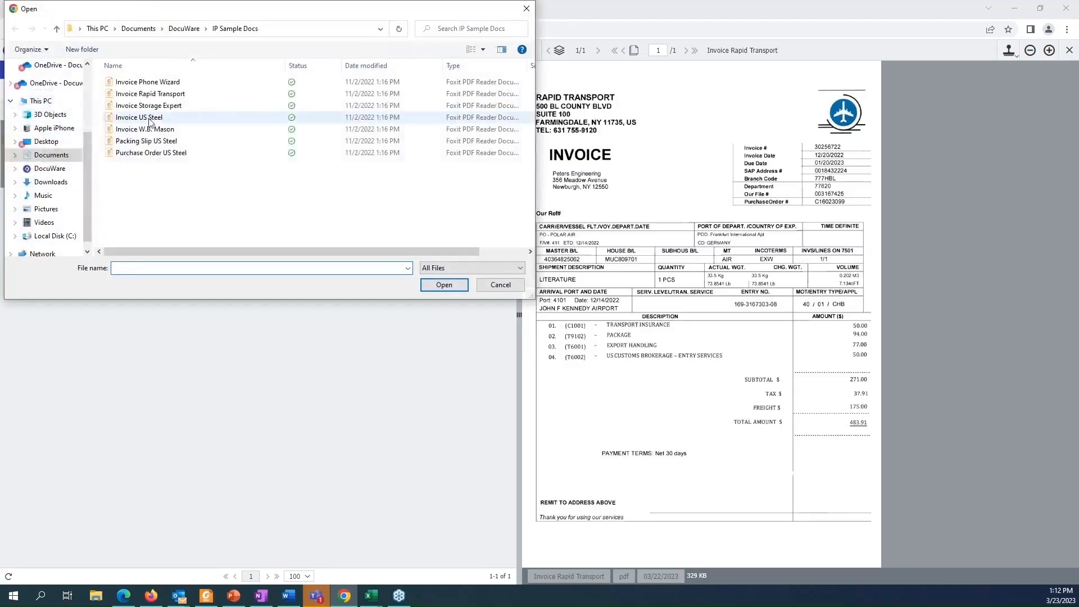
click(149, 129)
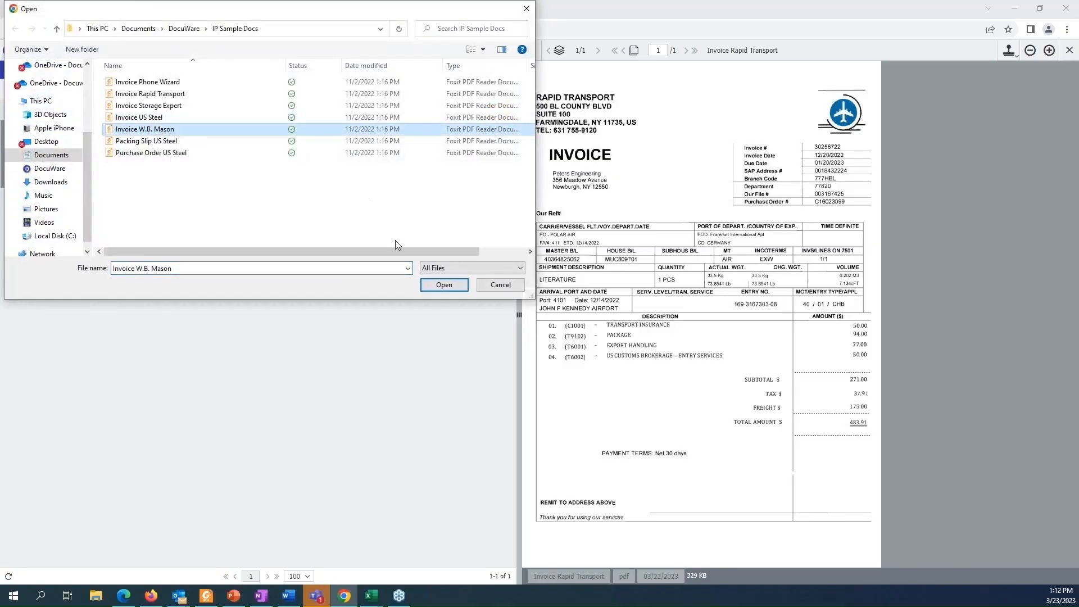
click(444, 285)
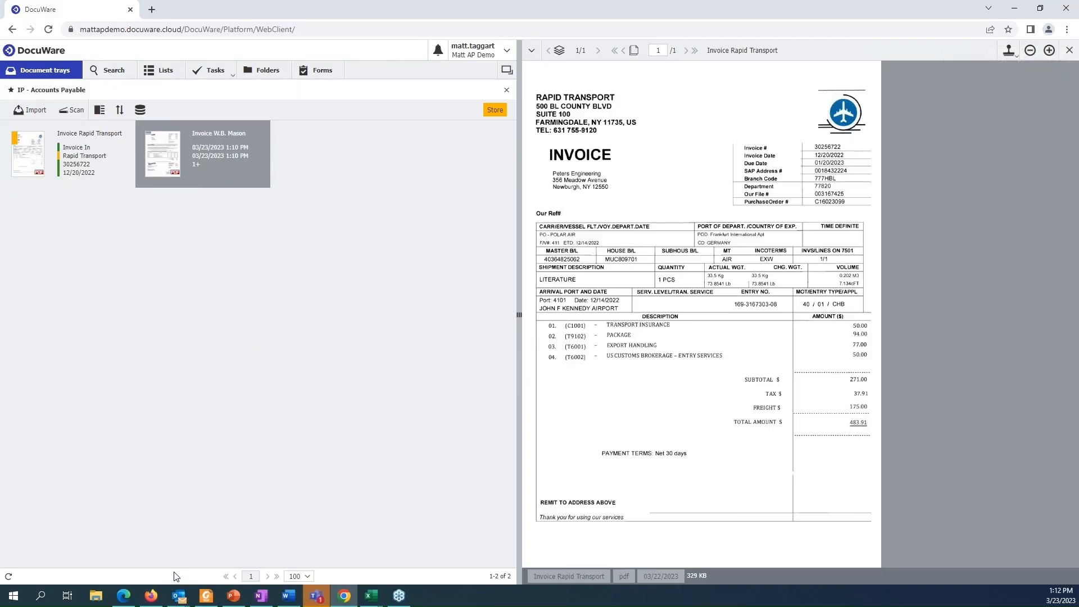
From the Invoice W.B. Mason e-mail in Outlook, add the attachments Invoice US Steel.pdf and Invoice Phone Wizard.pdf to the DocuWare Accounts Payable tray
click(189, 591)
click(239, 545)
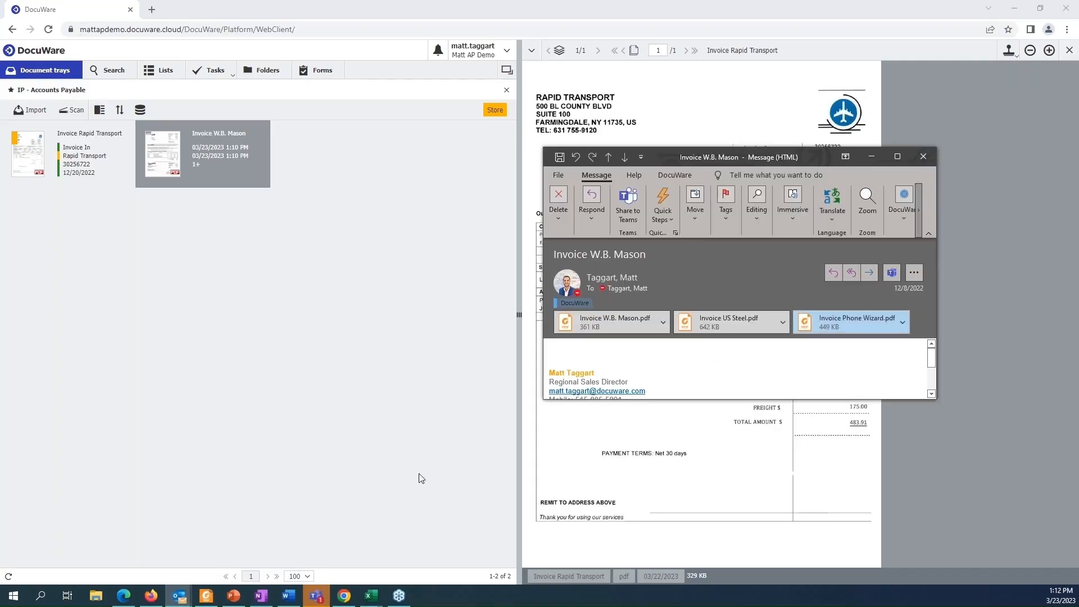
right_click(703, 324)
mouse_move(710, 512)
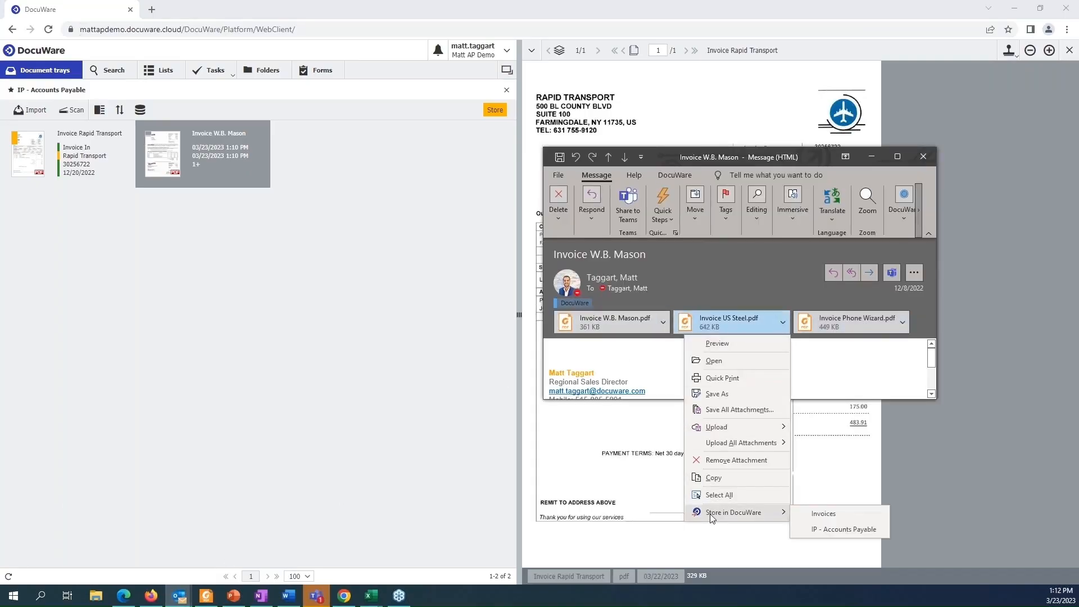
click(856, 512)
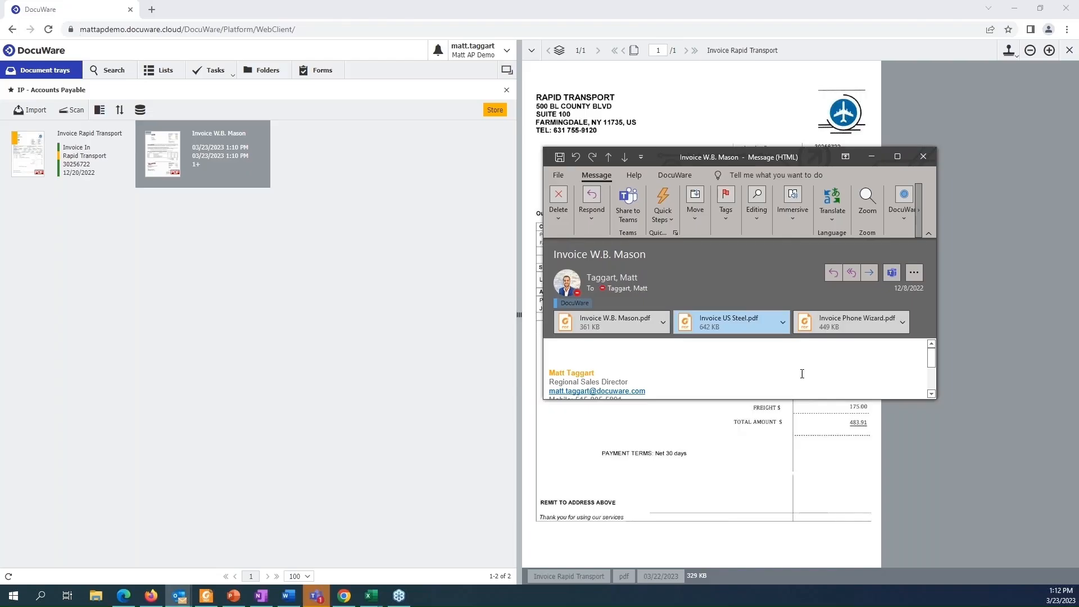
drag(841, 319, 259, 344)
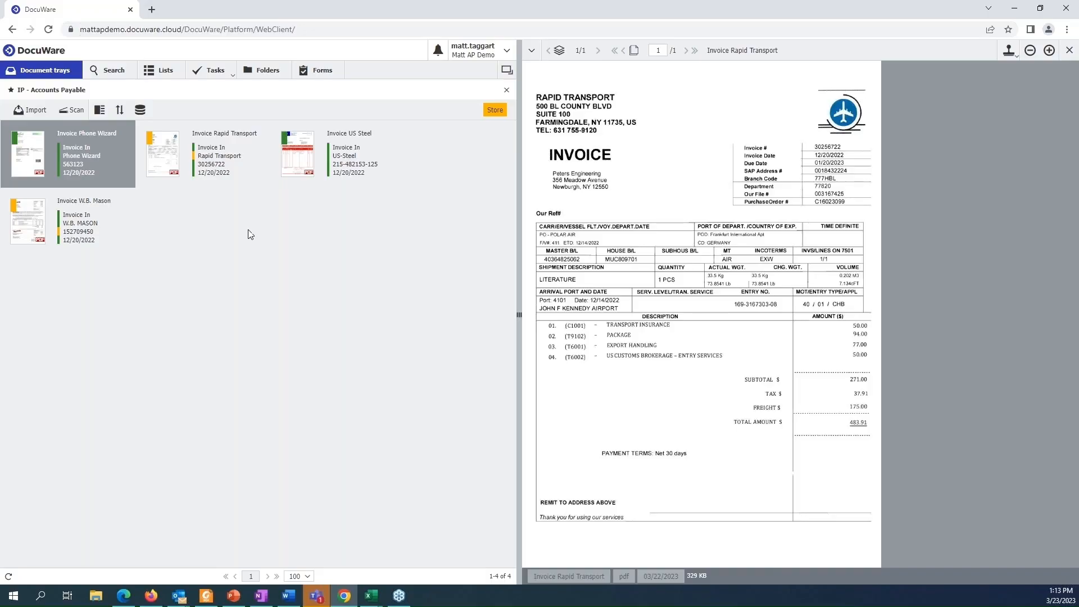
Open the US Steel invoice for storing in IP - Accounting and check its index fields, from company name to total, against the document
click(337, 168)
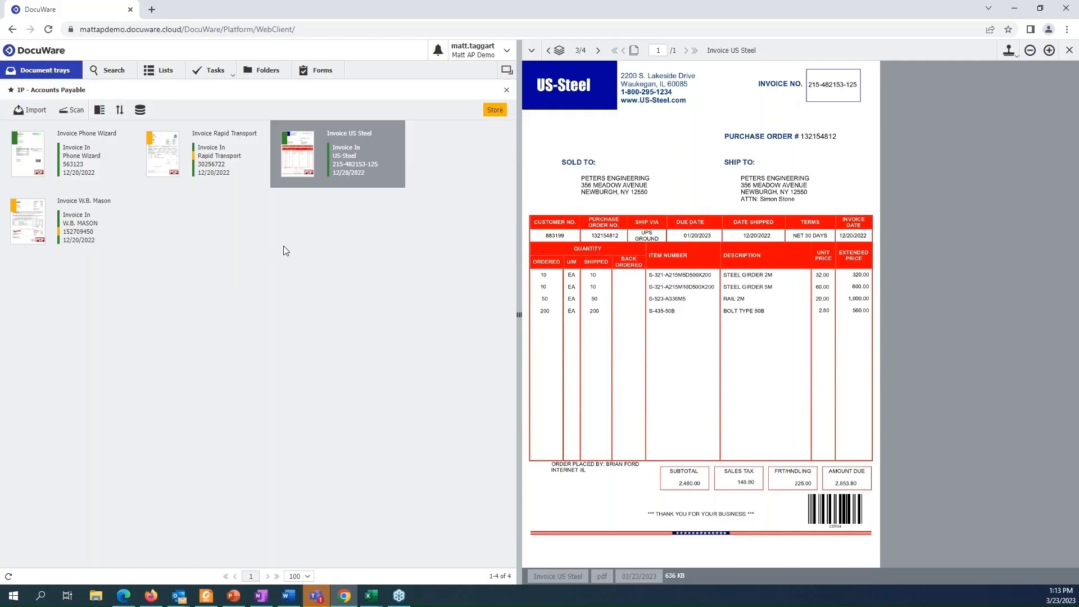
click(492, 115)
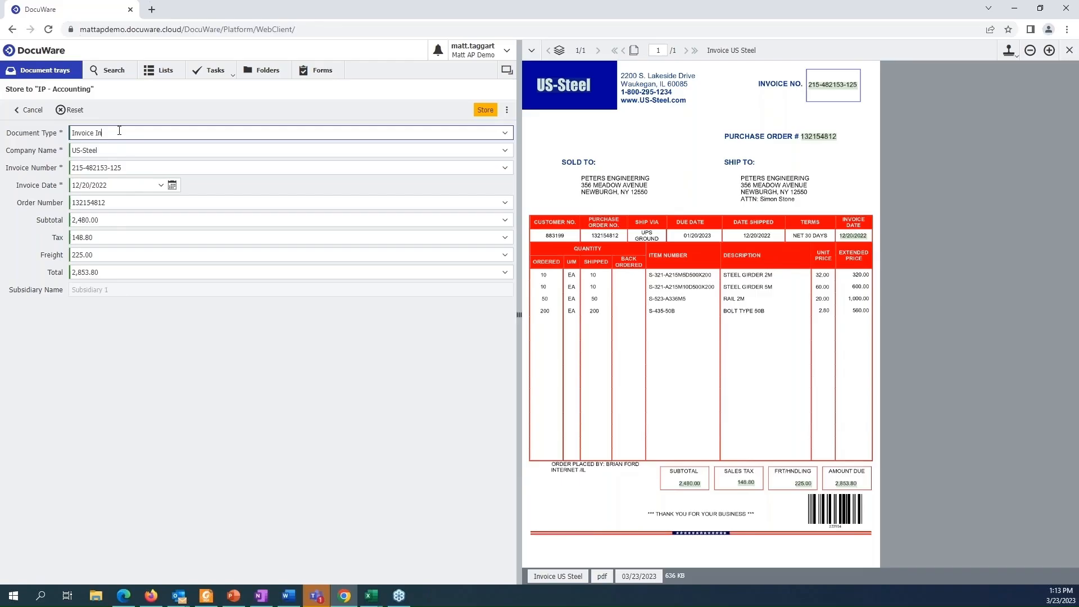
click(115, 150)
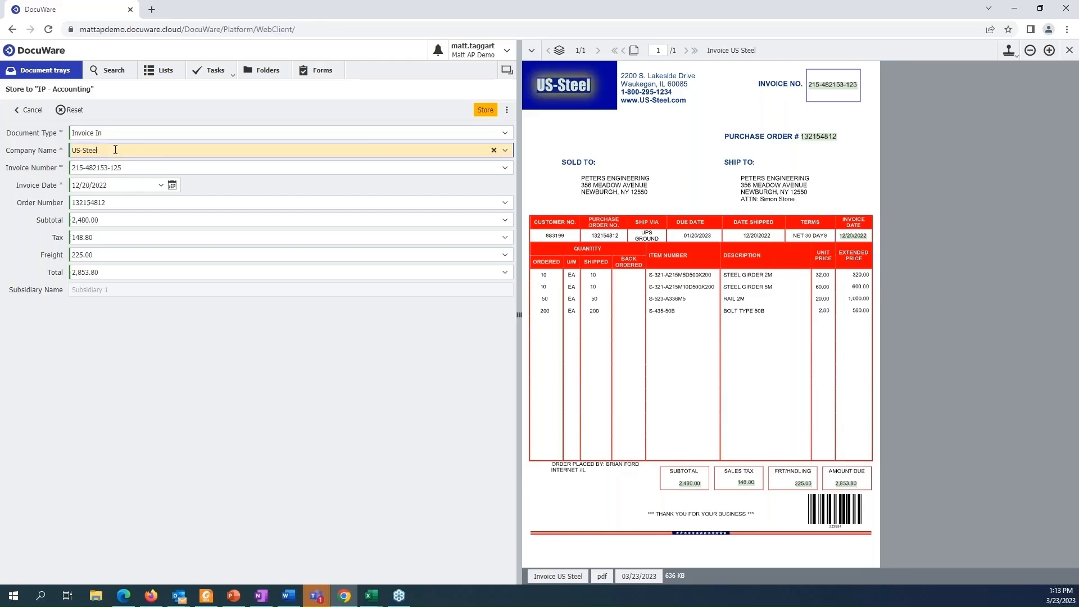
click(127, 169)
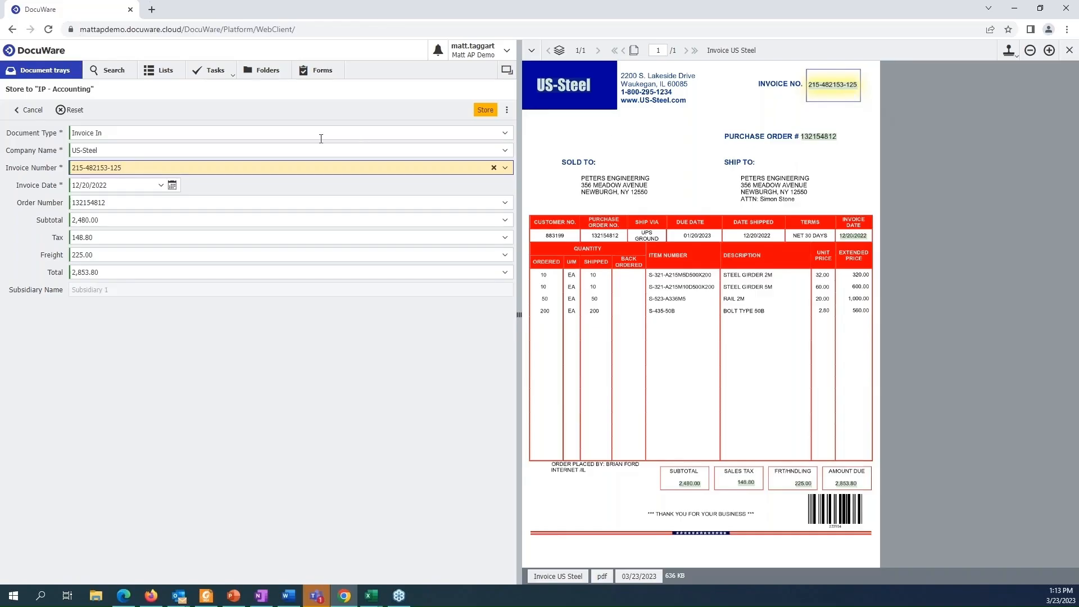
click(130, 191)
click(119, 204)
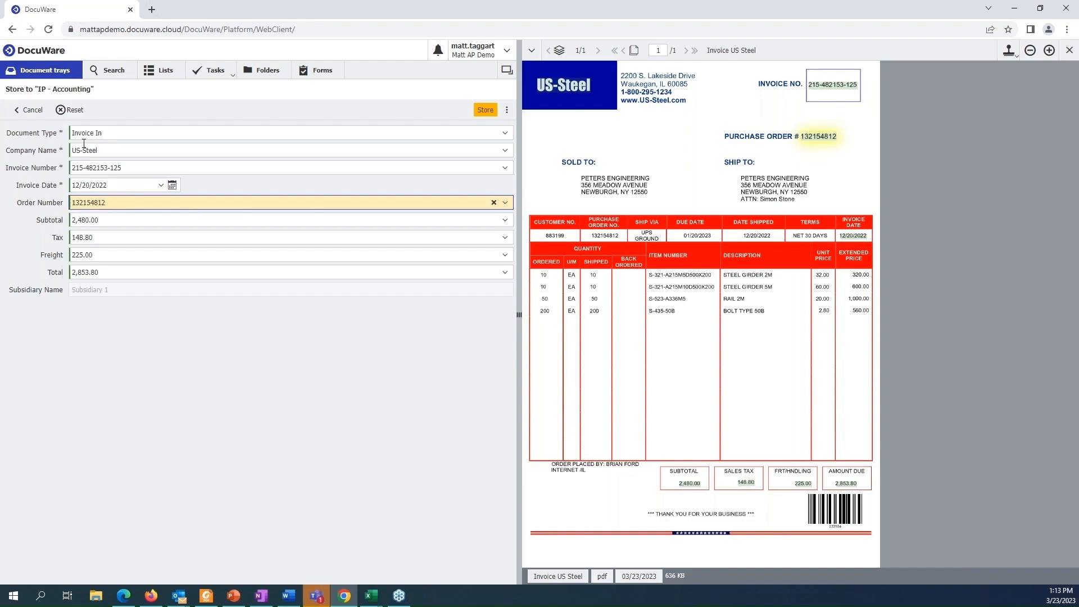
click(104, 221)
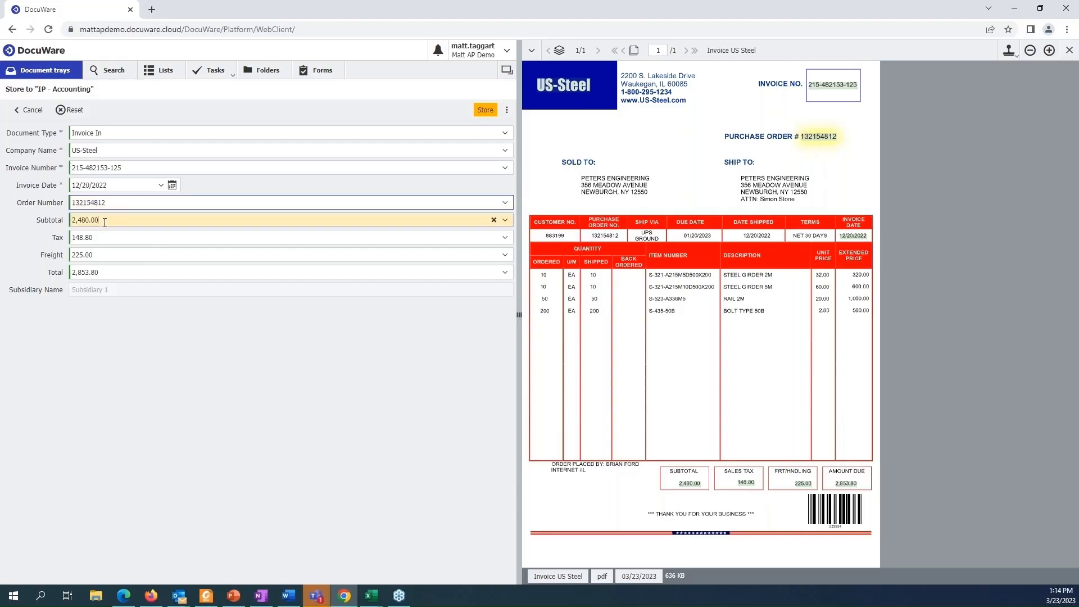
click(111, 238)
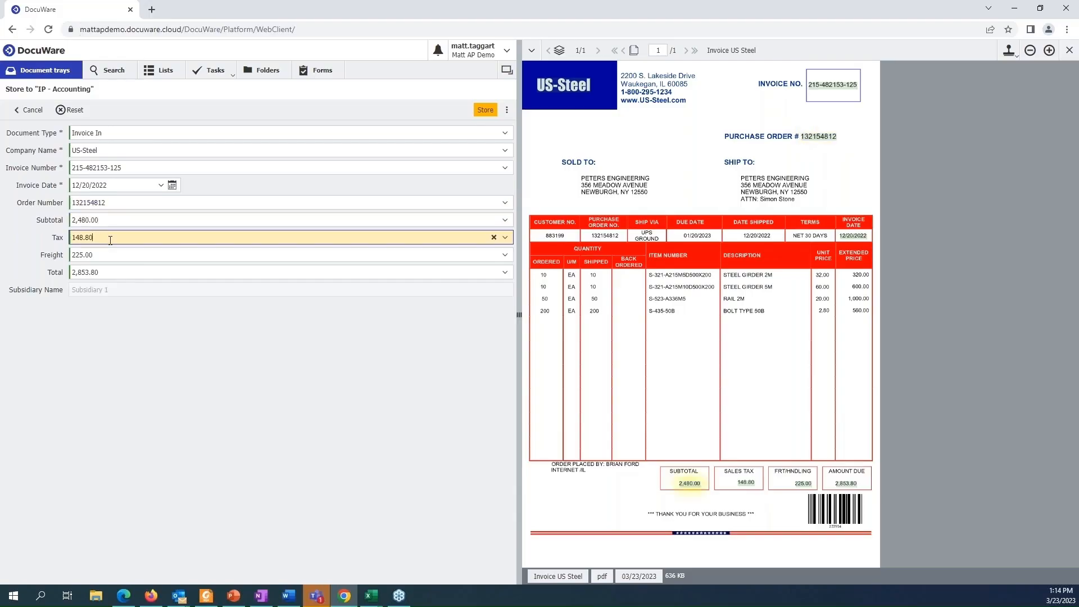
click(105, 254)
click(113, 271)
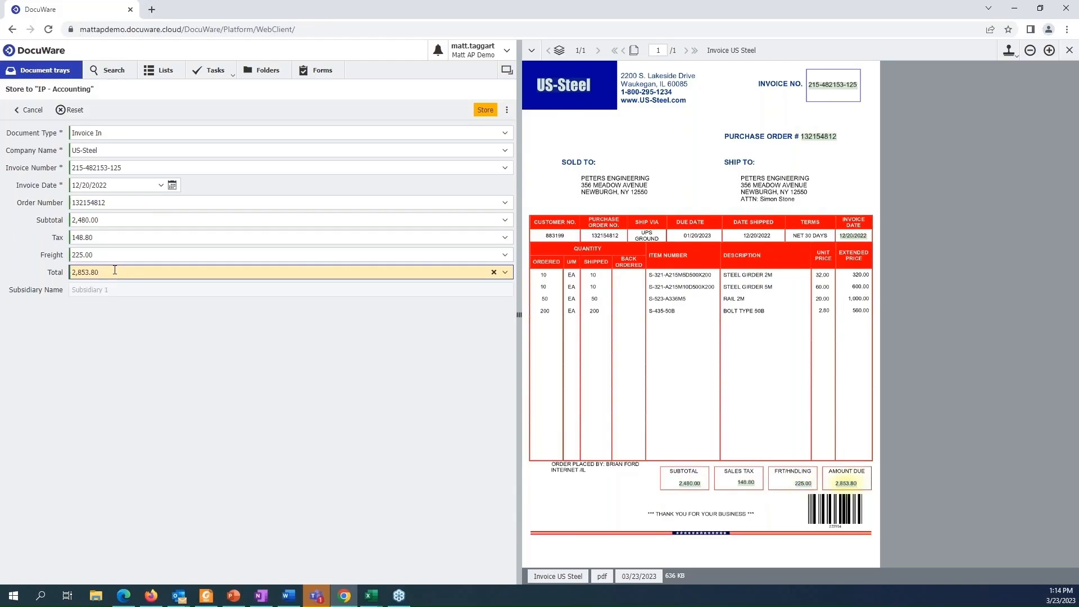
Clear the Total field, recapture 2,853.80 from the amount due on the invoice, and store the document in IP - Accounting
double_click(97, 274)
key(BackSpace)
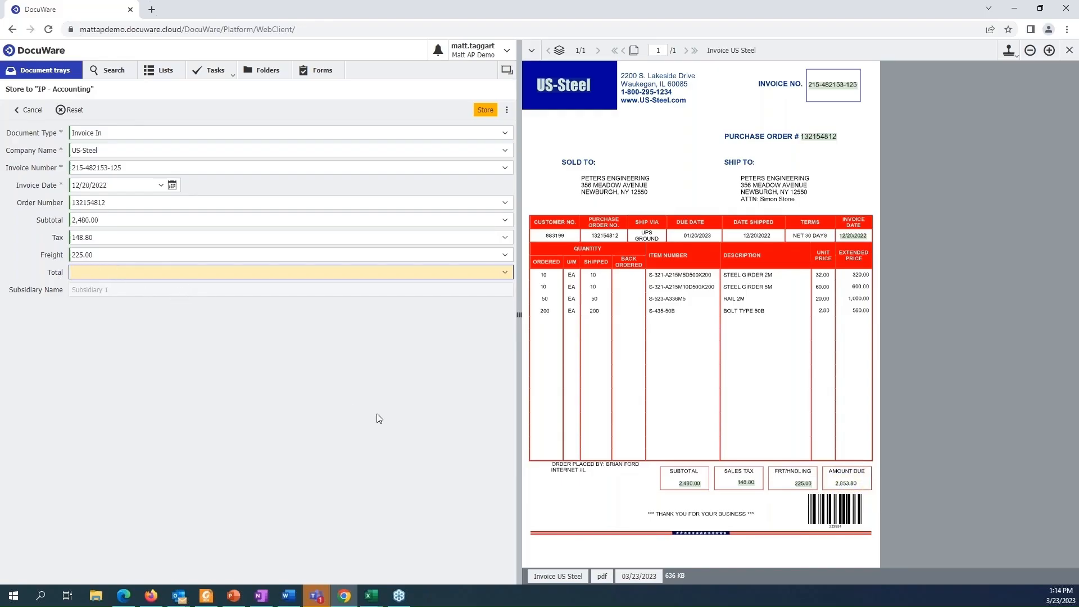
click(845, 487)
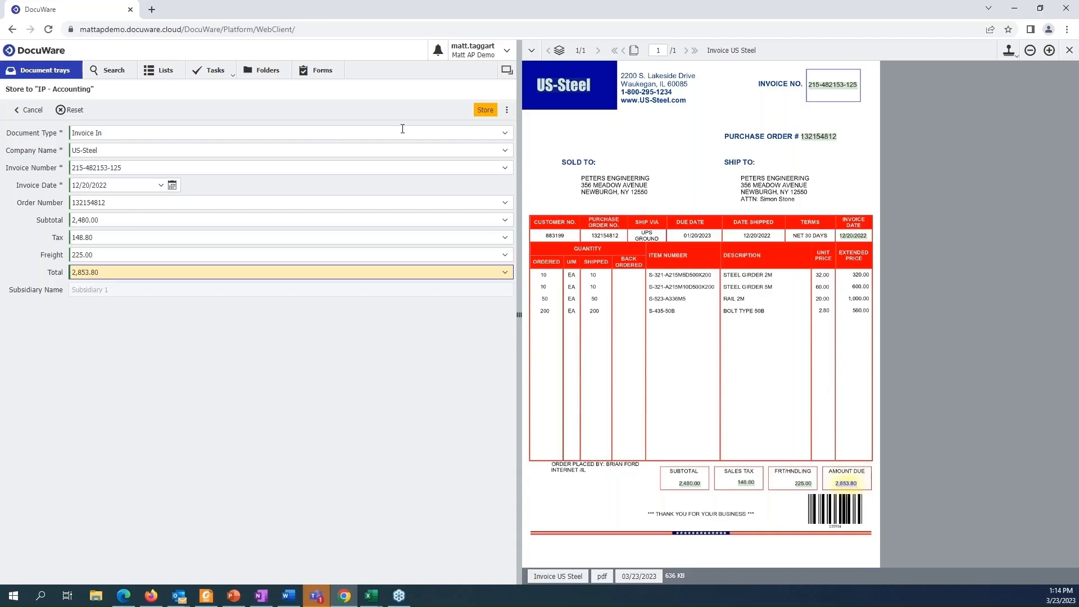
click(481, 112)
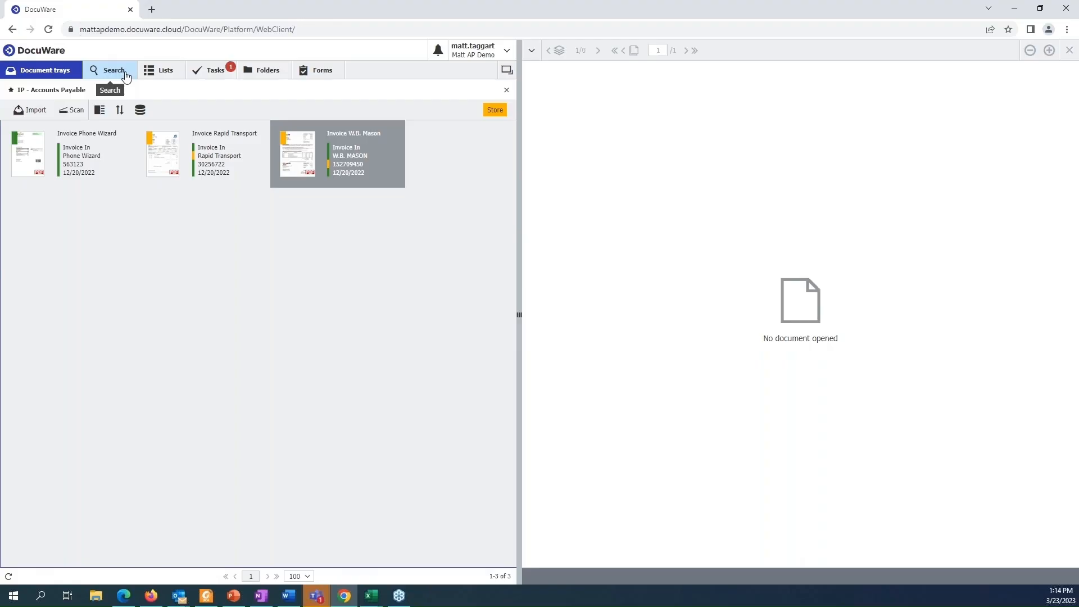
Open the IP - Accounting - Invoice Search form and go through the invoice number, PO number and company name criteria
click(126, 77)
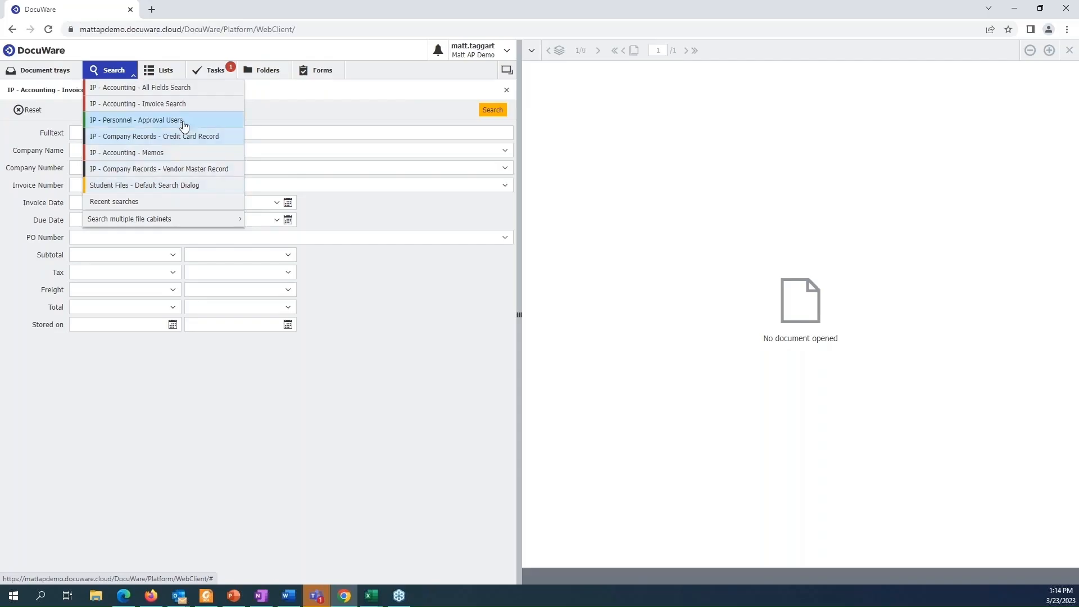
click(278, 104)
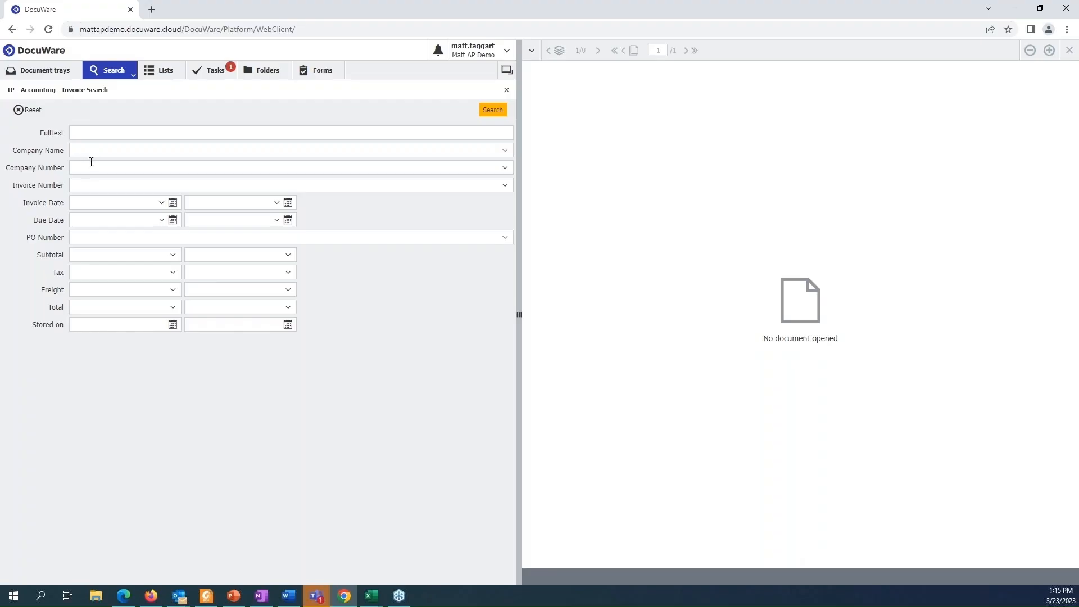
click(80, 183)
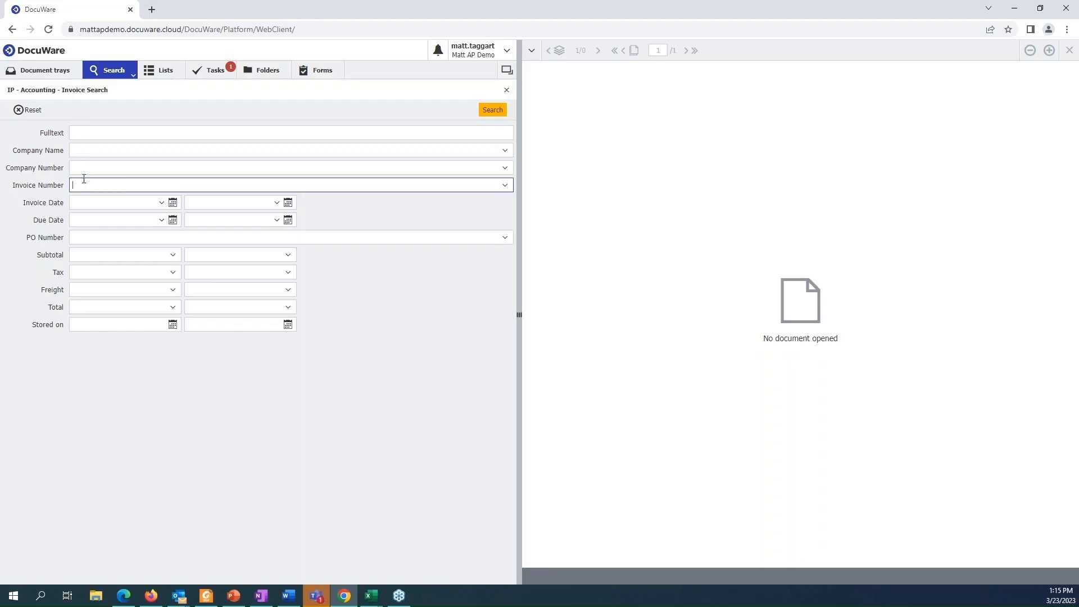
click(106, 236)
click(92, 151)
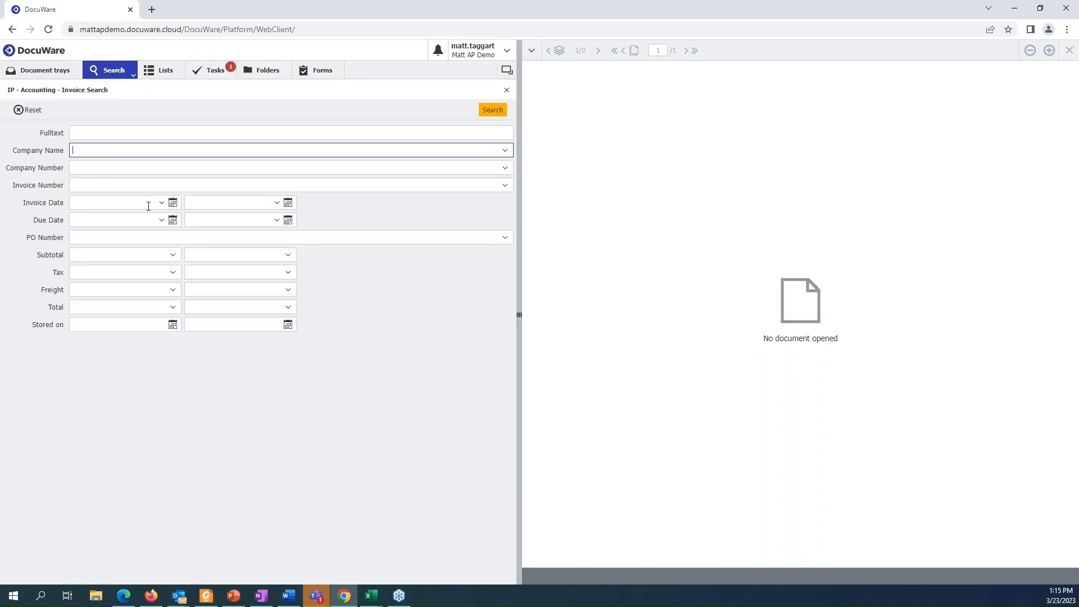
Search the invoices' full text for "bolt" and open the matching US-Steel invoice
click(118, 129)
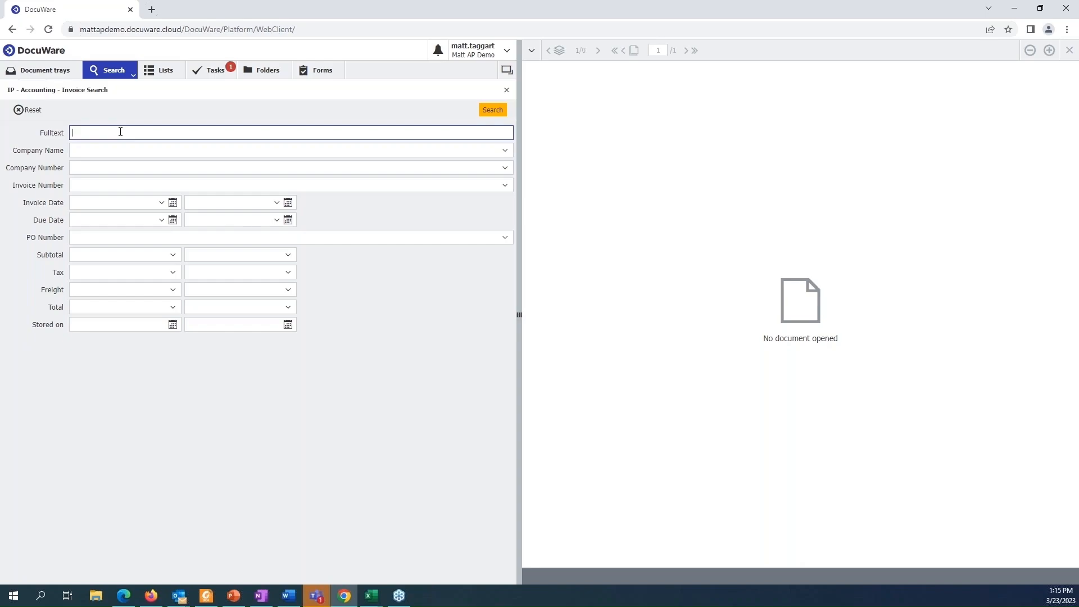
text(bolt)
click(482, 114)
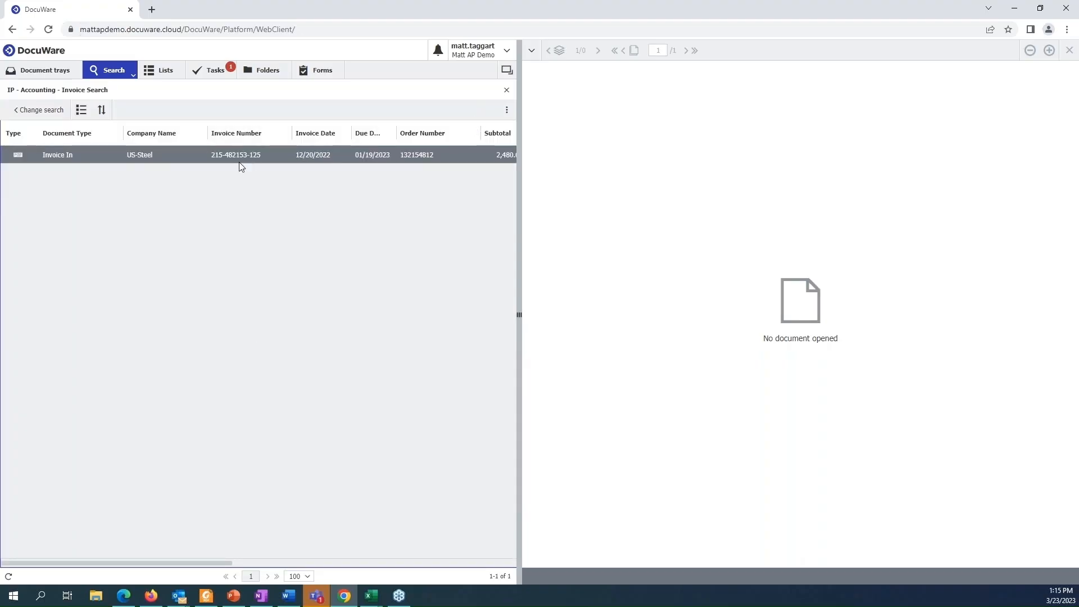
double_click(211, 152)
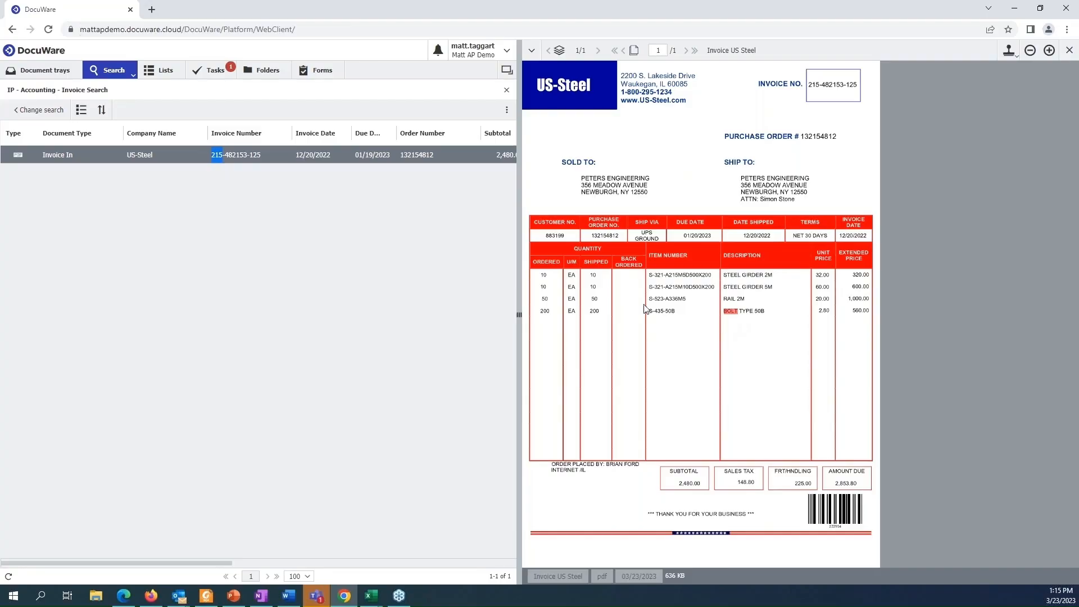
Leave the search results and return to the IP - Accounts Payable document tray
click(42, 110)
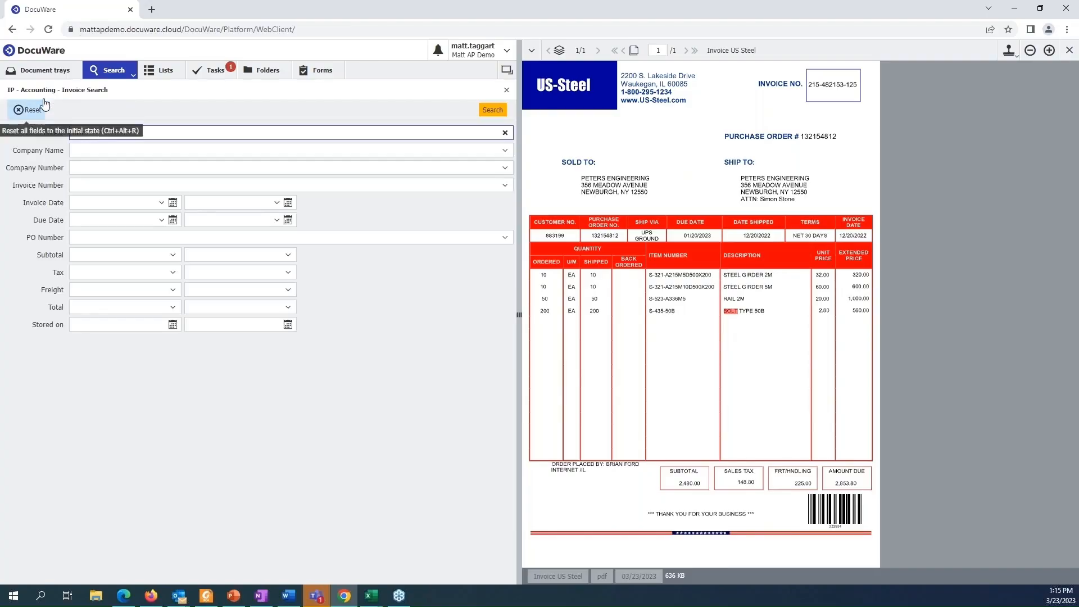
click(44, 70)
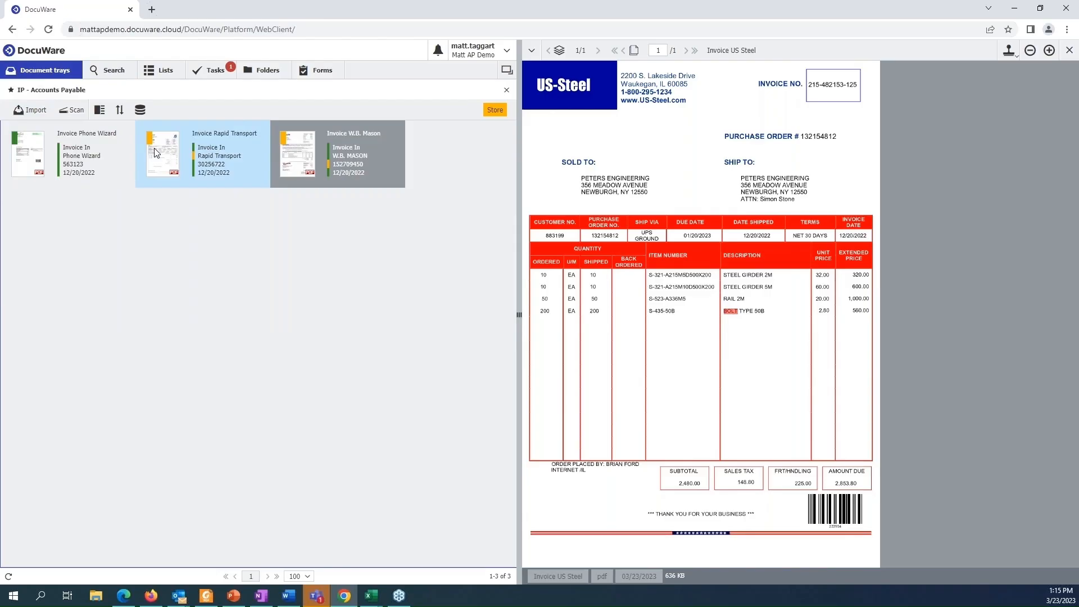
click(213, 183)
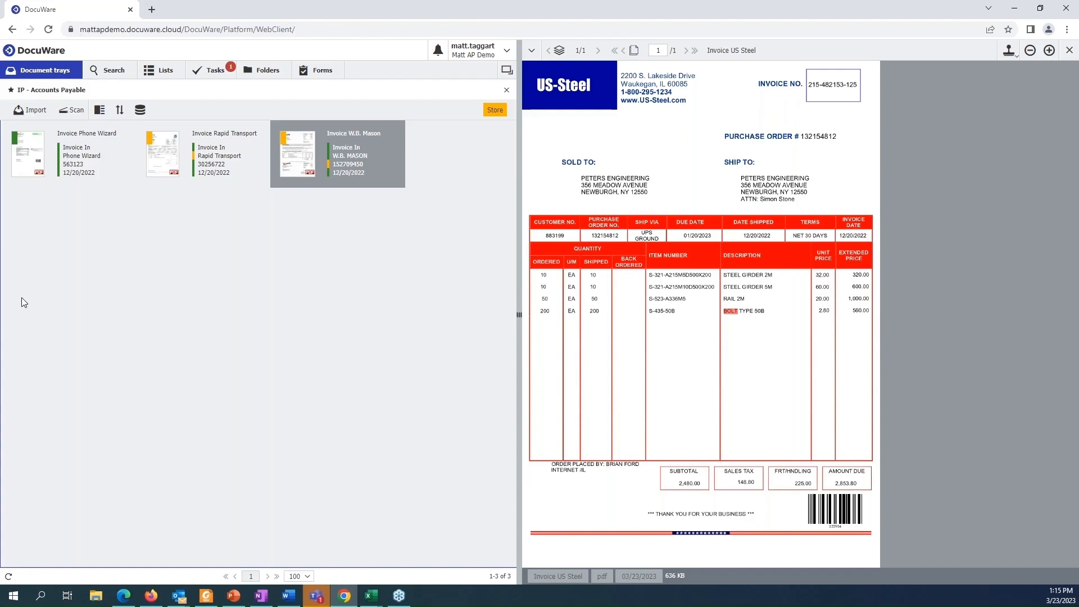
Switch to PowerPoint, start the slide show from the "DocuWare in action" slide, and advance to the "What are the most common use cases?" slide
click(233, 596)
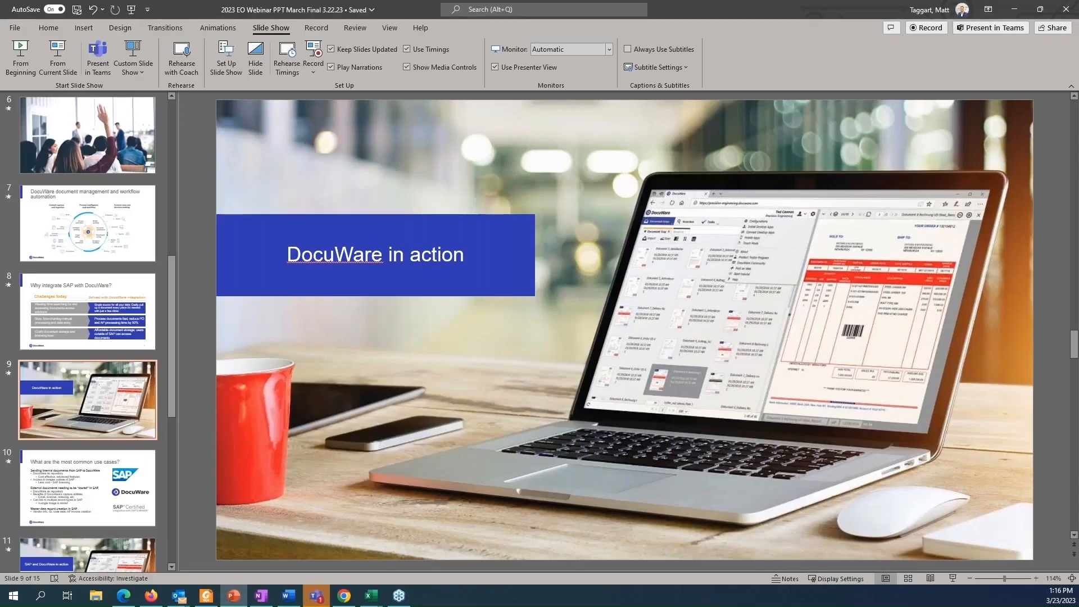
click(50, 56)
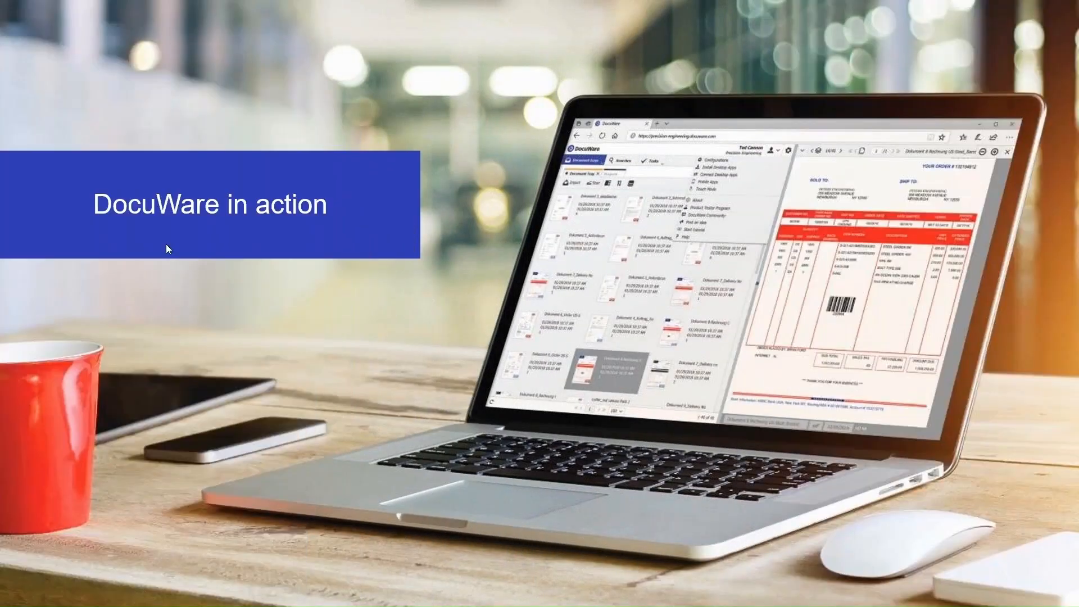
click(167, 243)
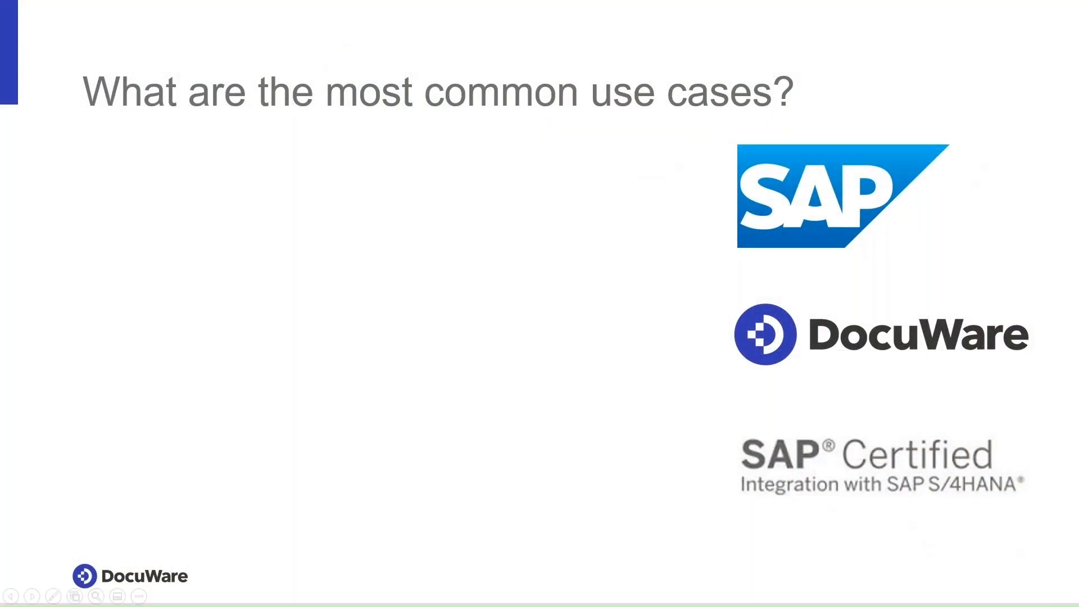
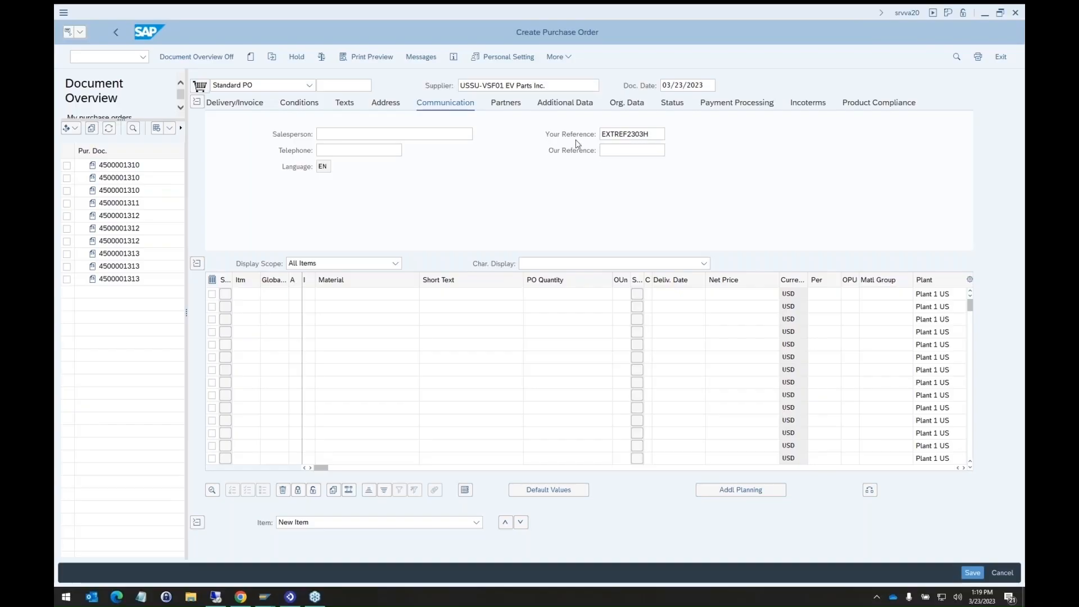
Set the purchase order's Our Reference to INTREF2303H
click(607, 150)
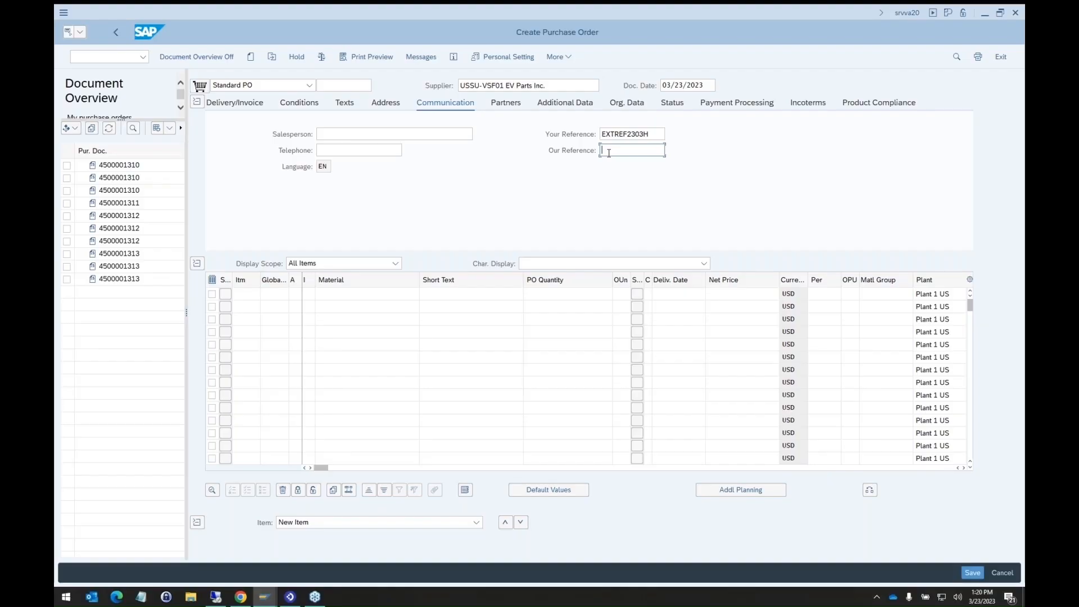
click(609, 153)
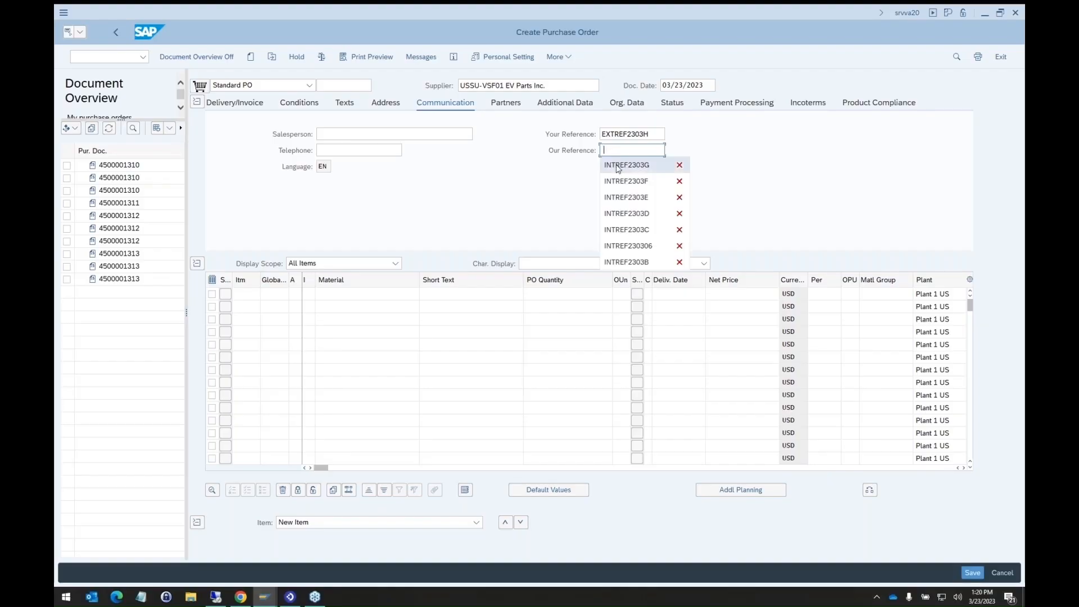
click(619, 166)
drag(643, 151, 652, 150)
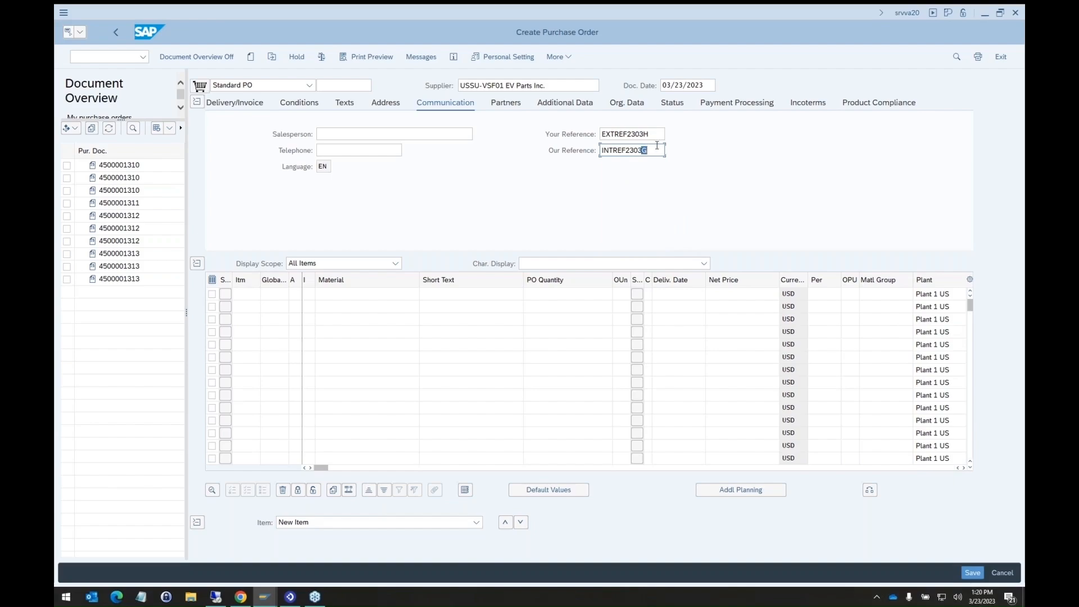
text(H)
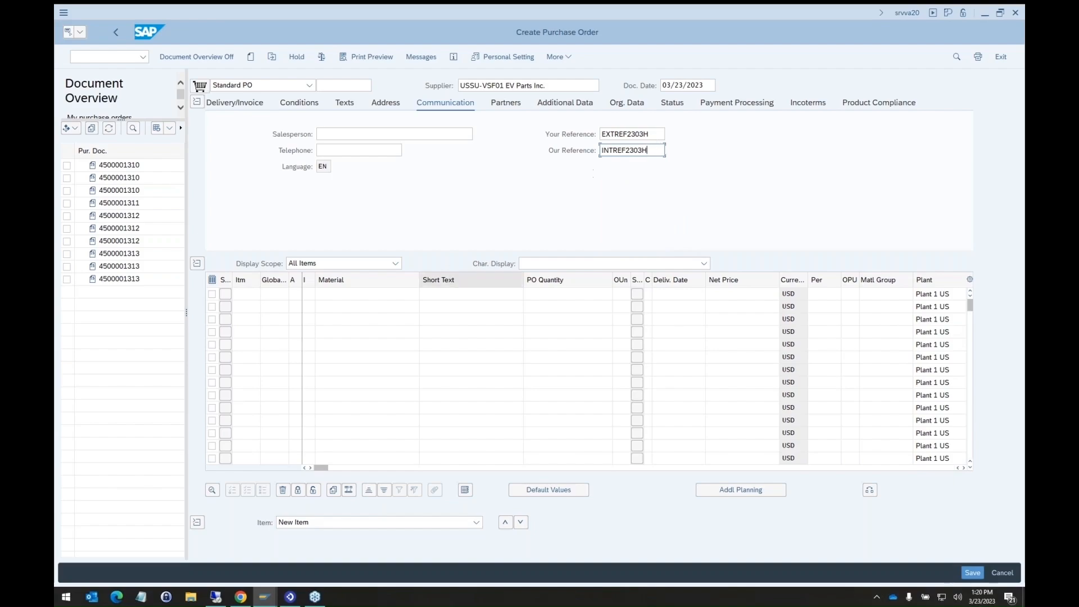
Enter materials MZ-RM-C950-01, MZ-RM-C950-02 and MZ-RM-C950-03 as the first three items of the purchase order
click(373, 302)
click(373, 293)
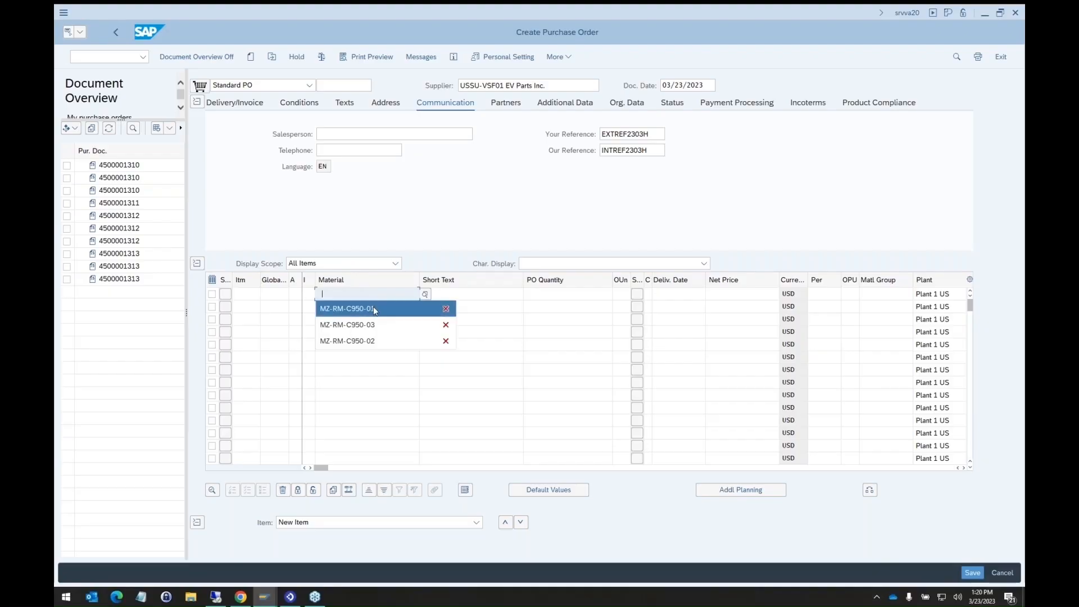
click(373, 307)
click(373, 307)
click(359, 353)
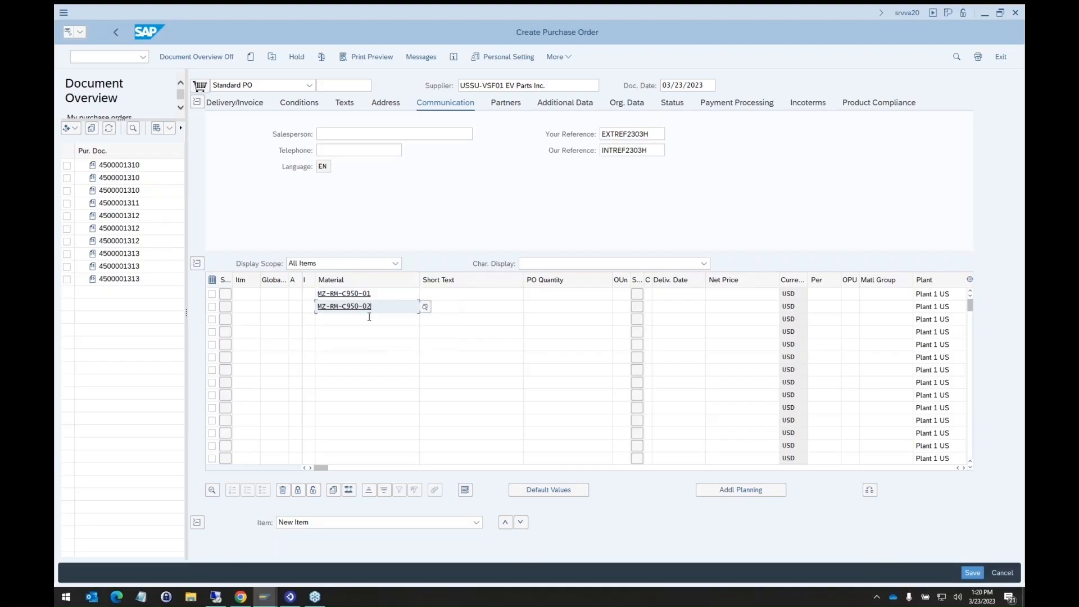
click(373, 319)
click(371, 350)
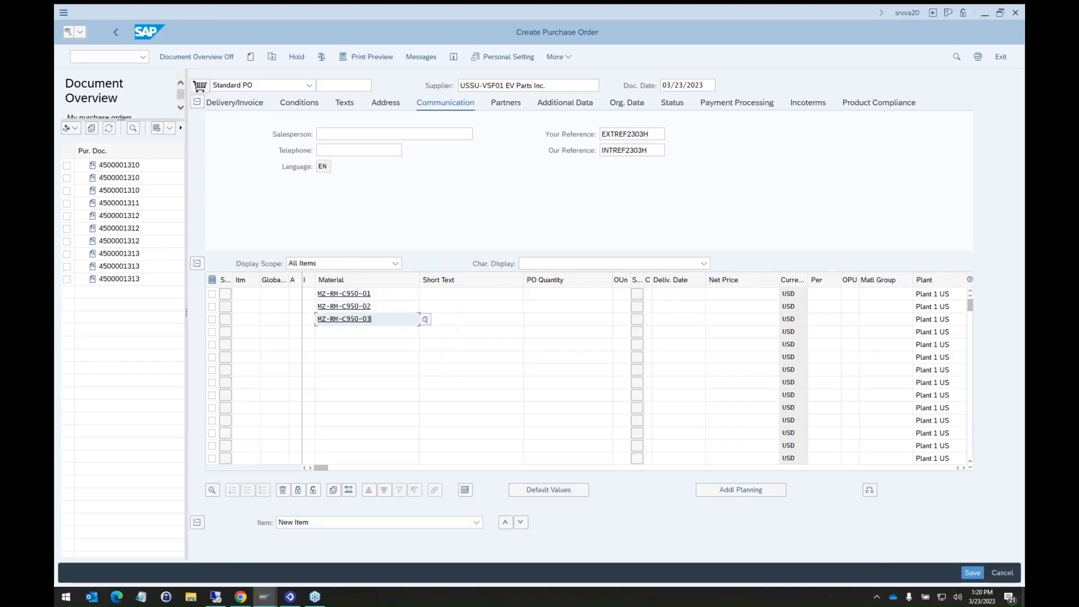
Set the PO quantities of the three items to 10, 8 and 4 and save the purchase order
click(559, 294)
text(10)
click(523, 307)
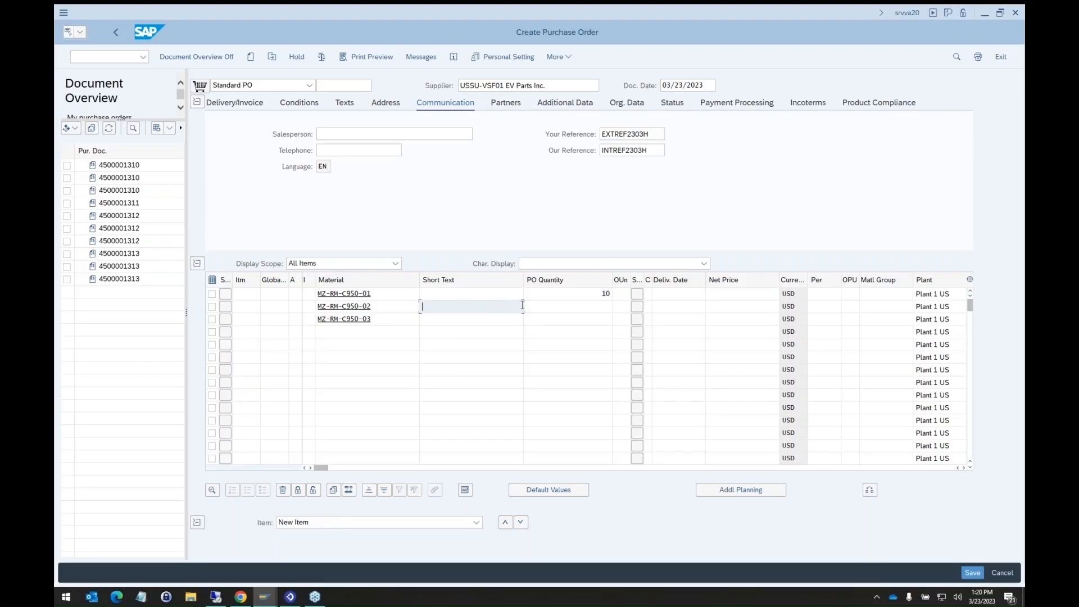
click(540, 305)
click(552, 320)
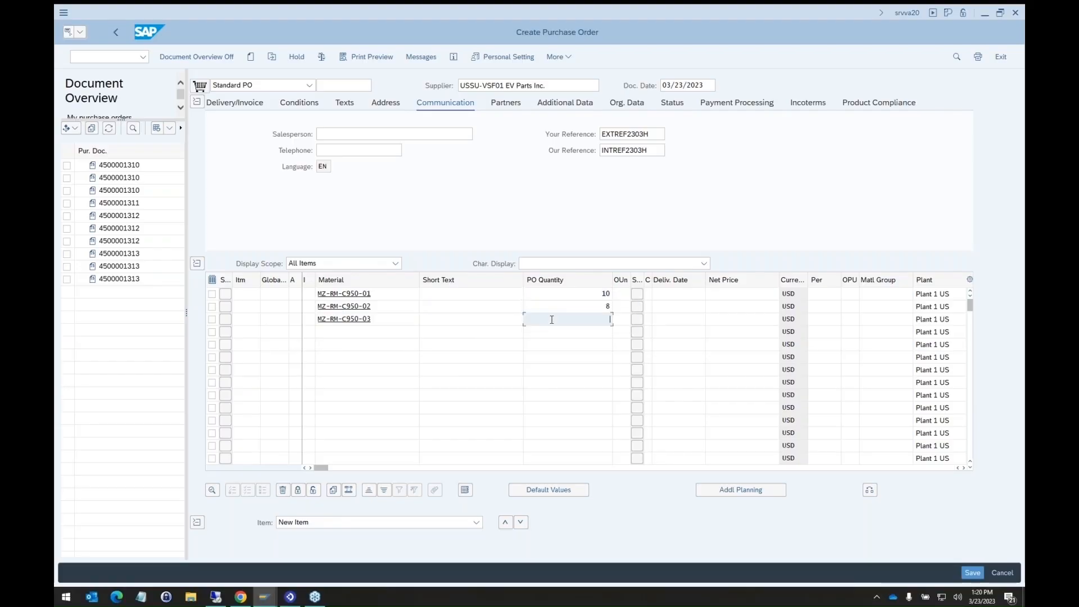
click(528, 251)
key(Return)
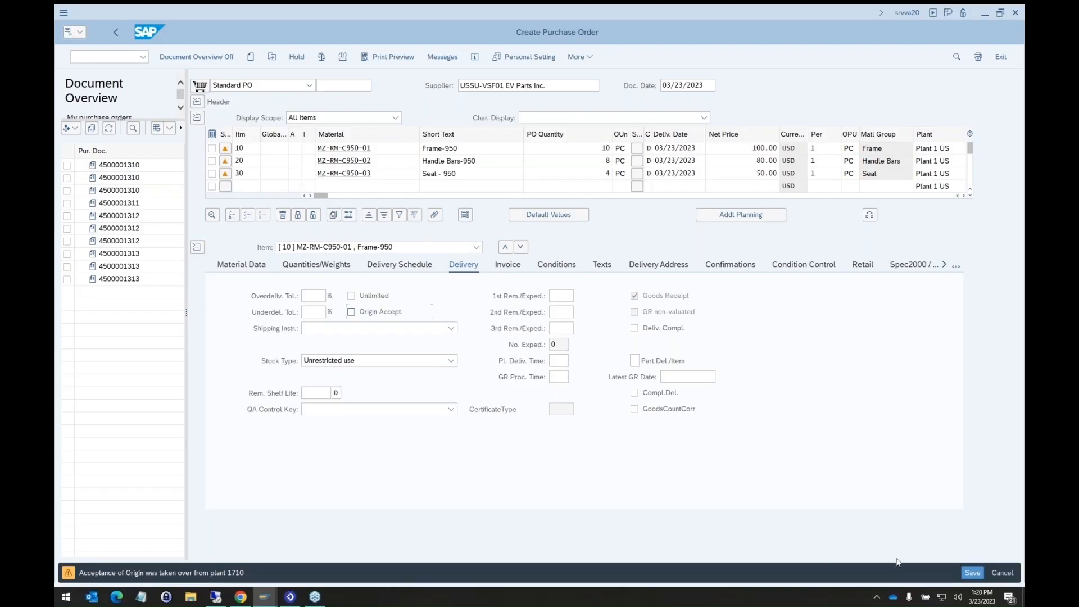
click(973, 572)
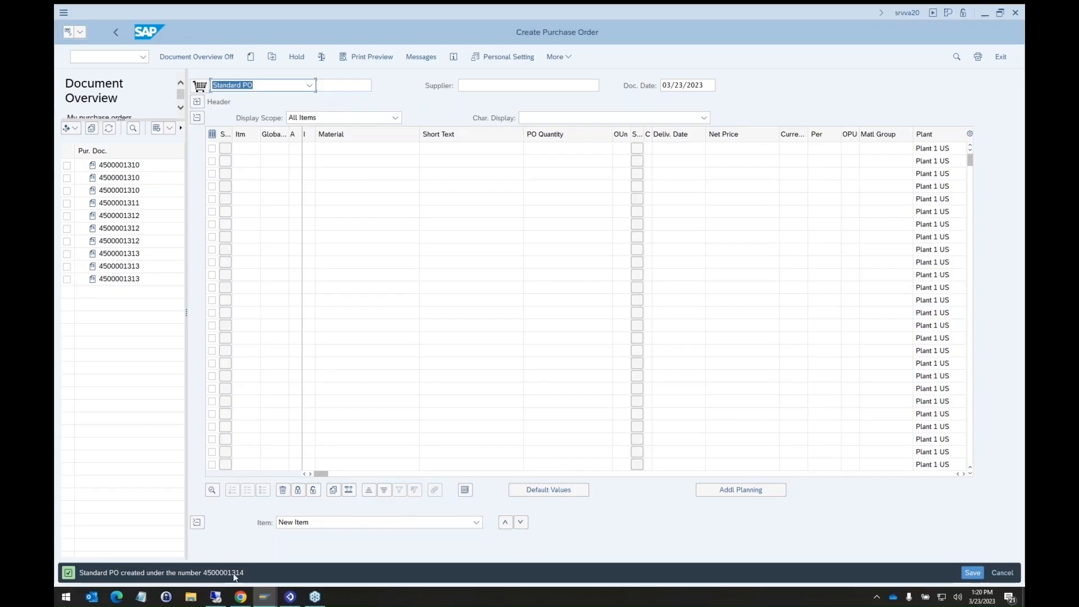
Switch to DocuWare, run the SAP HANA - All search for today's documents, and examine the EV Parts Inc. purchase order and its index values
mouse_move(242, 602)
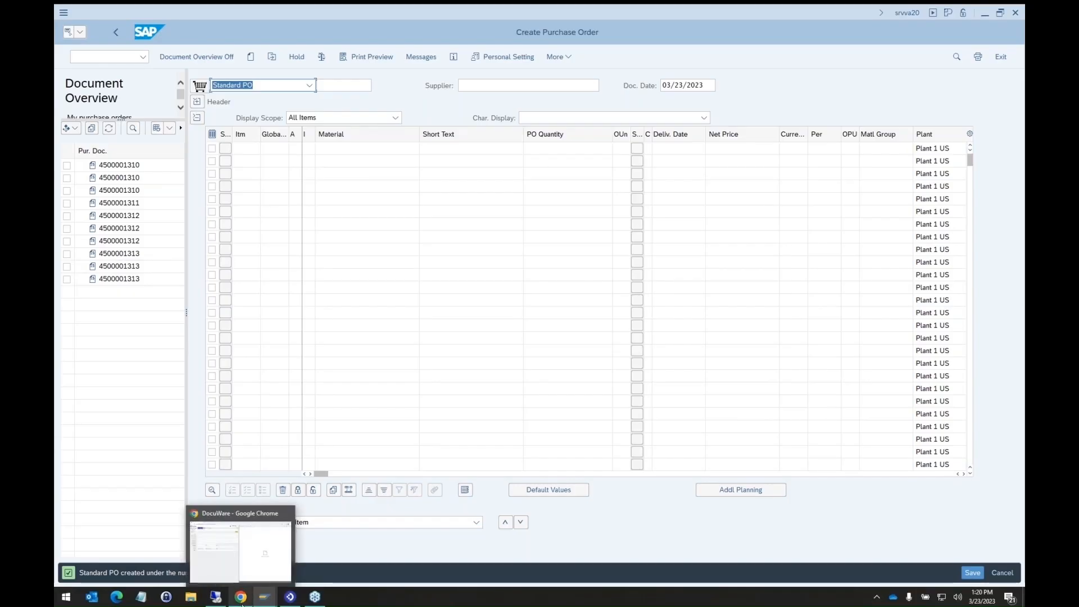
click(246, 554)
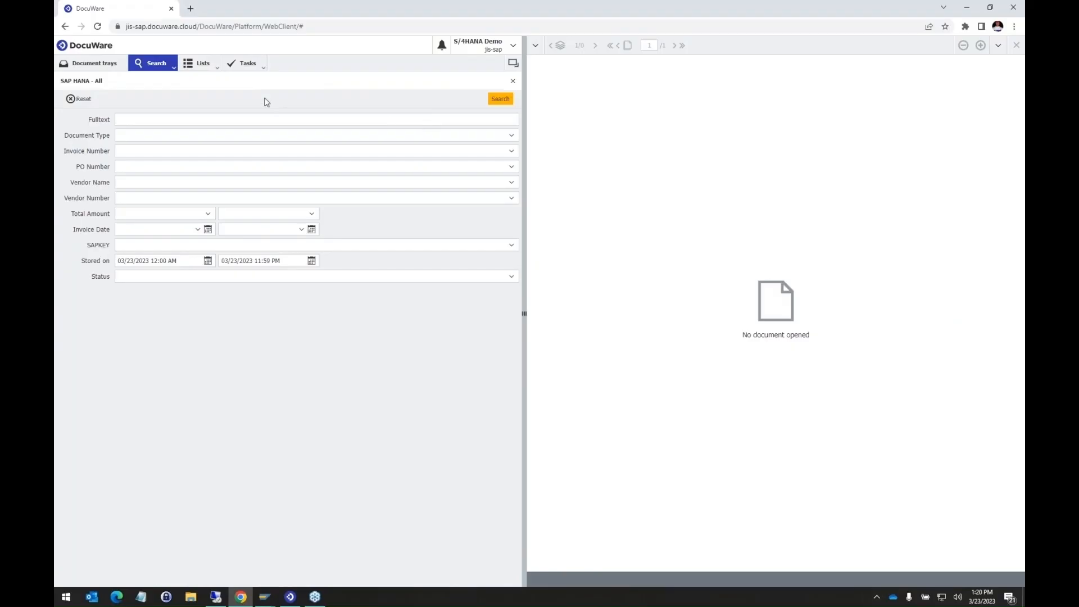
click(500, 99)
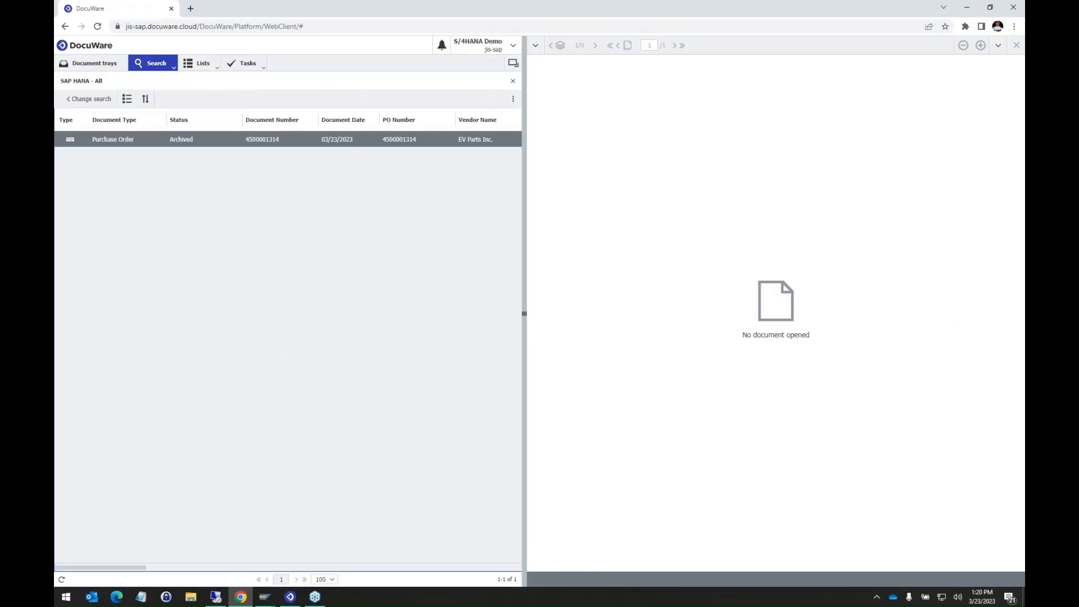
click(199, 140)
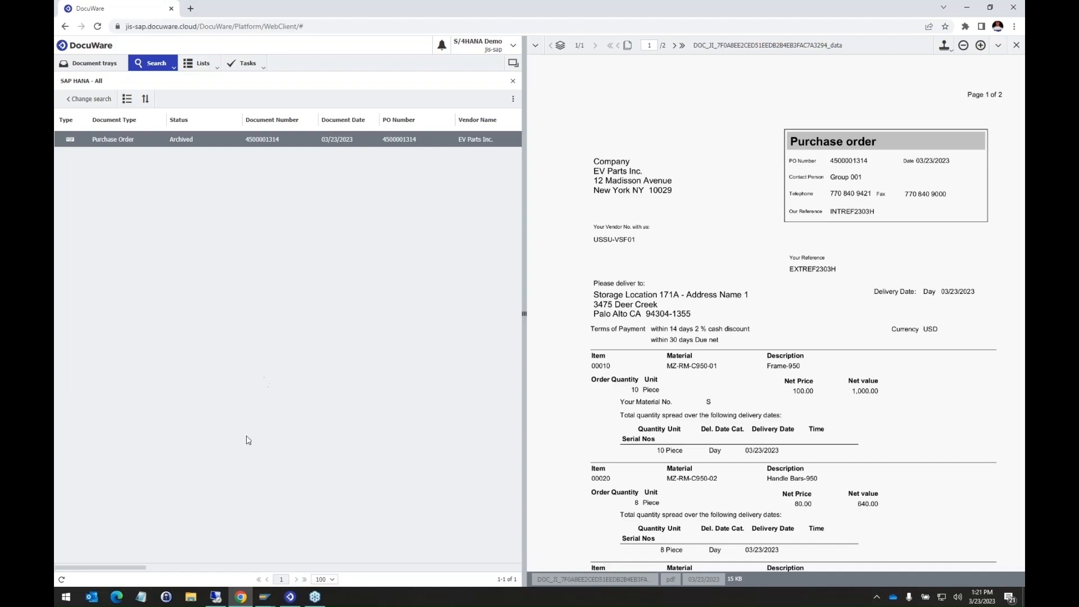
drag(134, 567, 241, 571)
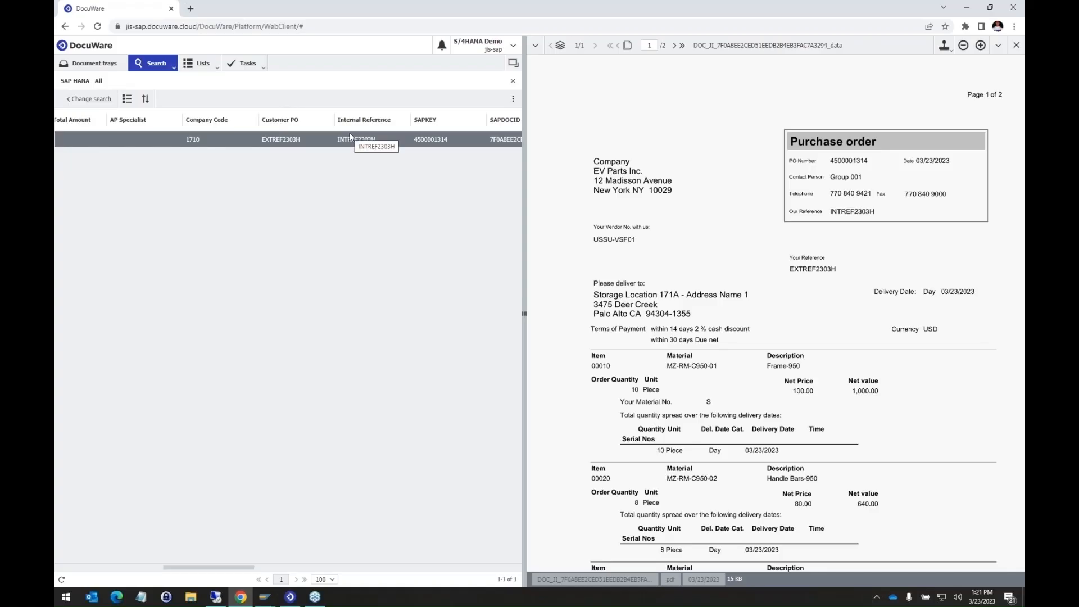
drag(239, 567, 95, 570)
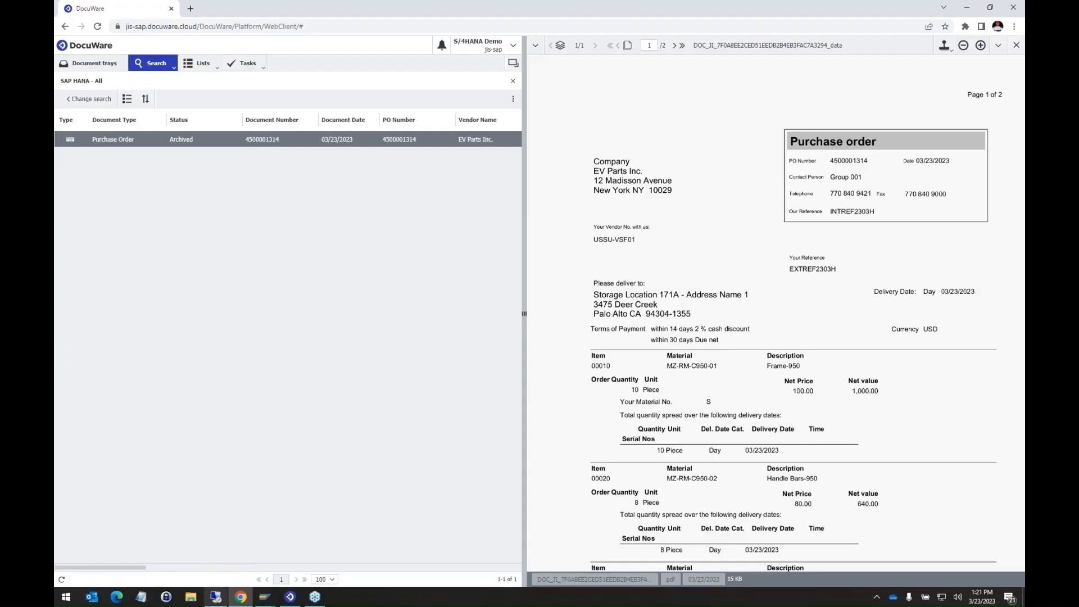
Switch back to the Create Purchase Order window in SAP and display the purchase order just created
click(264, 596)
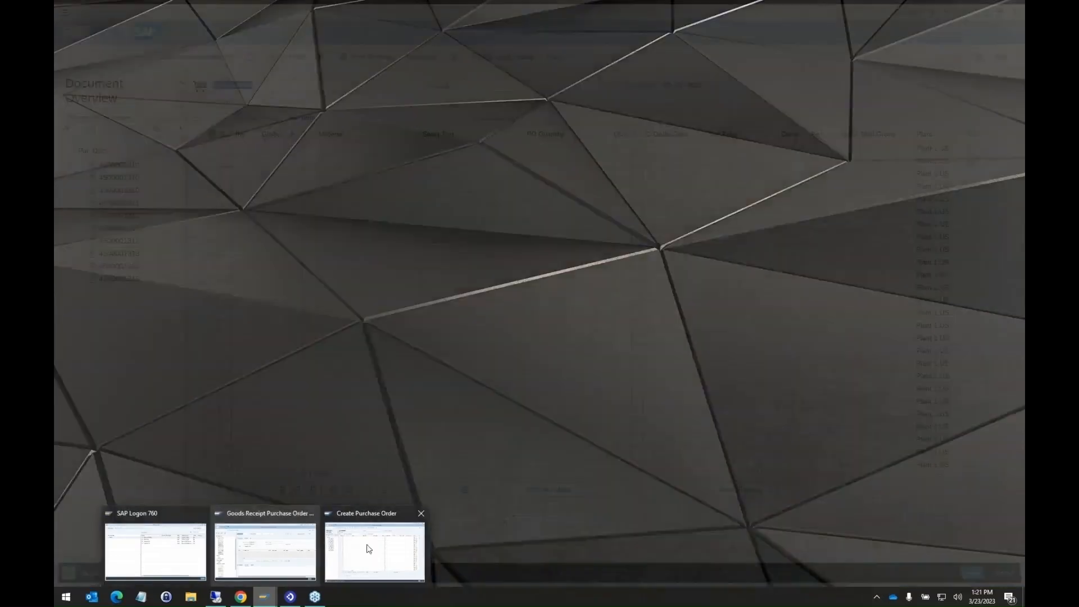
click(363, 548)
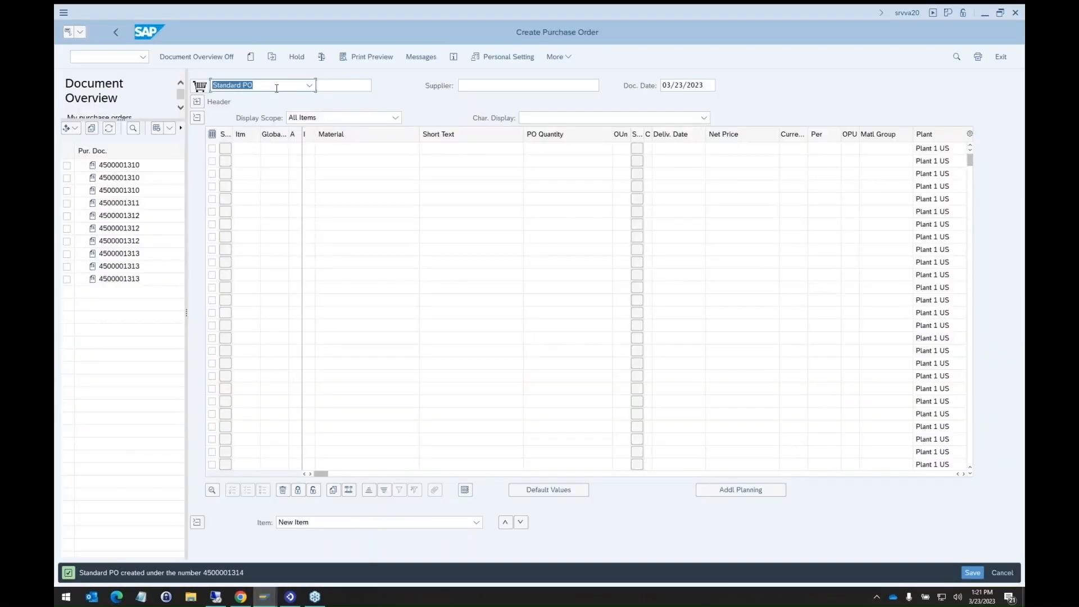
click(272, 56)
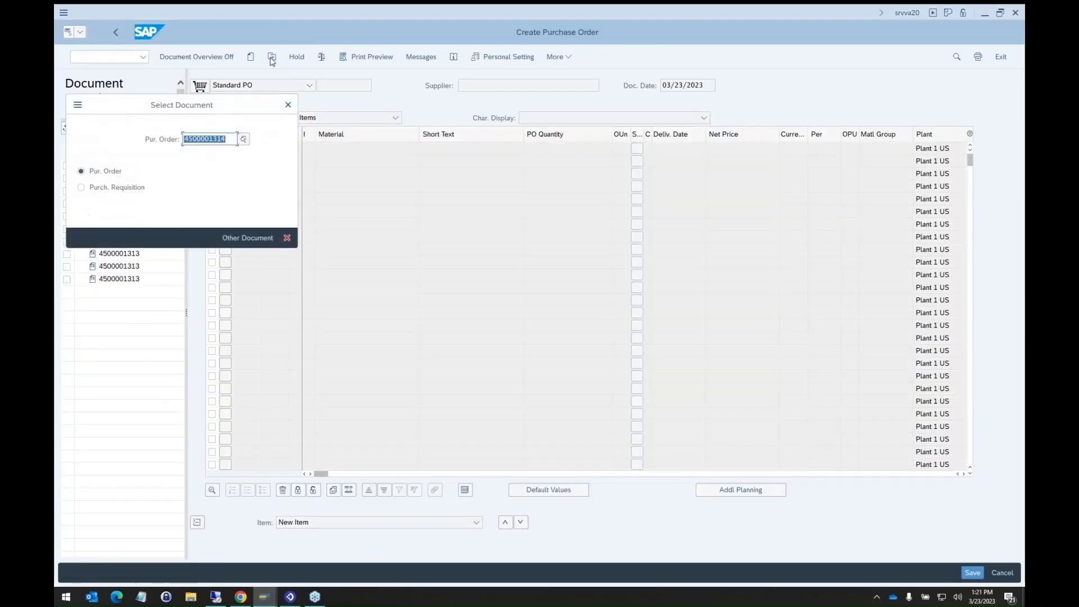
click(237, 139)
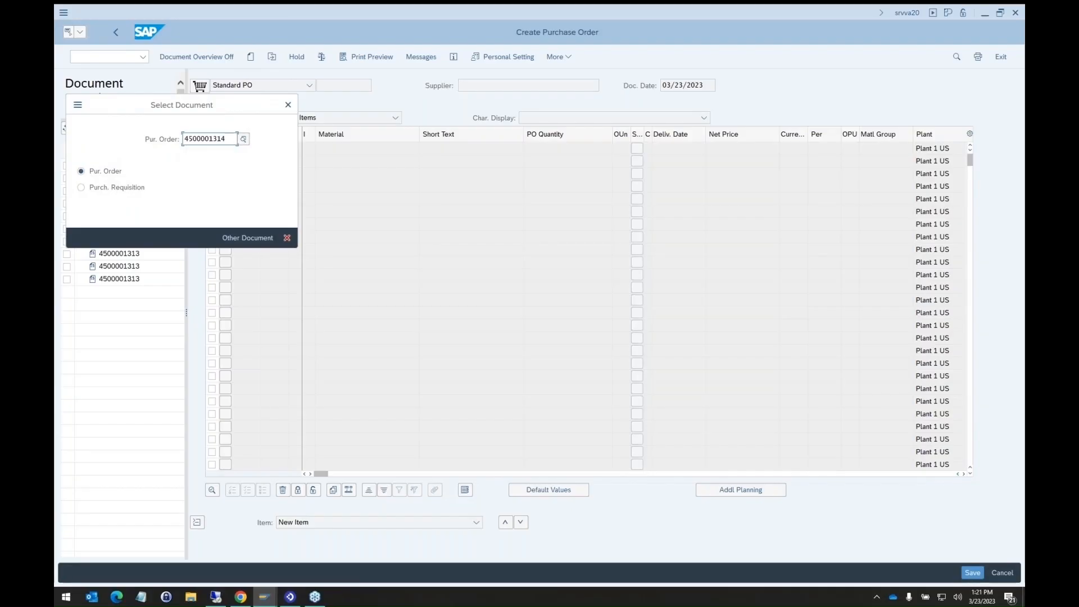
key(Return)
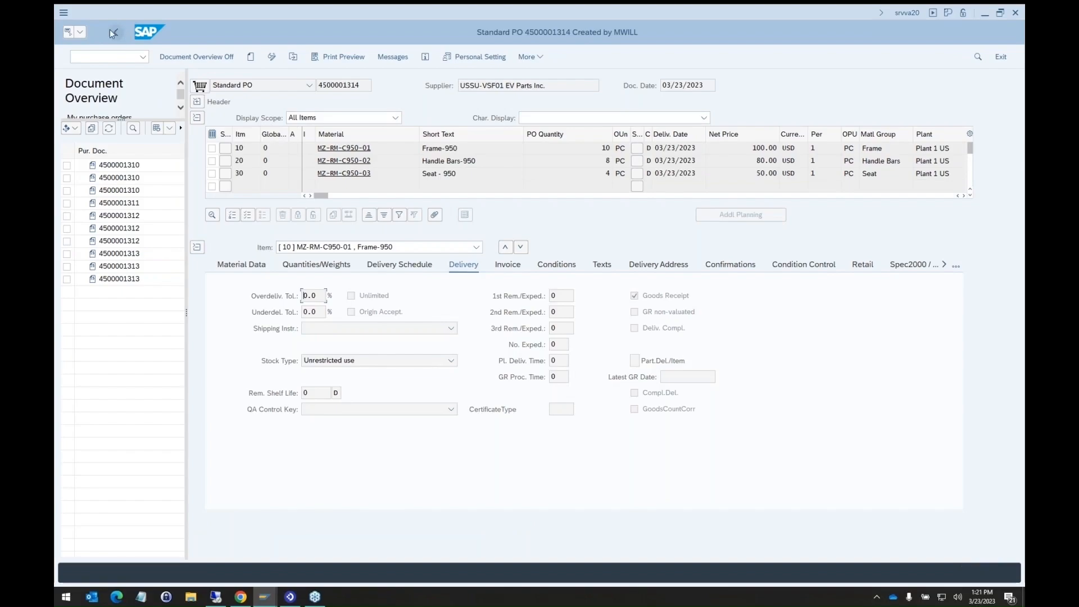
Open the Purchase Order document from the order's attachment list and read through its items
click(79, 32)
click(106, 67)
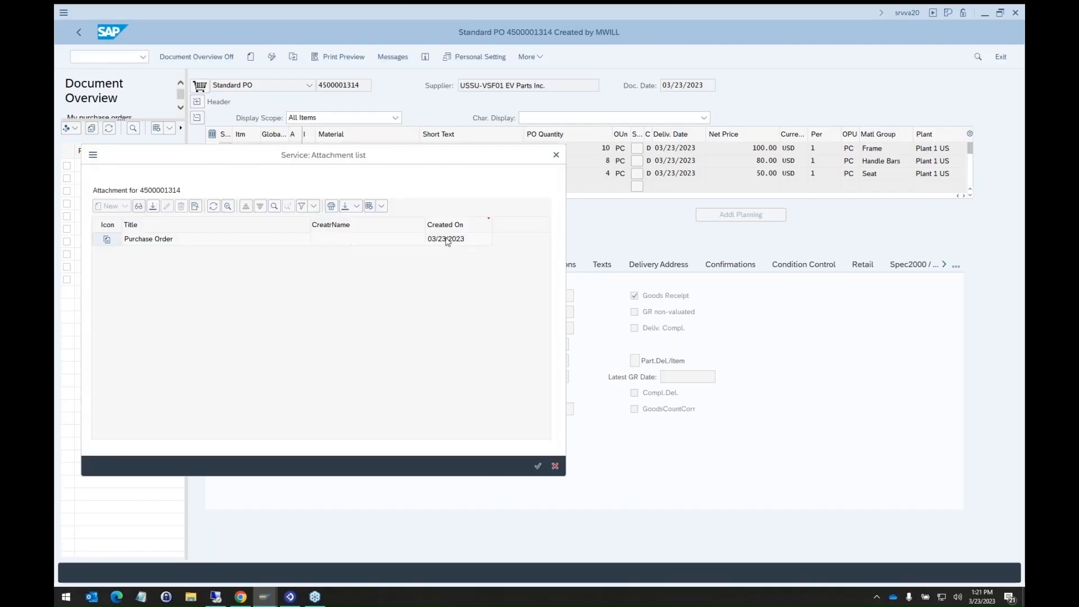
double_click(182, 241)
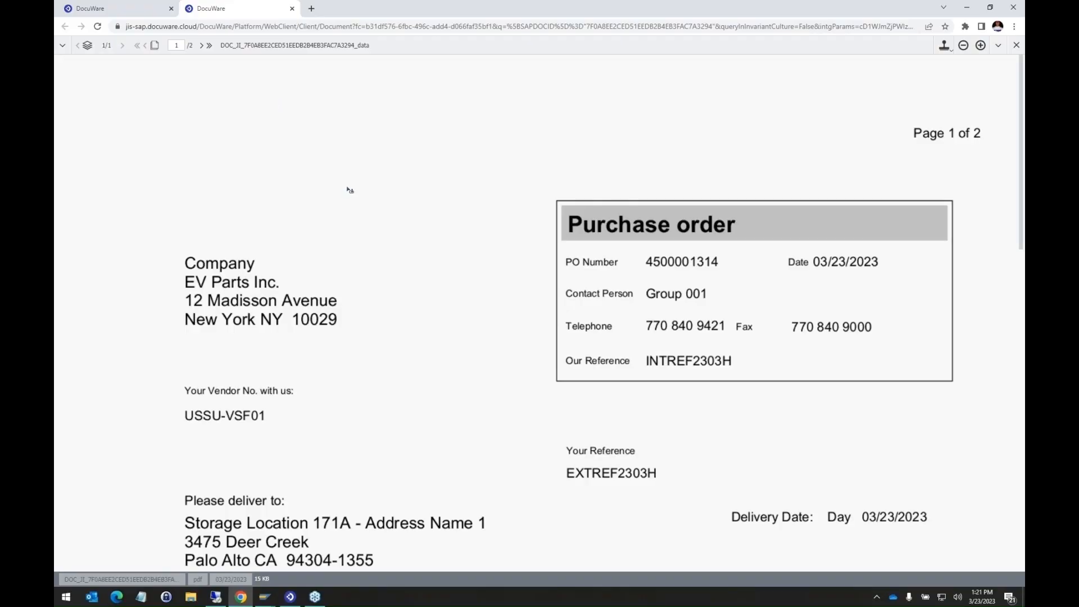
scroll(350, 190, down, 5)
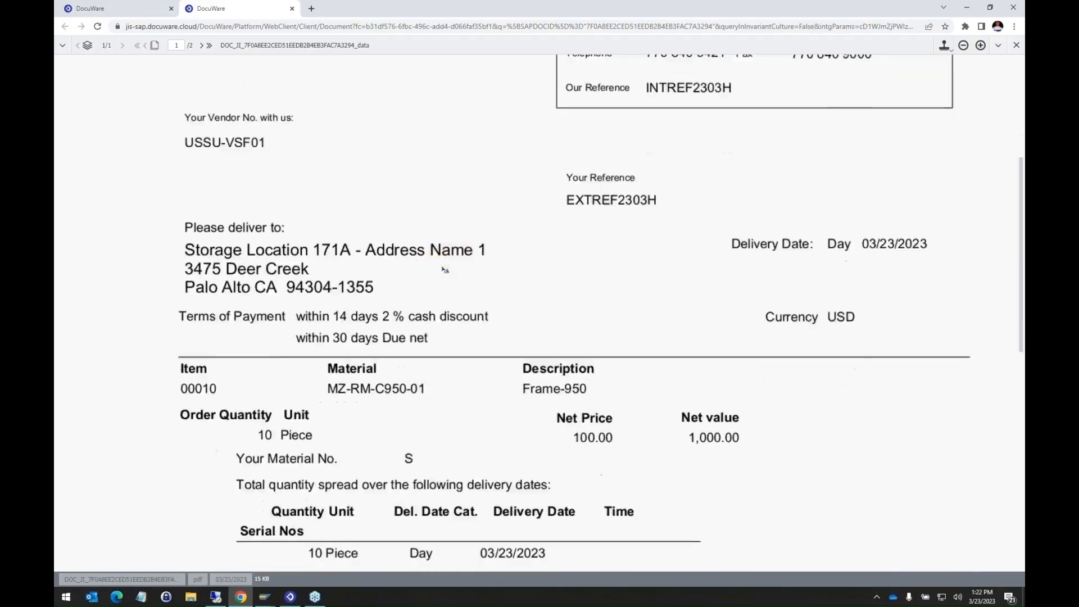
scroll(445, 270, down, 6)
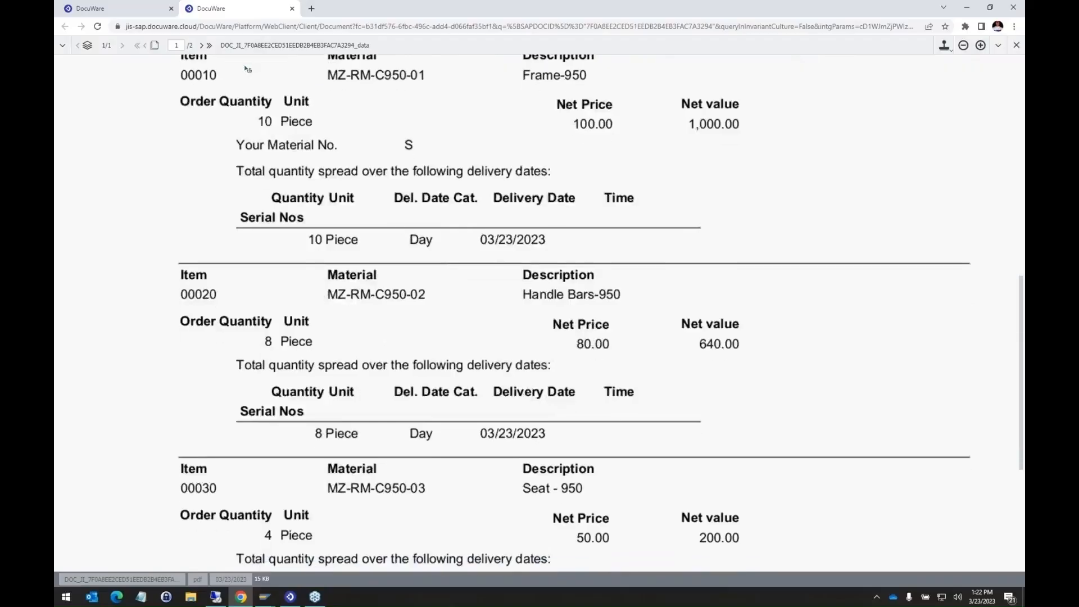
scroll(247, 70, down, 2)
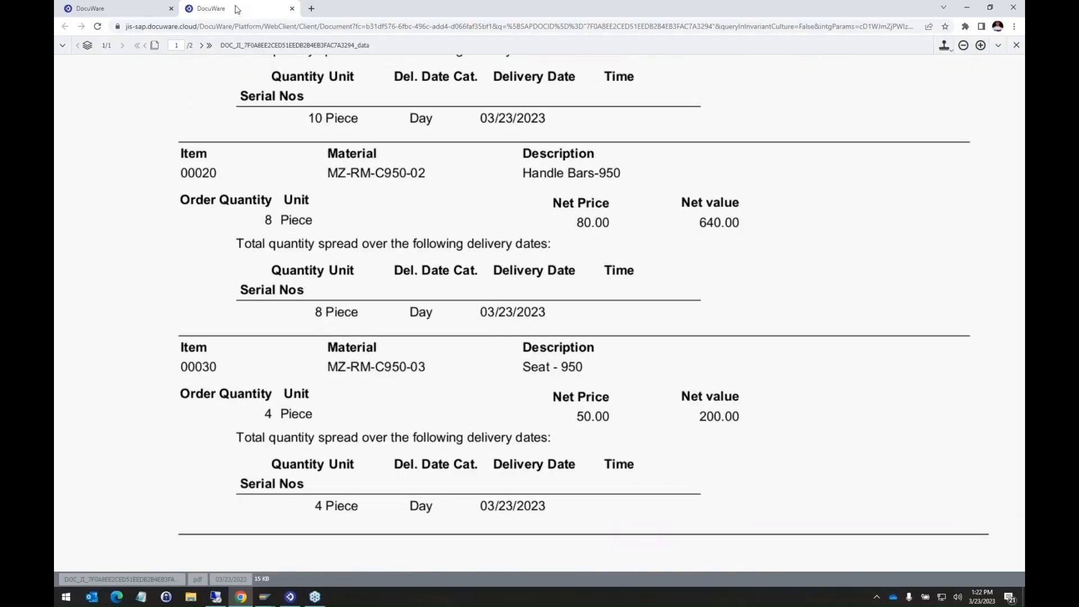
middle_click(237, 9)
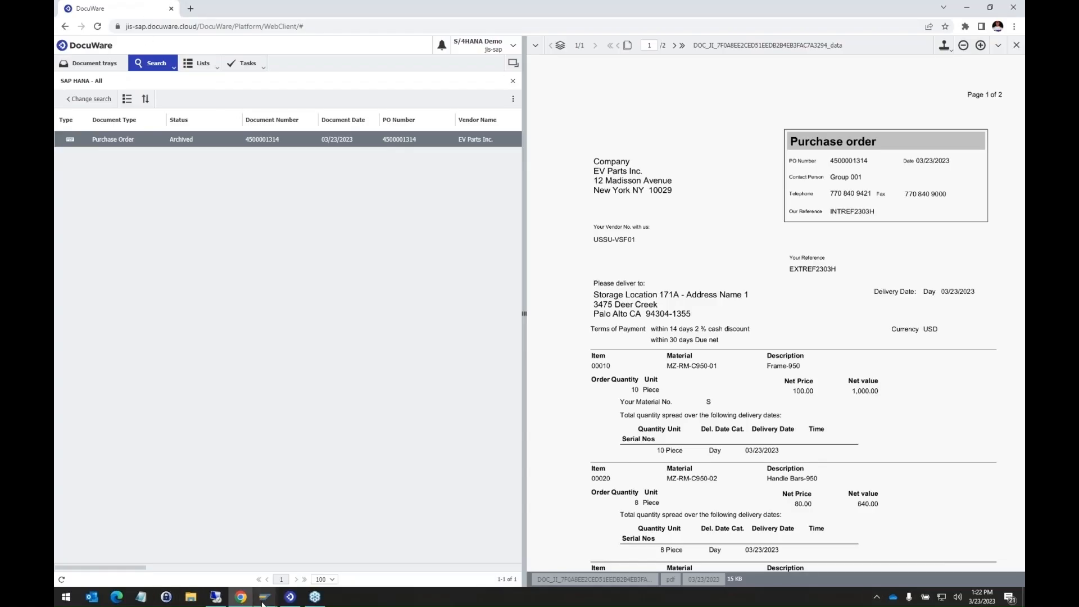
Leave the DocuWare search results and open the purchase order terms email in the Purchase Order Documentation tray
mouse_move(263, 603)
click(82, 100)
click(110, 65)
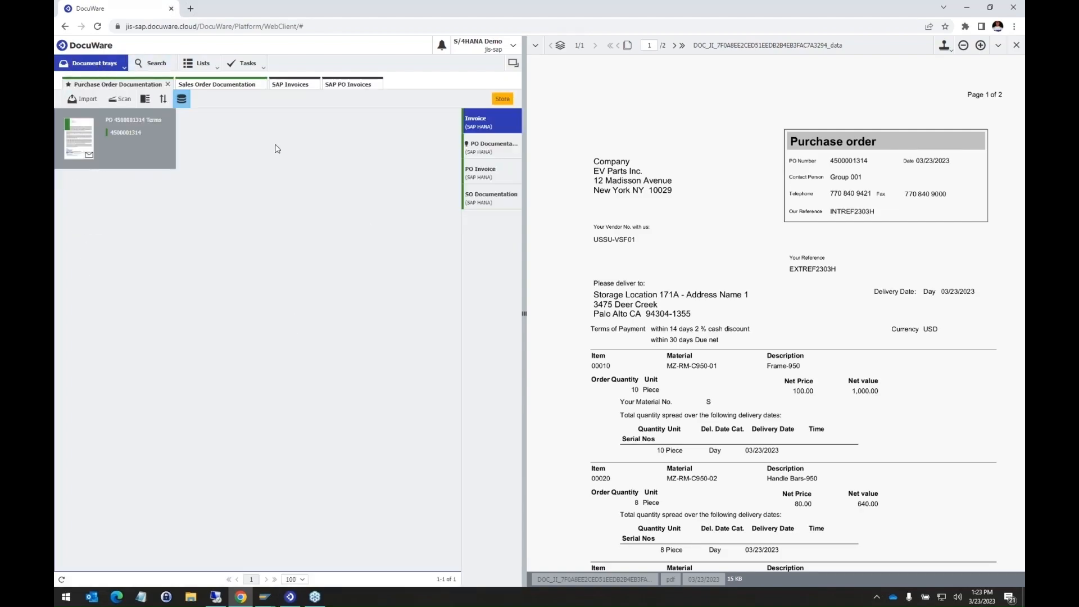
click(106, 136)
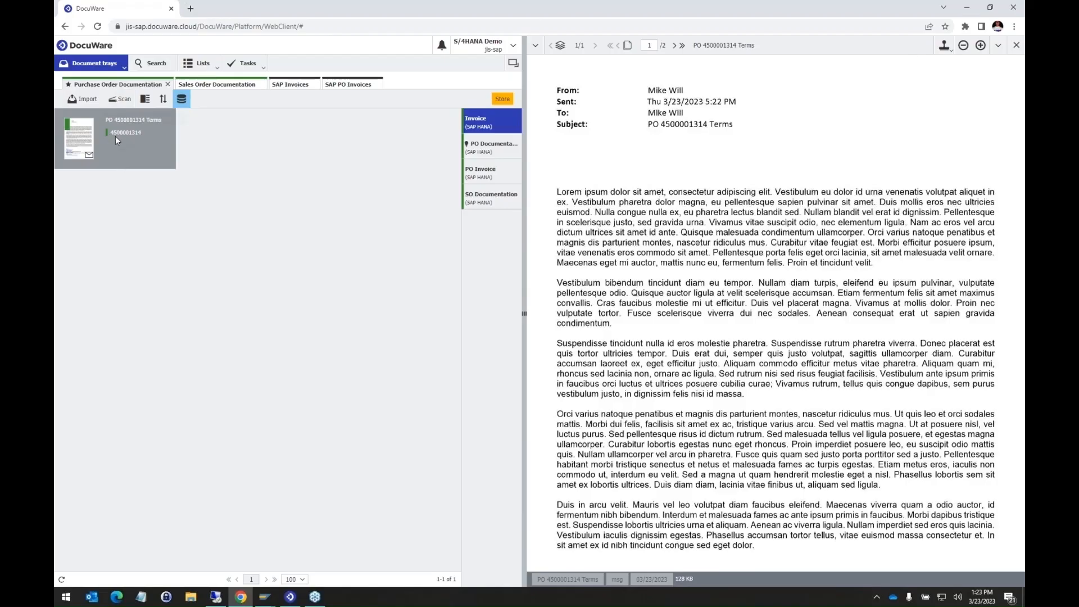
Open the email in the PO Documentation store form, fill in its purchase order number, and check the suggested Customer PO values
drag(118, 135, 501, 151)
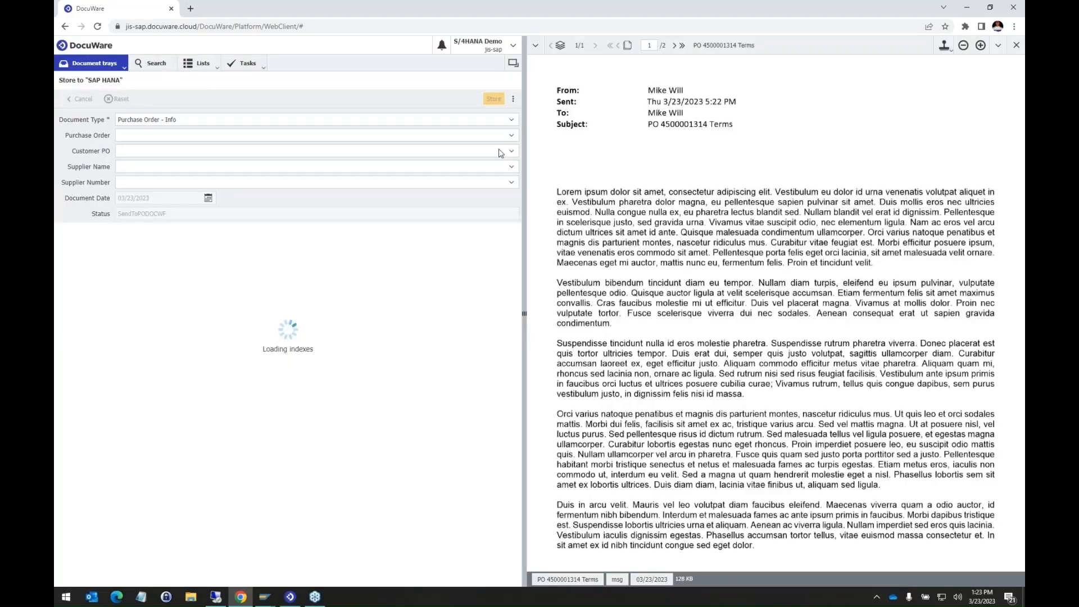
click(150, 136)
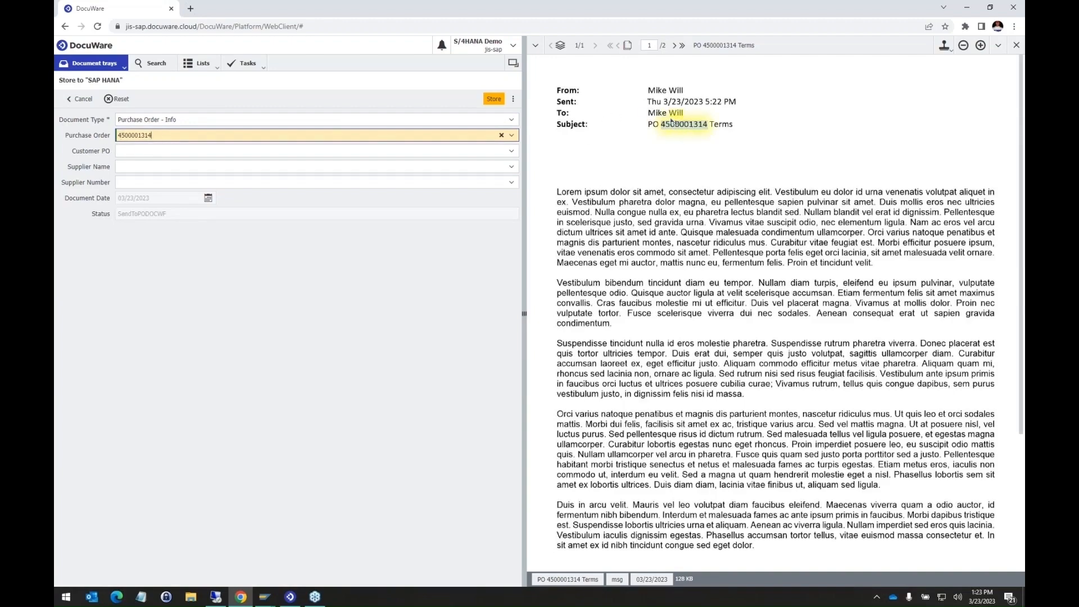
click(148, 150)
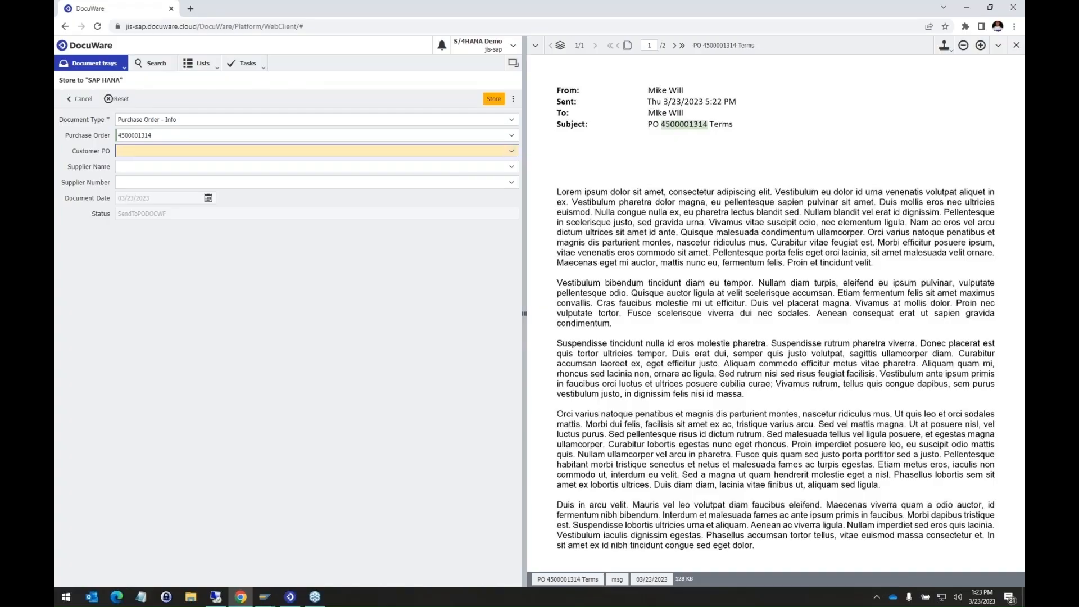
click(509, 150)
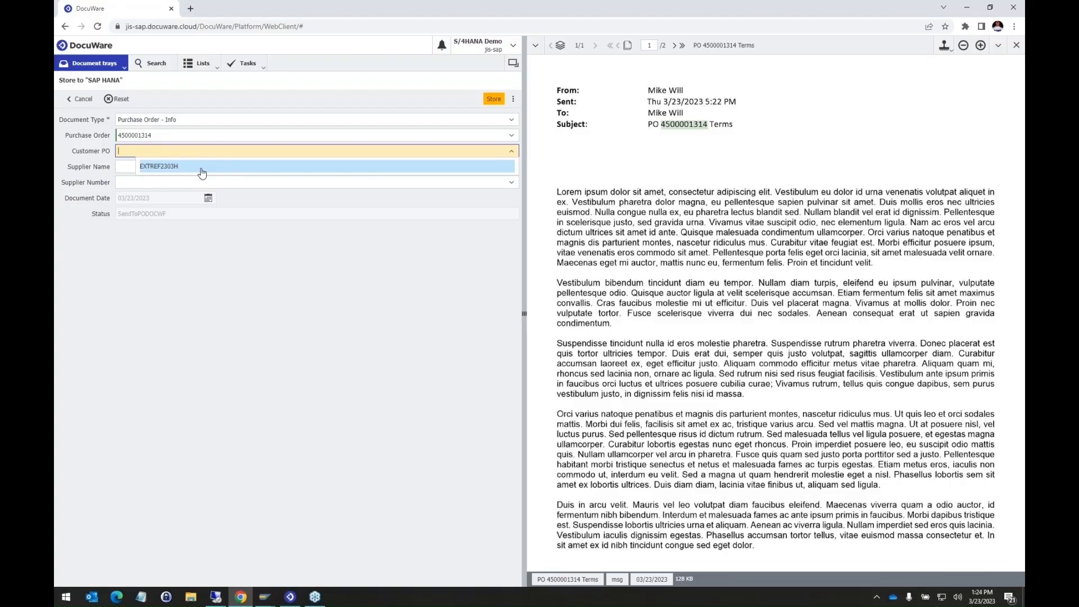
click(209, 138)
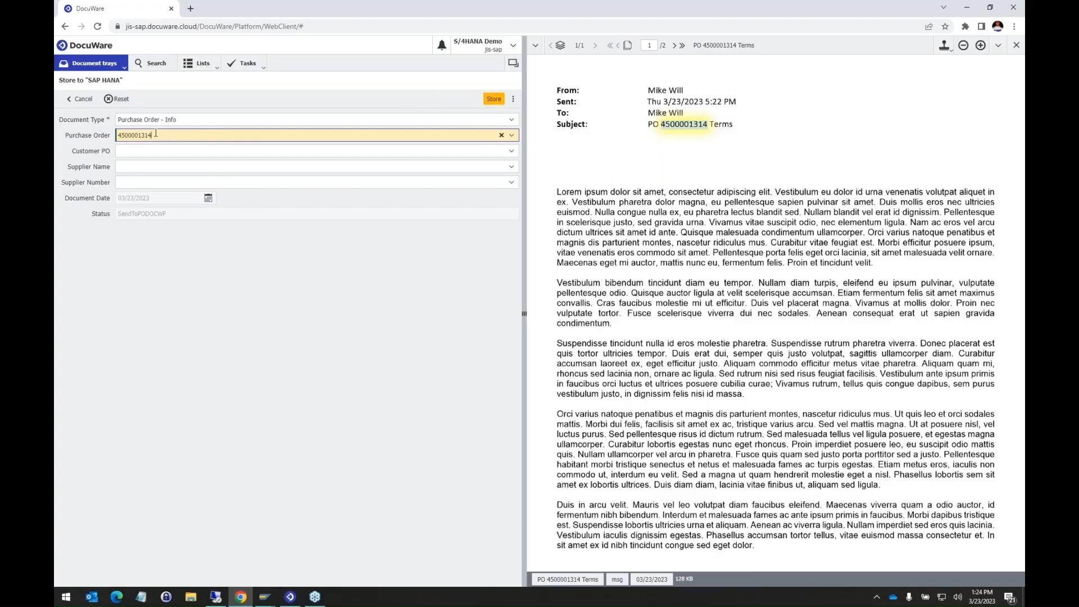
Store the email to the SAP HANA file cabinet and search the cabinet for documents stored on 03/23/2023
drag(158, 138, 105, 137)
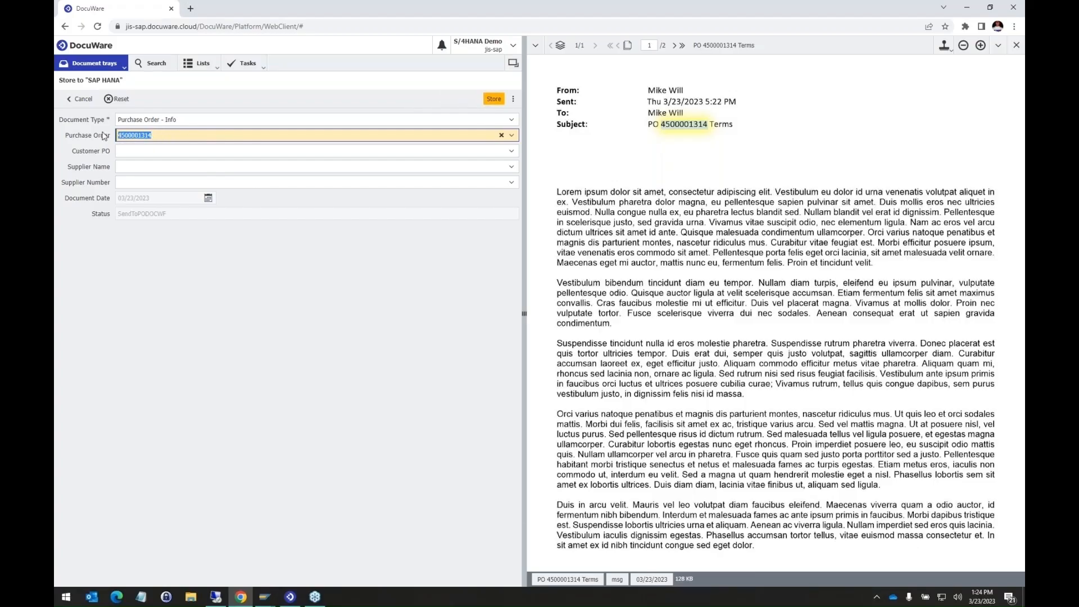
click(492, 99)
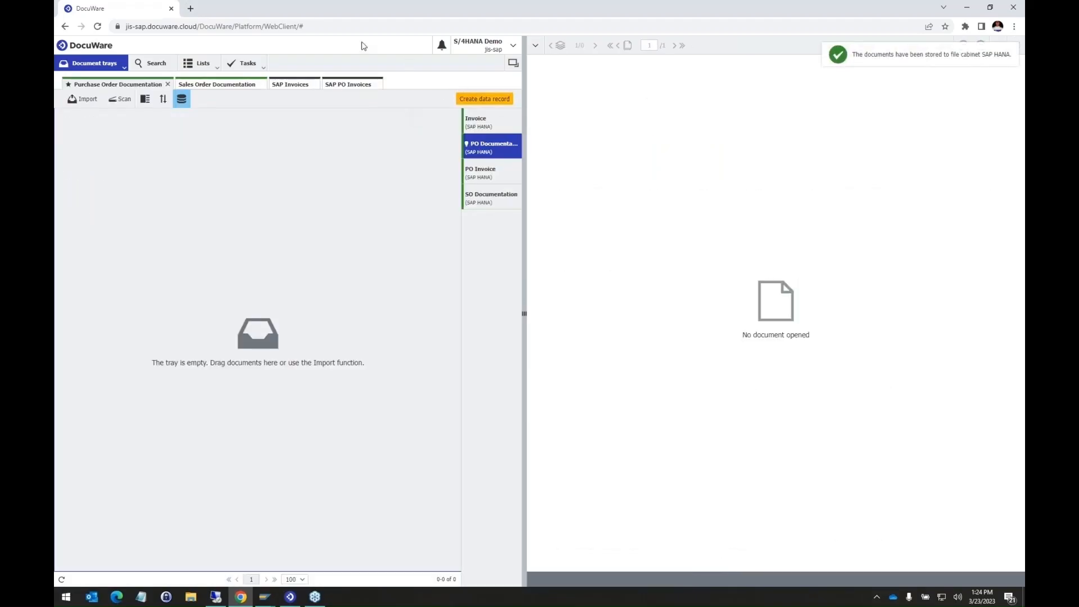
click(162, 67)
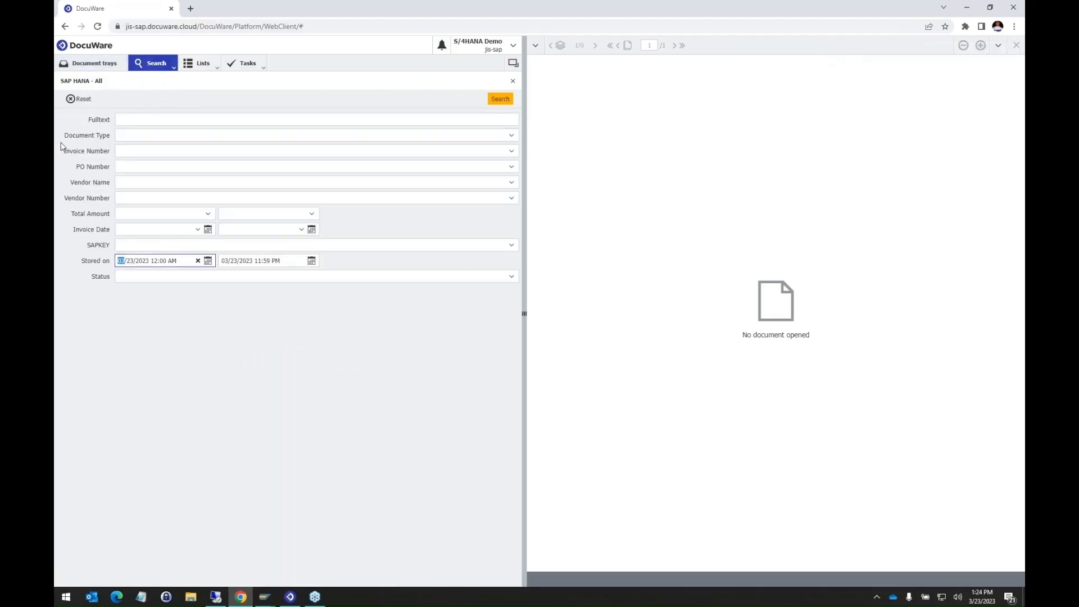
click(501, 99)
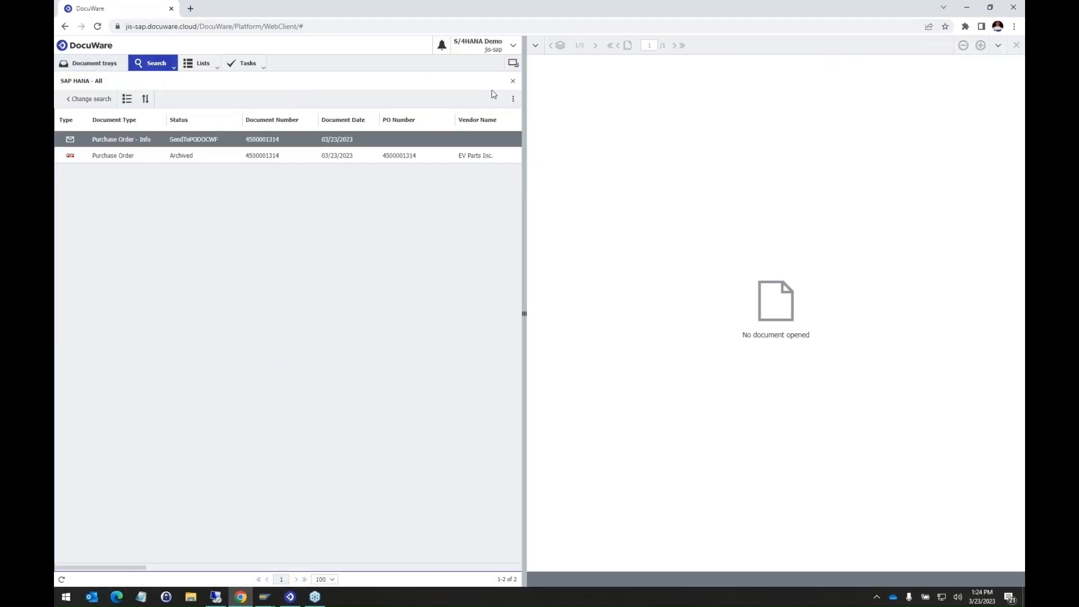
Refresh the search results, open the Purchase Order - Info email, and check its status and vendor, company code and reference columns
click(61, 579)
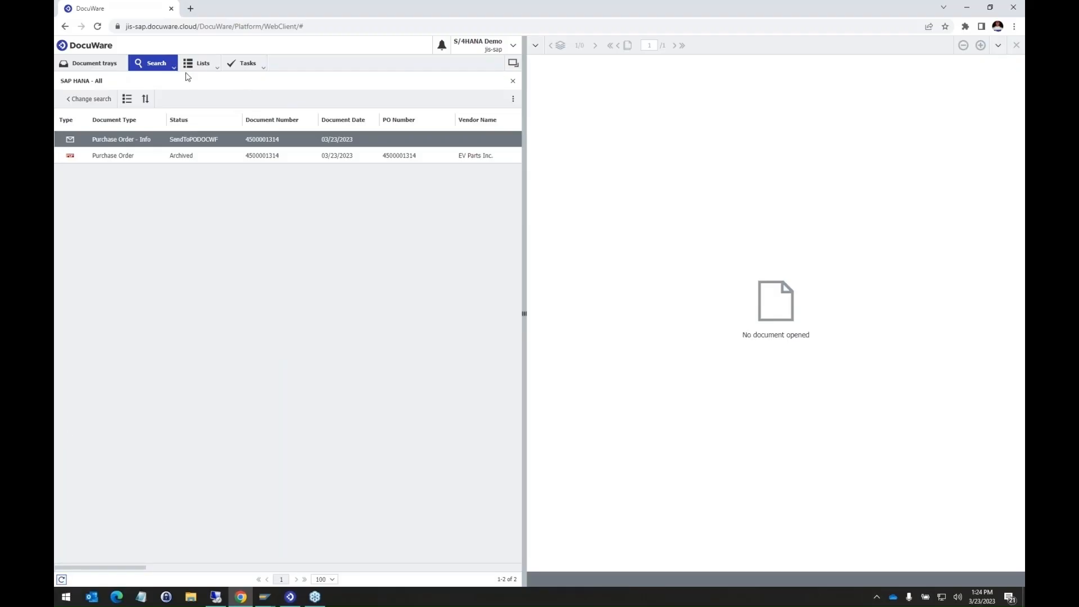
click(62, 580)
double_click(104, 140)
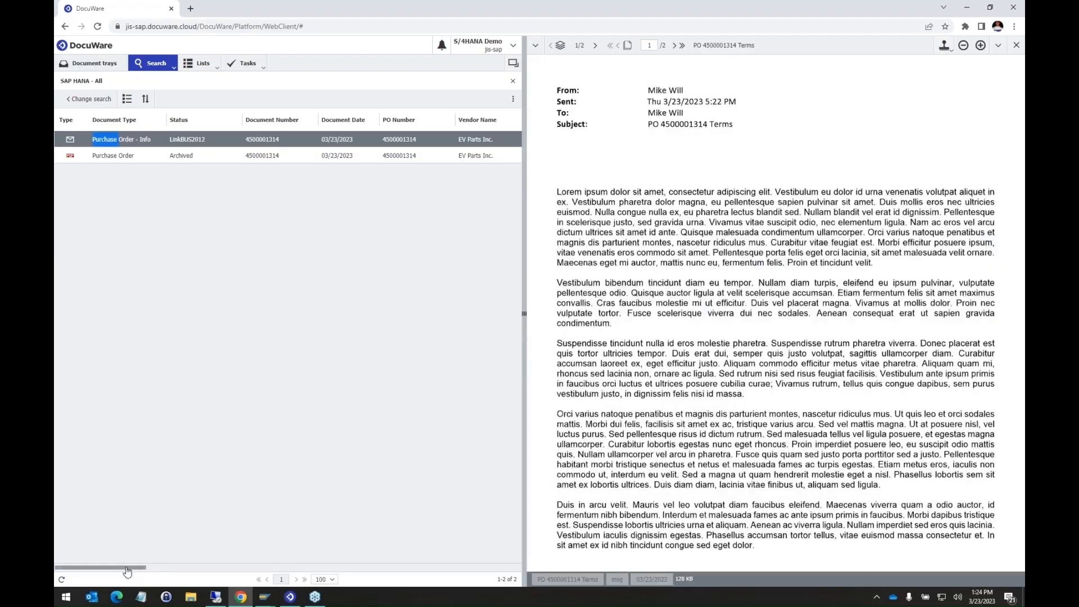
drag(127, 569, 214, 571)
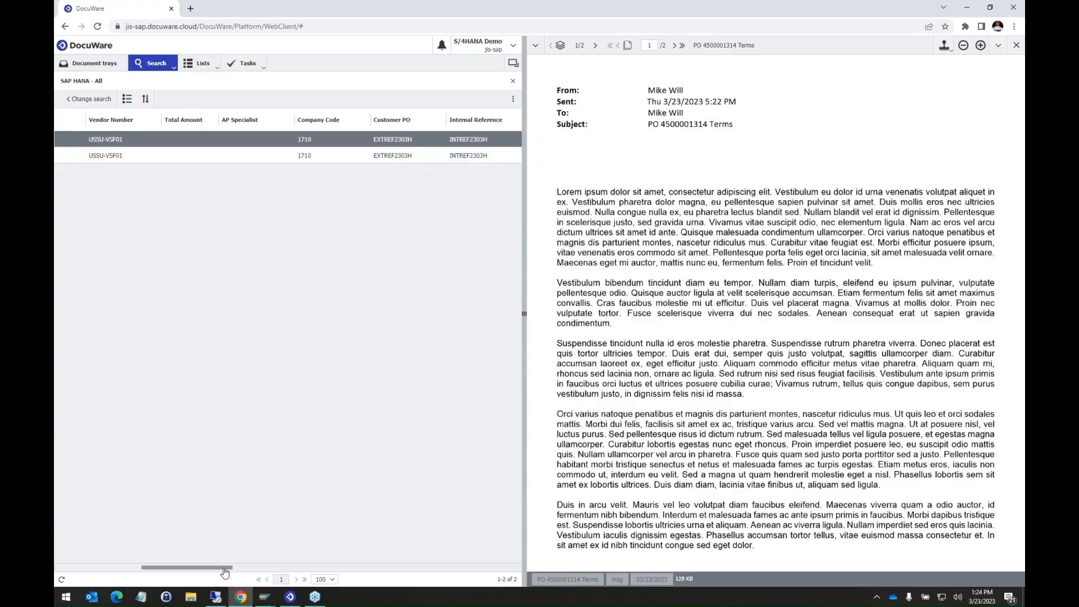
drag(224, 572, 178, 572)
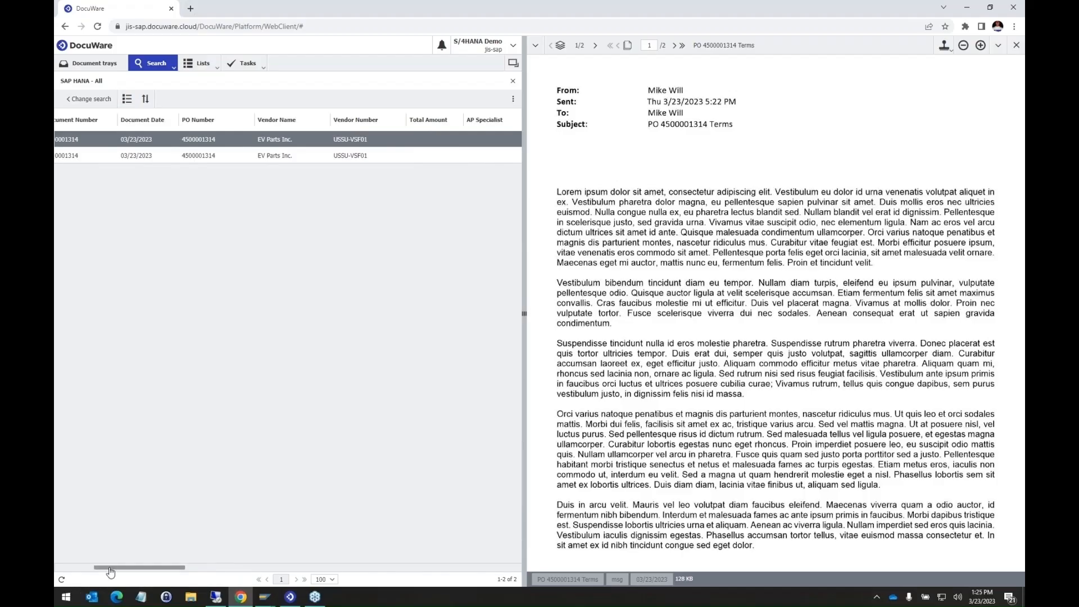
drag(110, 572, 67, 574)
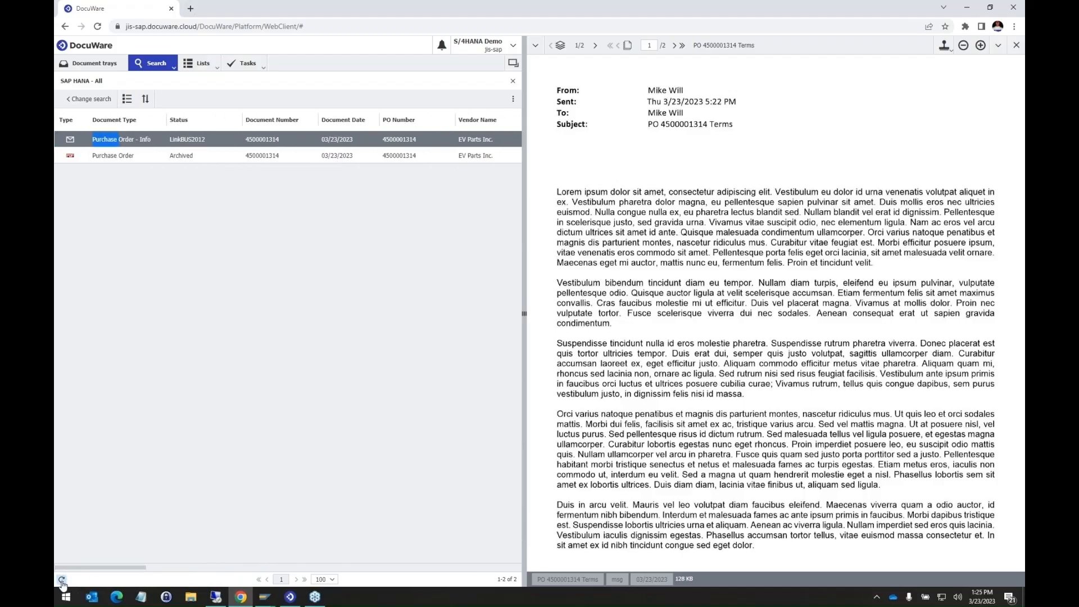
click(62, 580)
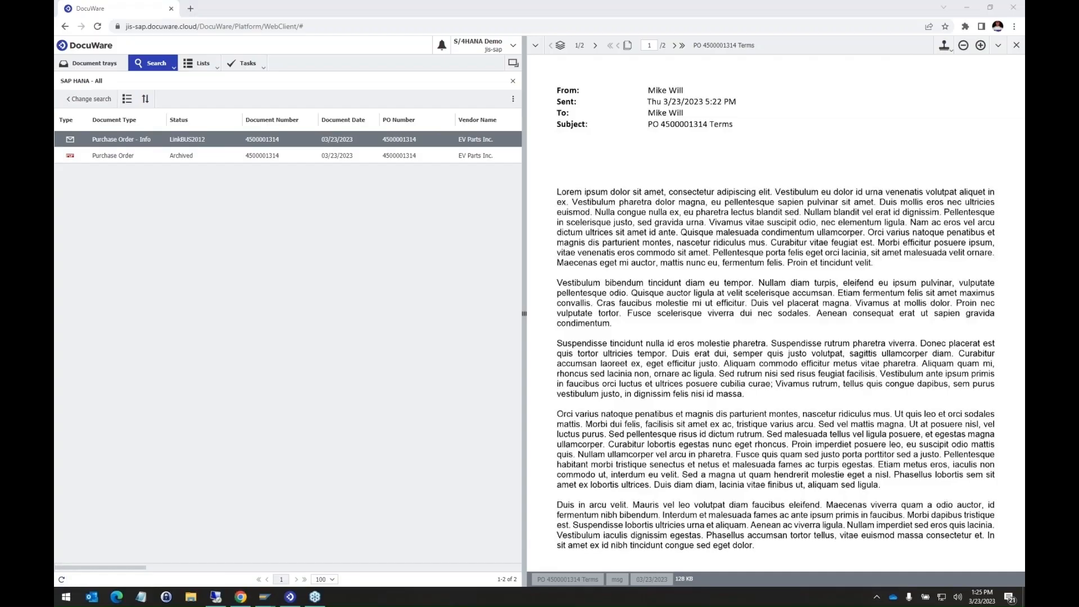
click(61, 580)
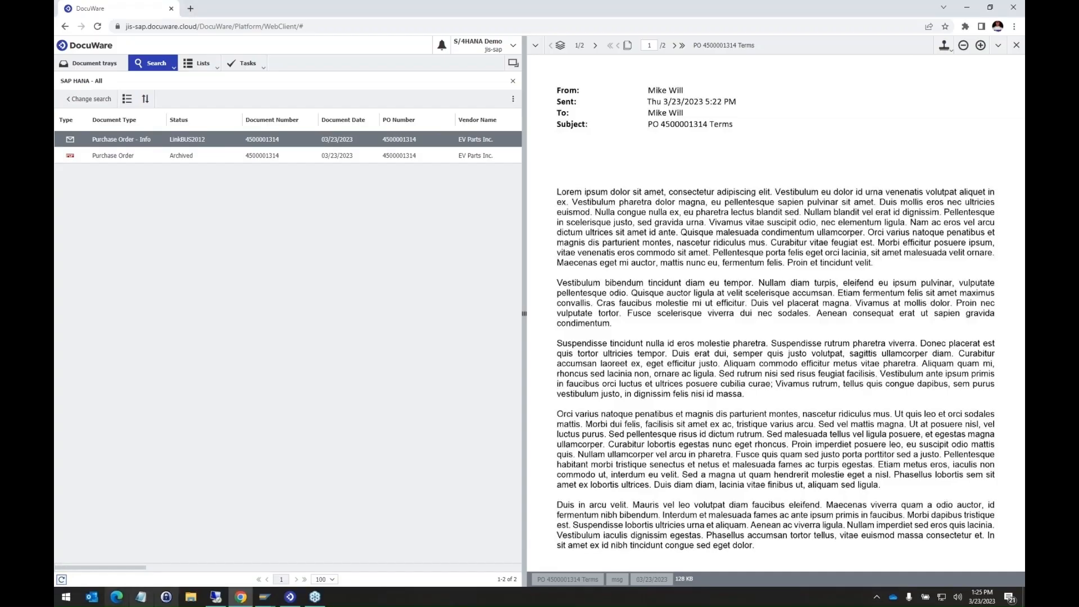
Switch to the Standard PO window in SAP and reopen the purchase order's attachment list to update it
mouse_move(264, 597)
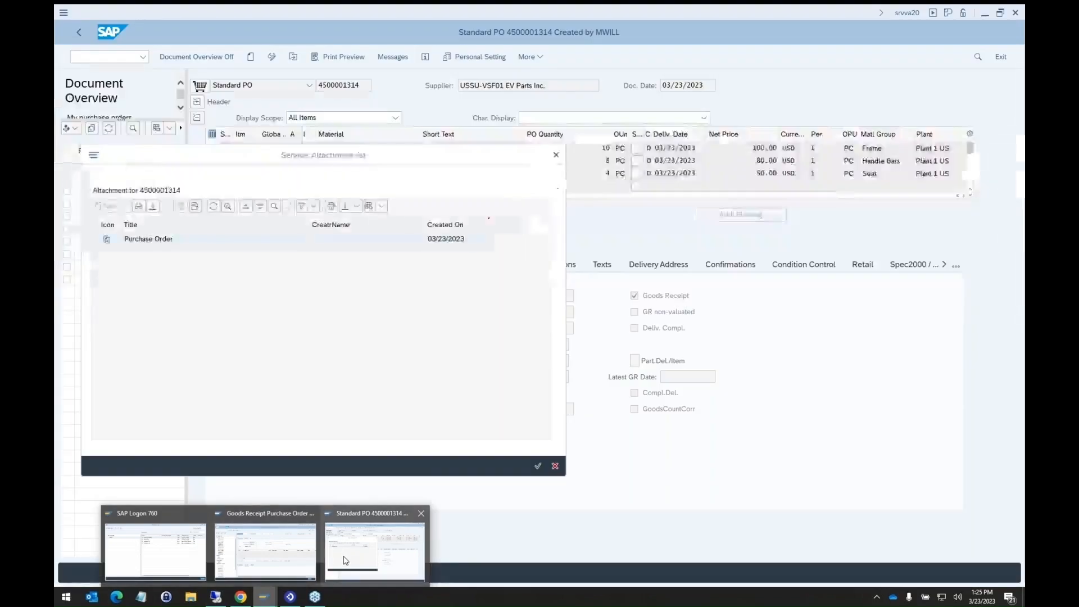
click(345, 560)
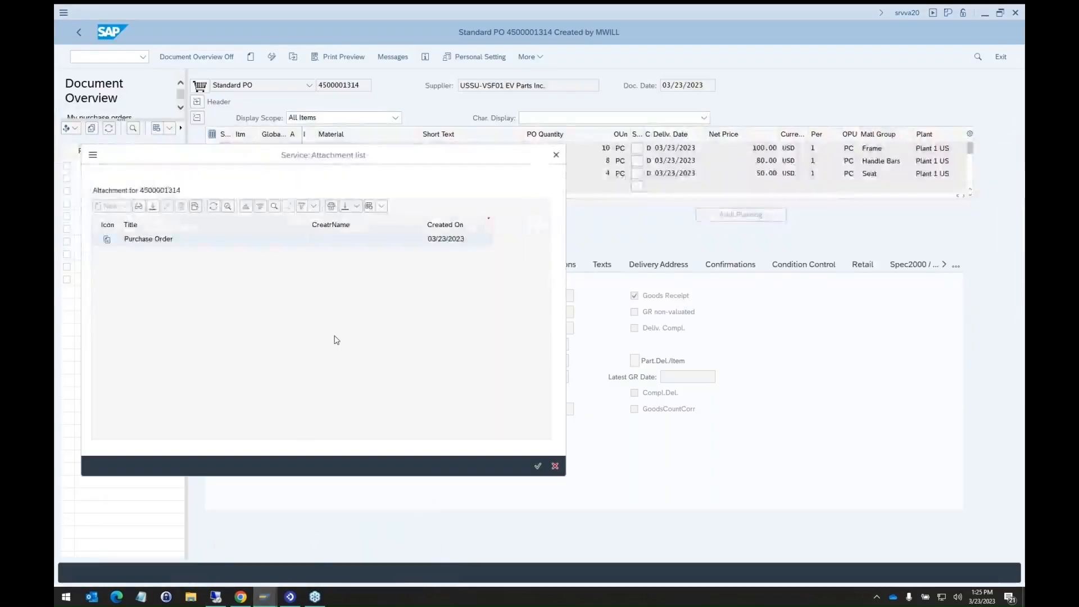
click(557, 155)
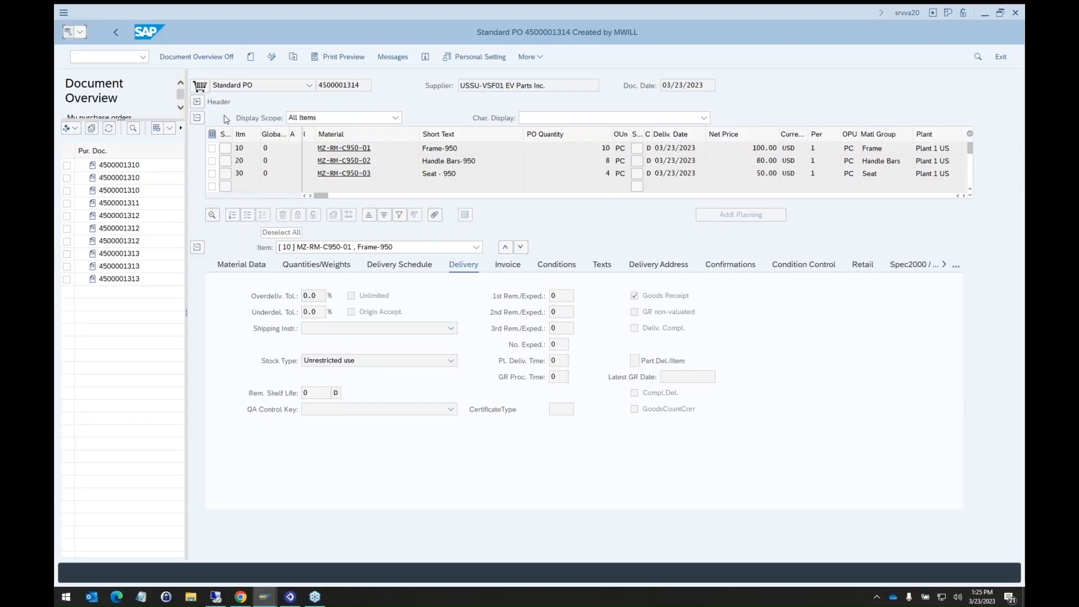
click(79, 32)
click(117, 66)
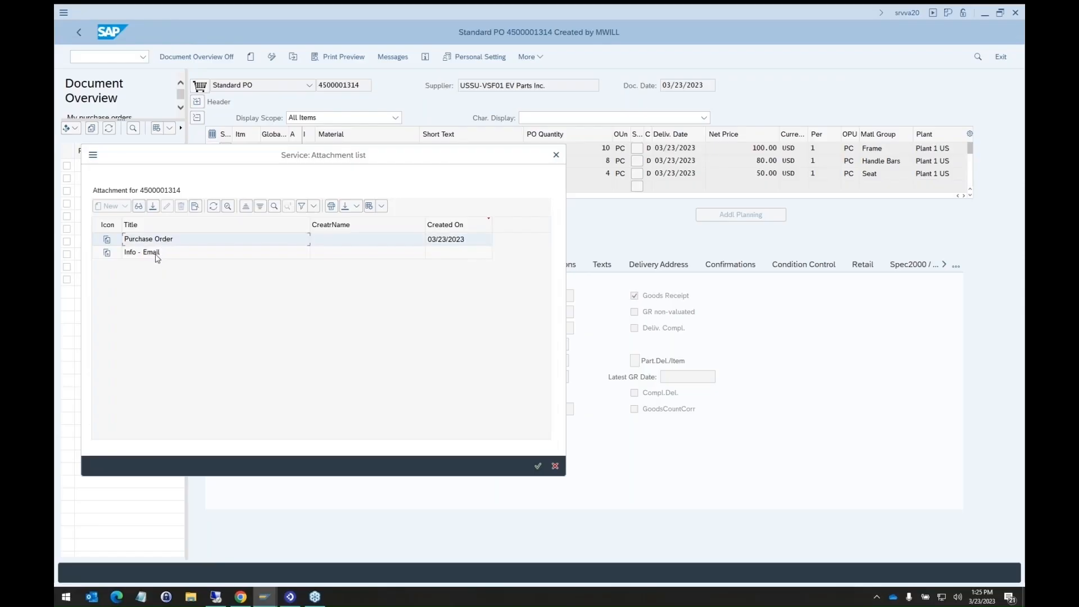
Open the Info - Email attachment, read through it, close its browser tab, and refresh the DocuWare search results
click(134, 256)
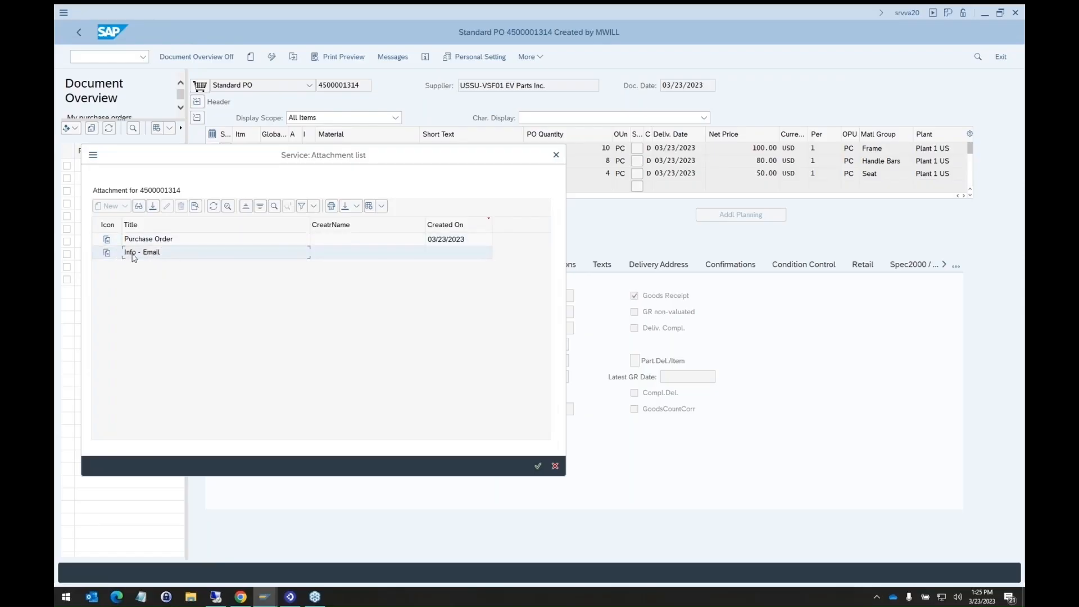
double_click(188, 255)
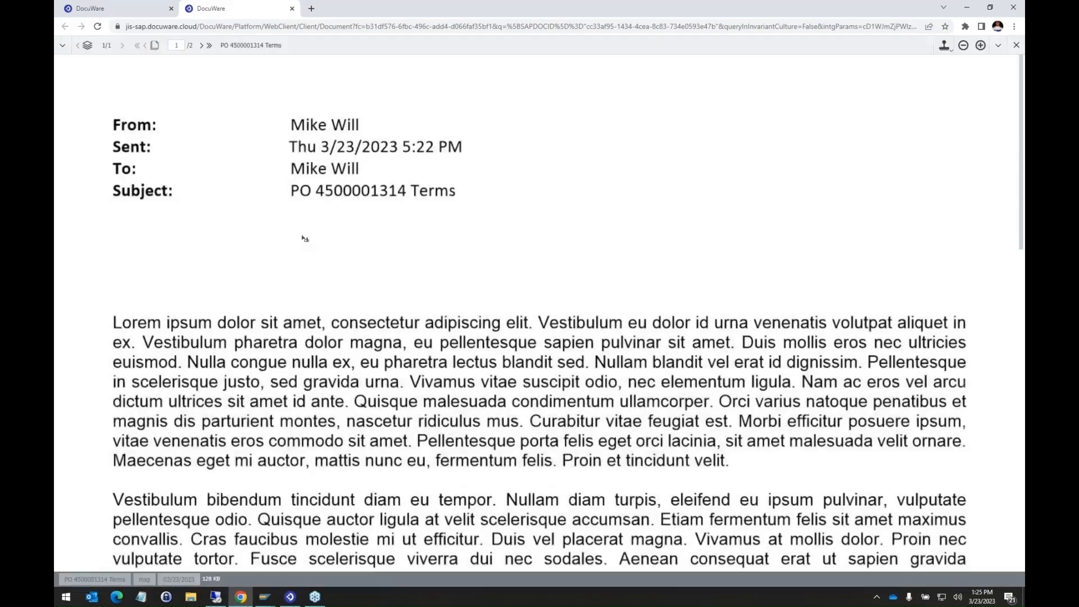
scroll(482, 167, down, 1)
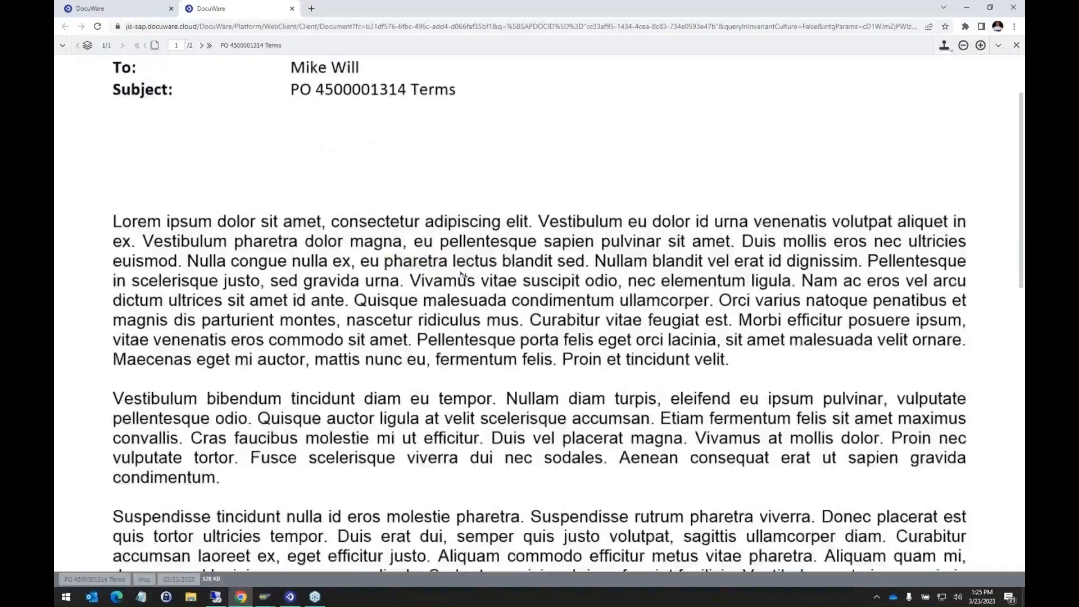
scroll(373, 210, up, 3)
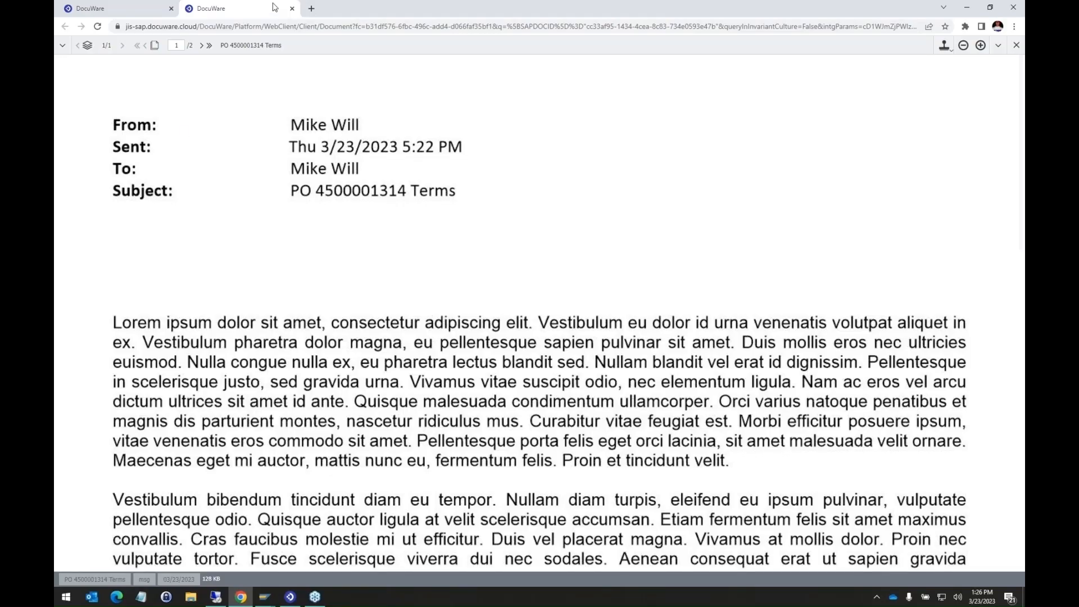
middle_click(236, 12)
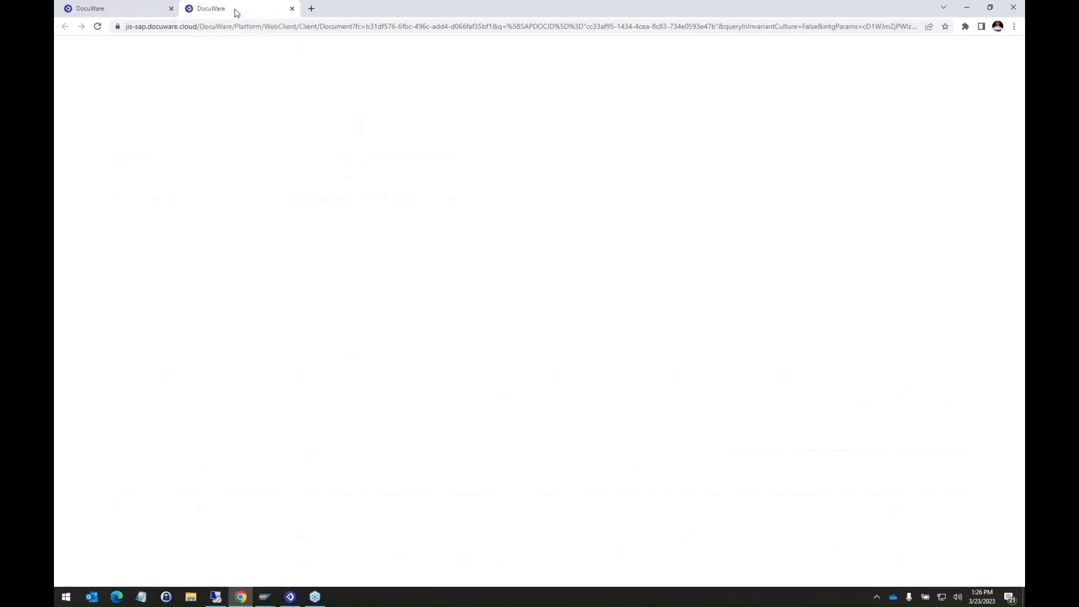
click(61, 579)
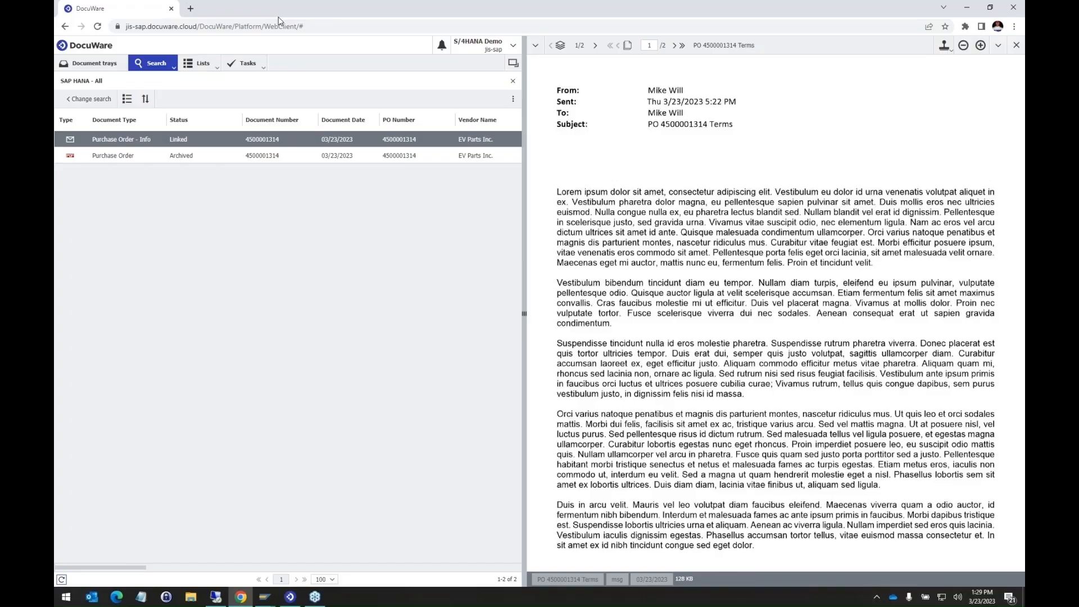
Open the Packing Slips - Pending SAP Receiving list and start the HANA Barcode import job in DocuWare Desktop Apps
click(197, 63)
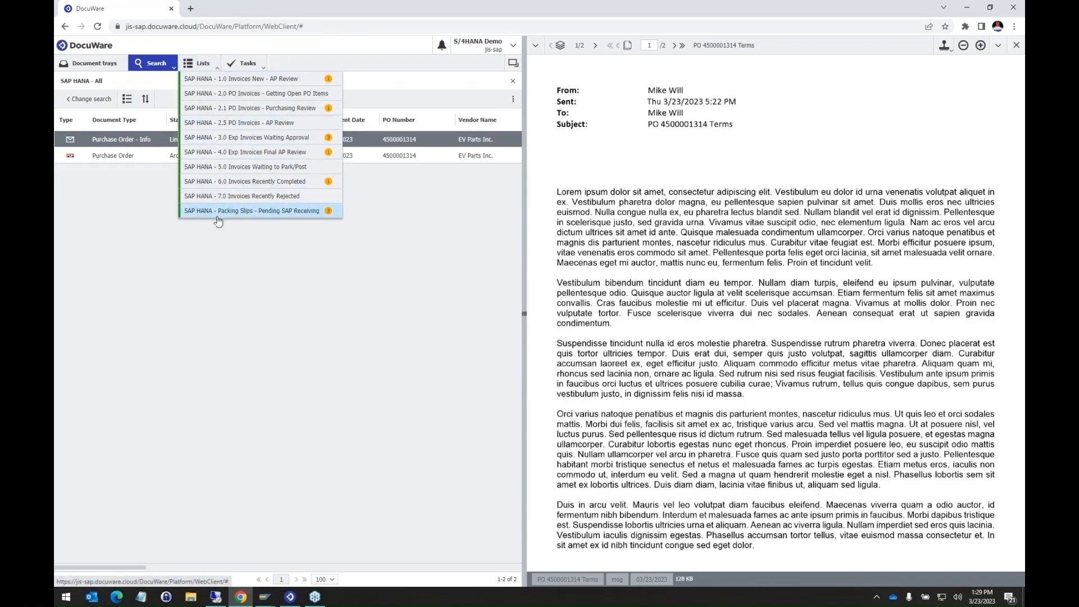
click(284, 216)
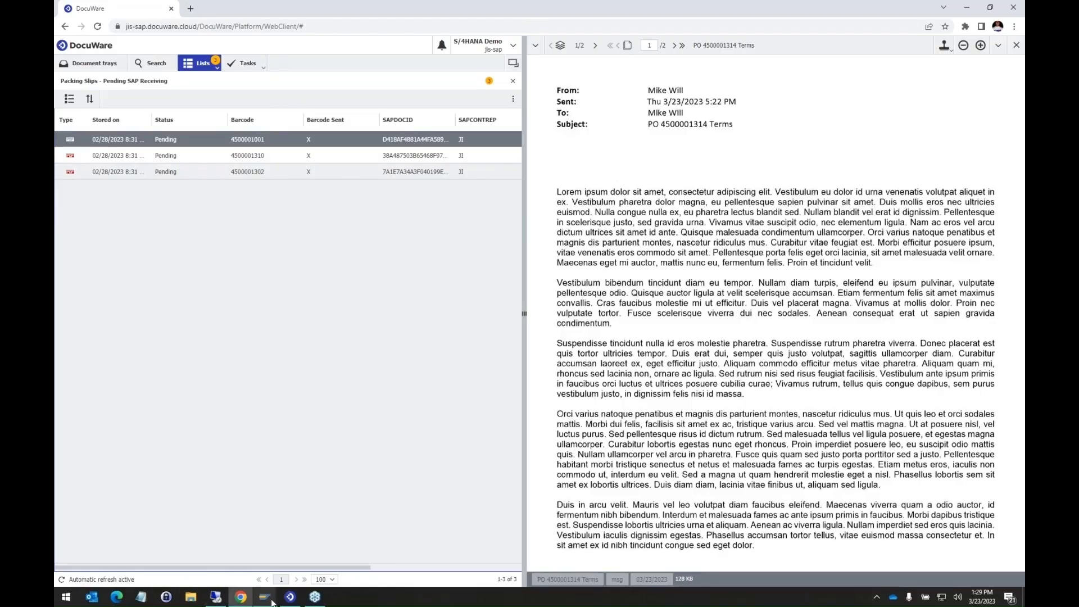
click(290, 597)
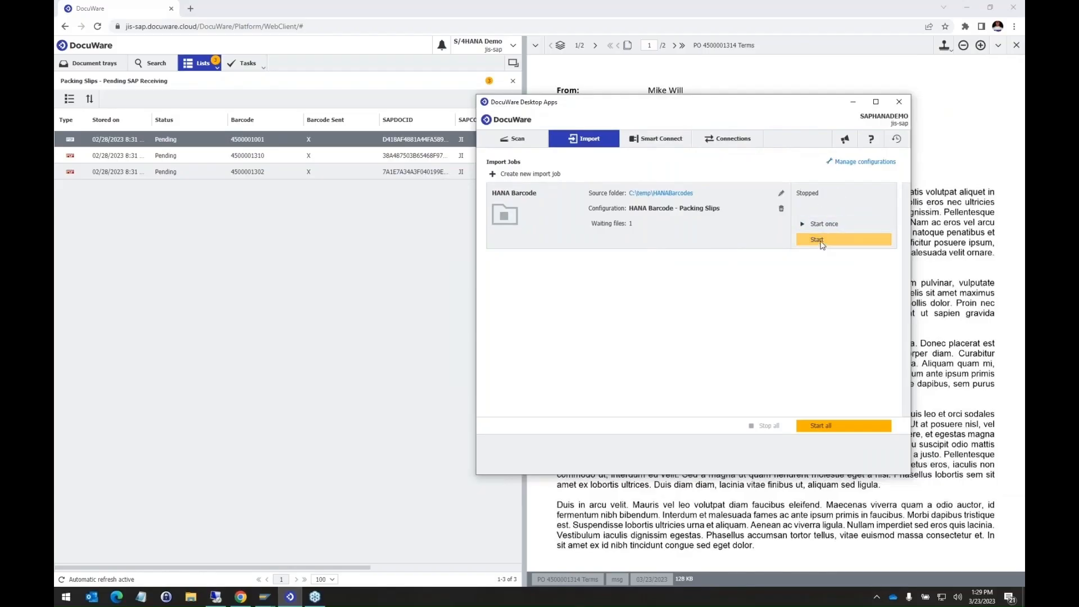
click(819, 240)
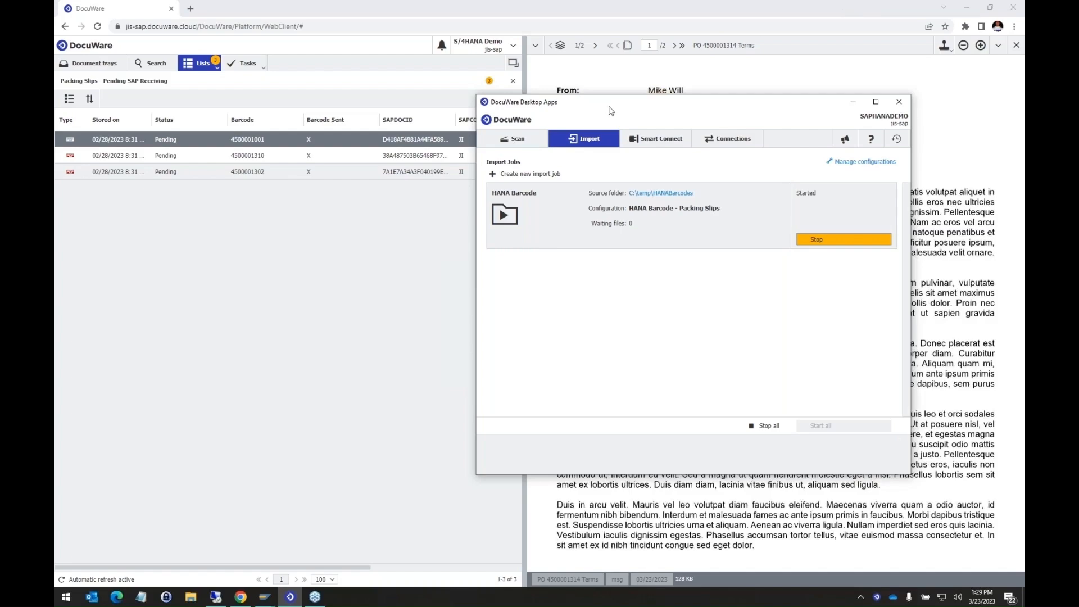
drag(612, 106, 1023, 134)
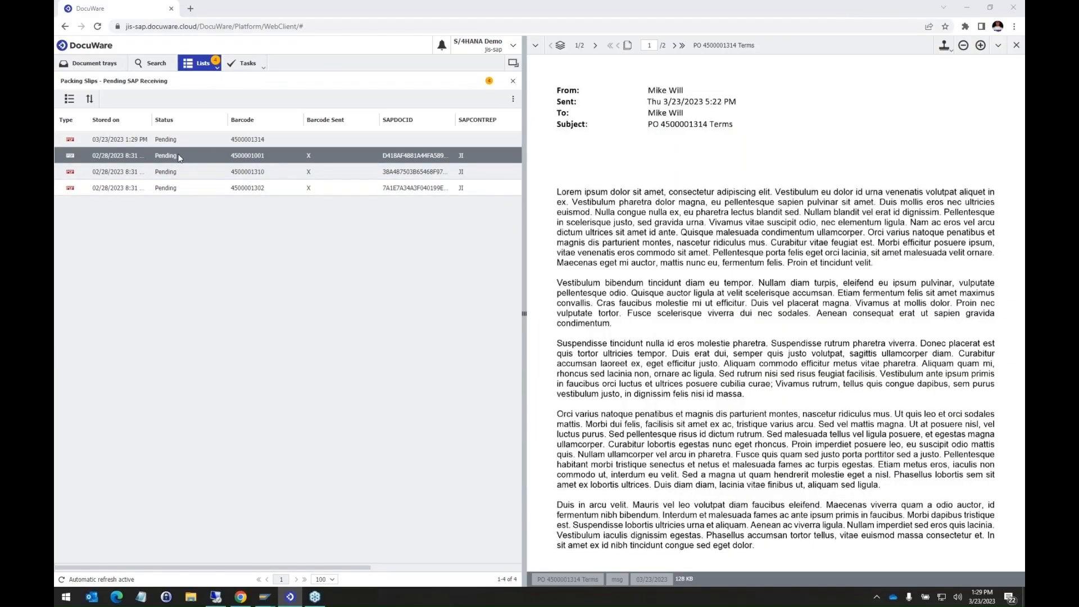
Open the packing slip stored on 03/23/2023 and place an Initials stamp beside each of its three ship quantities
click(120, 142)
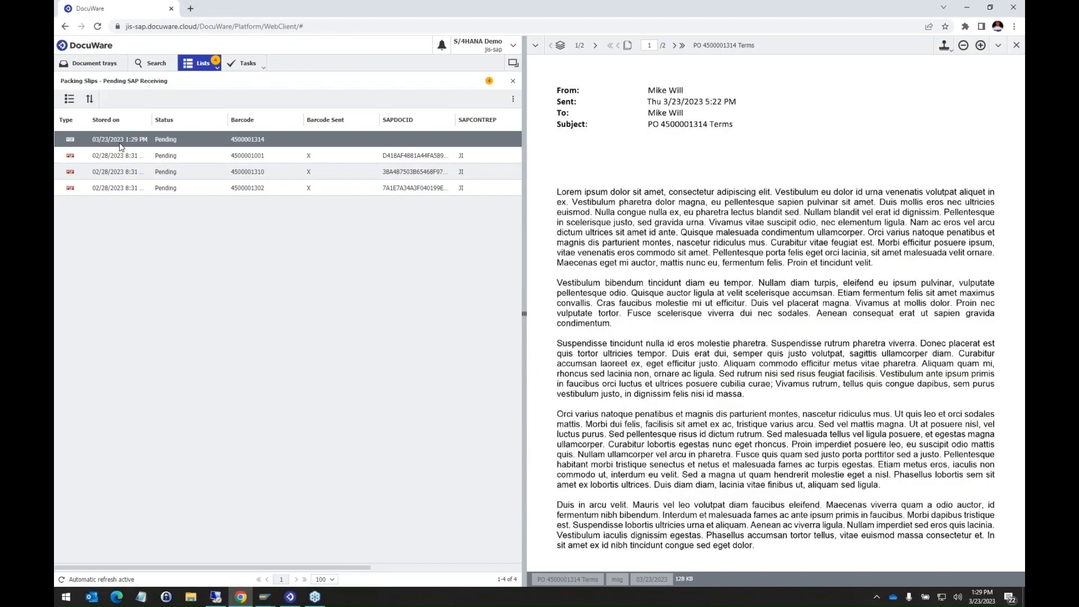
double_click(121, 141)
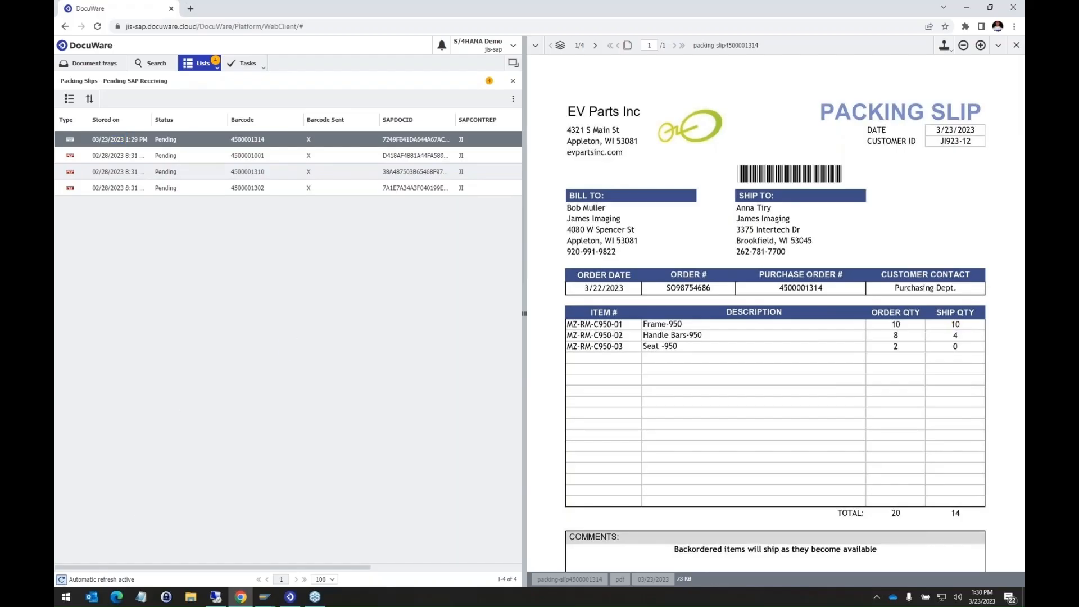
click(535, 45)
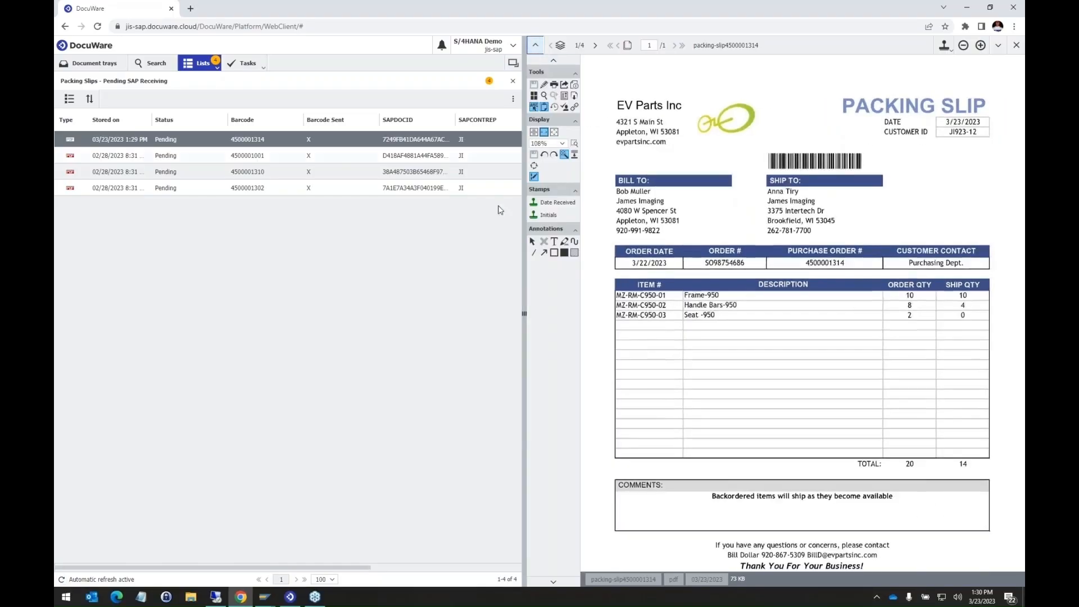
click(546, 215)
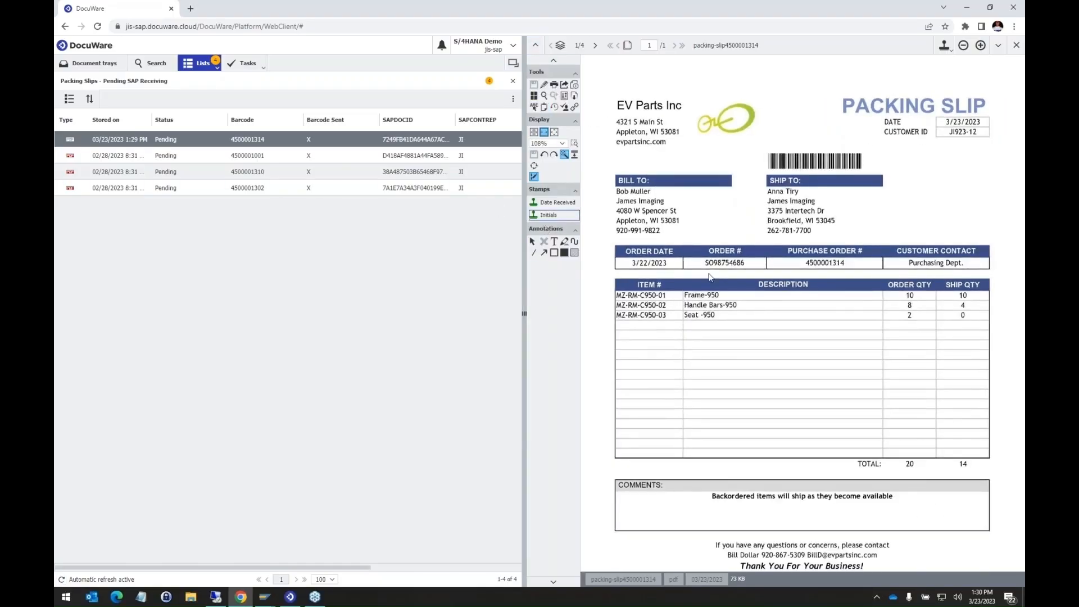
click(976, 296)
click(975, 304)
click(974, 315)
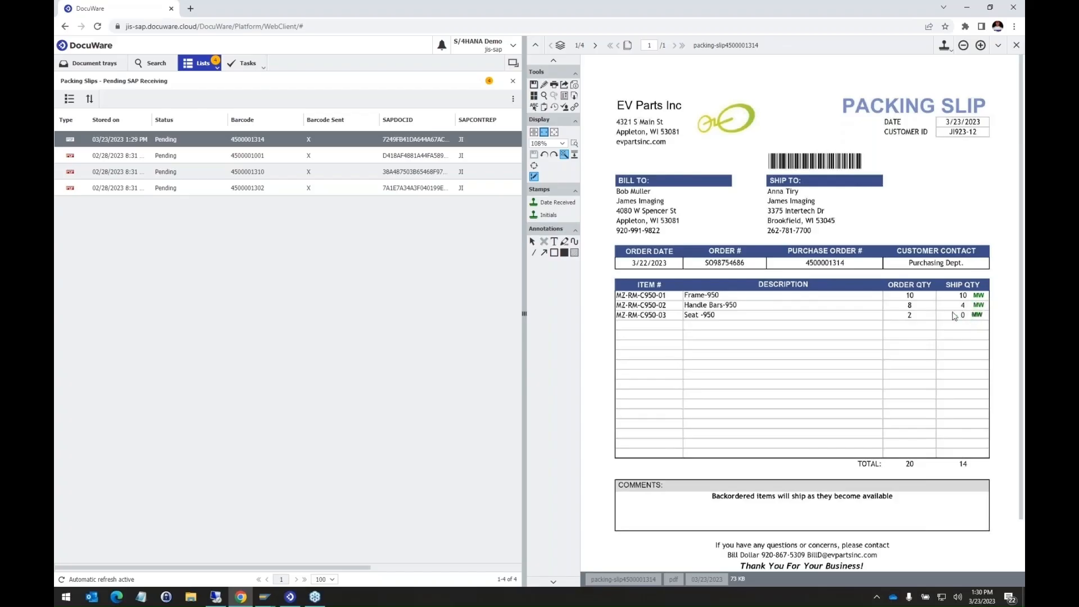
Place the Date Received stamp below the packing slip's item rows and save the document
click(549, 204)
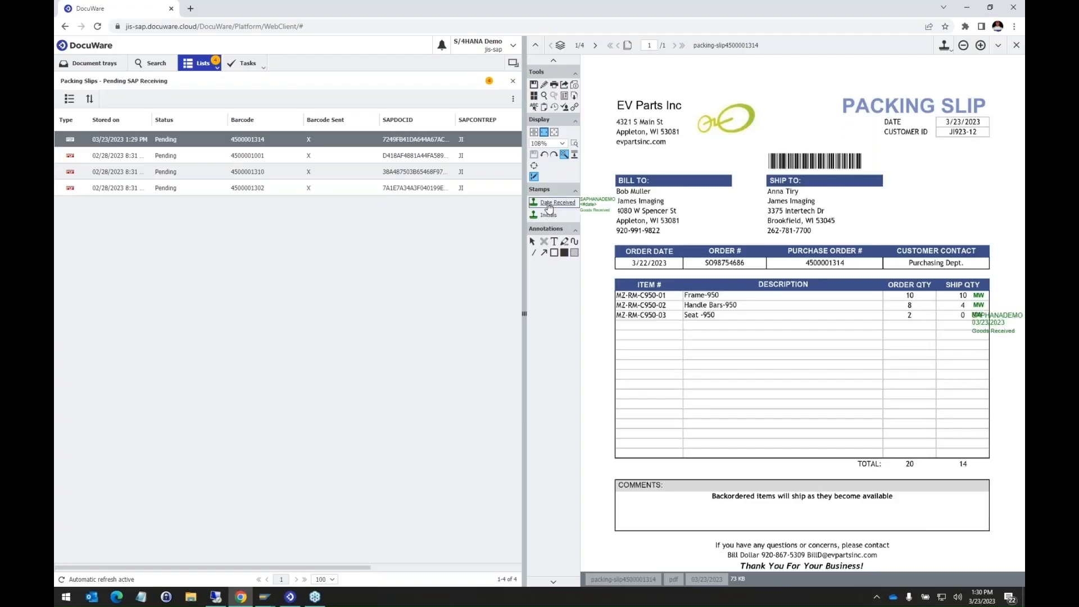
click(764, 326)
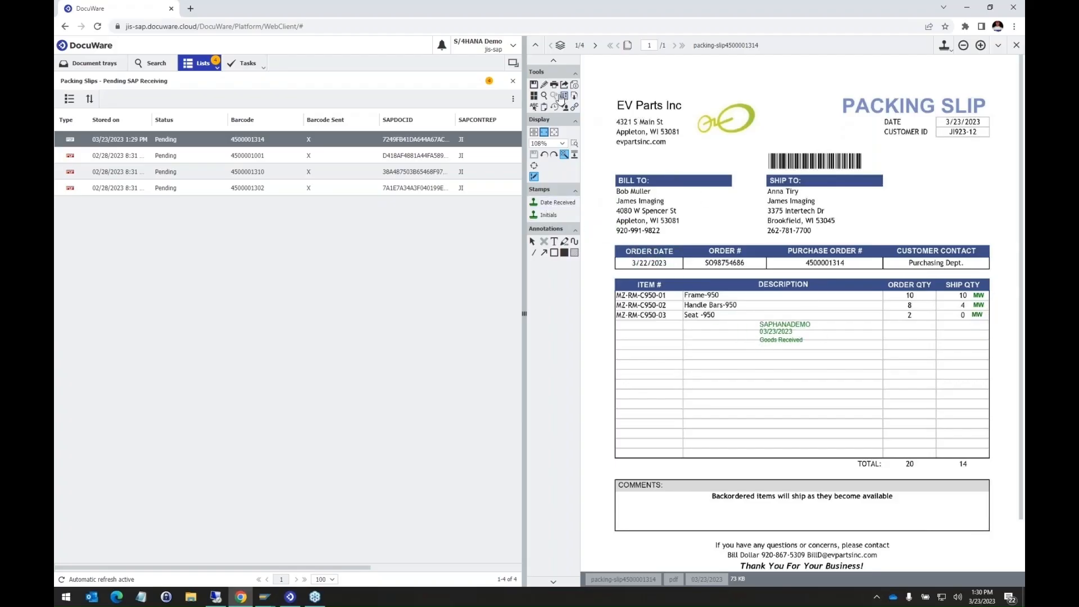
click(534, 84)
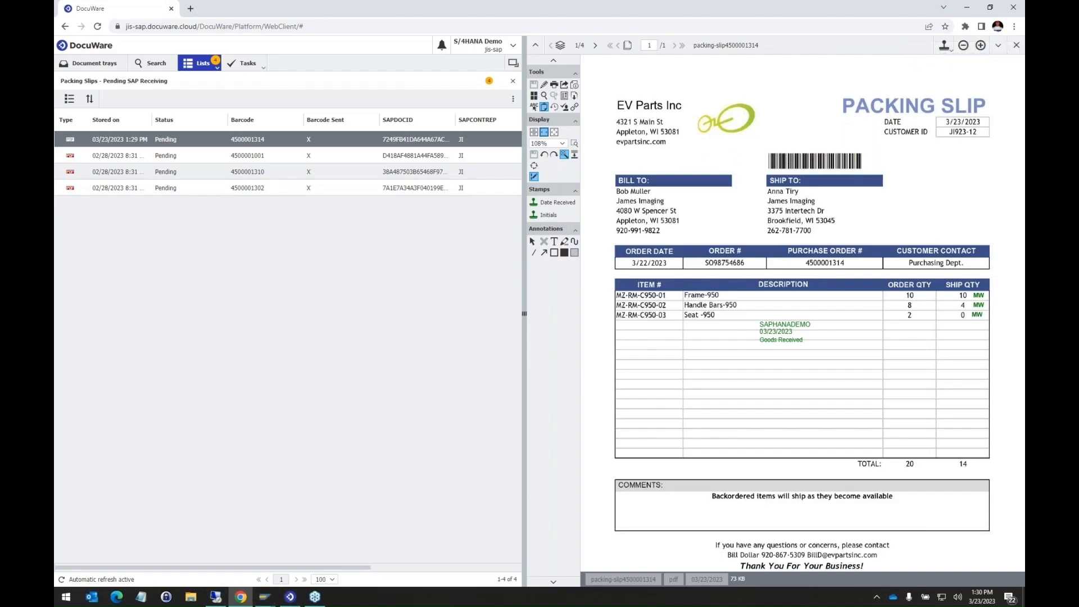
Switch to SAP, load the packing slip's purchase order into the goods receipt by its purchase order number, and maximize the window
click(265, 597)
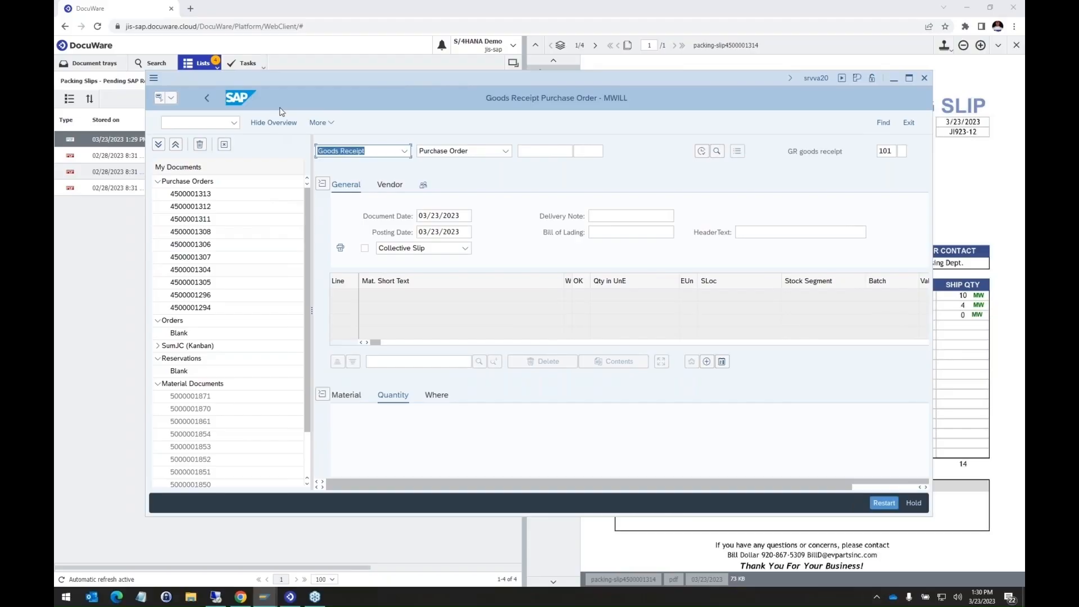
click(552, 154)
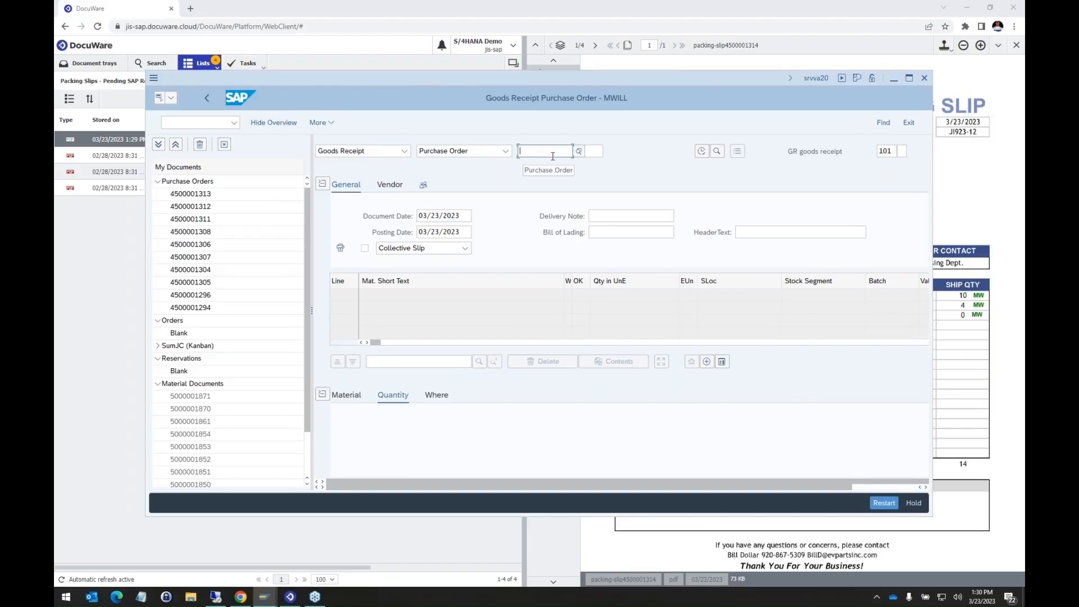
key(ctrl+v)
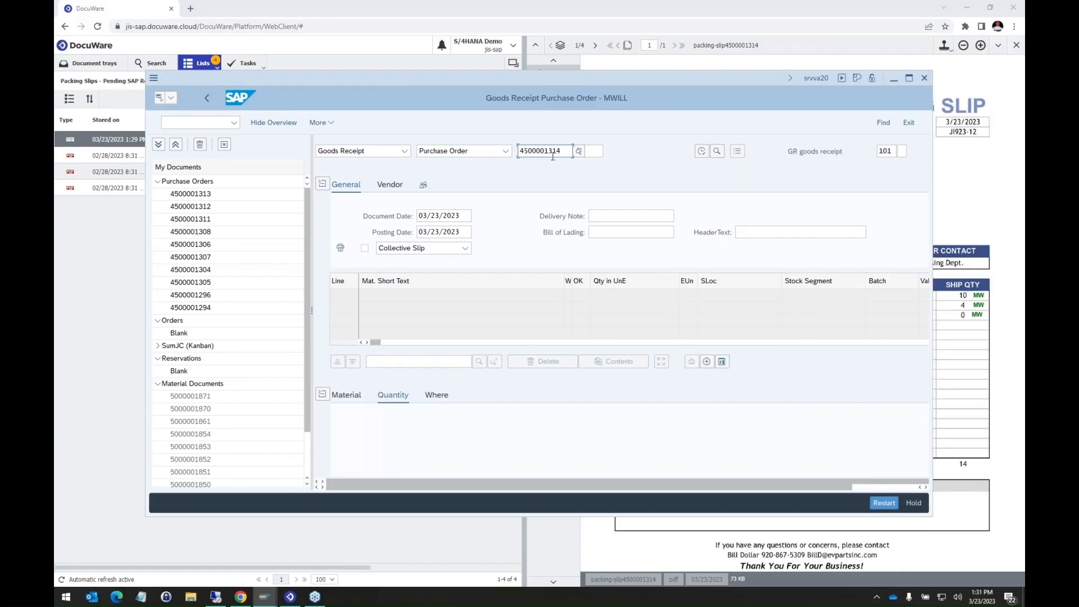
key(Return)
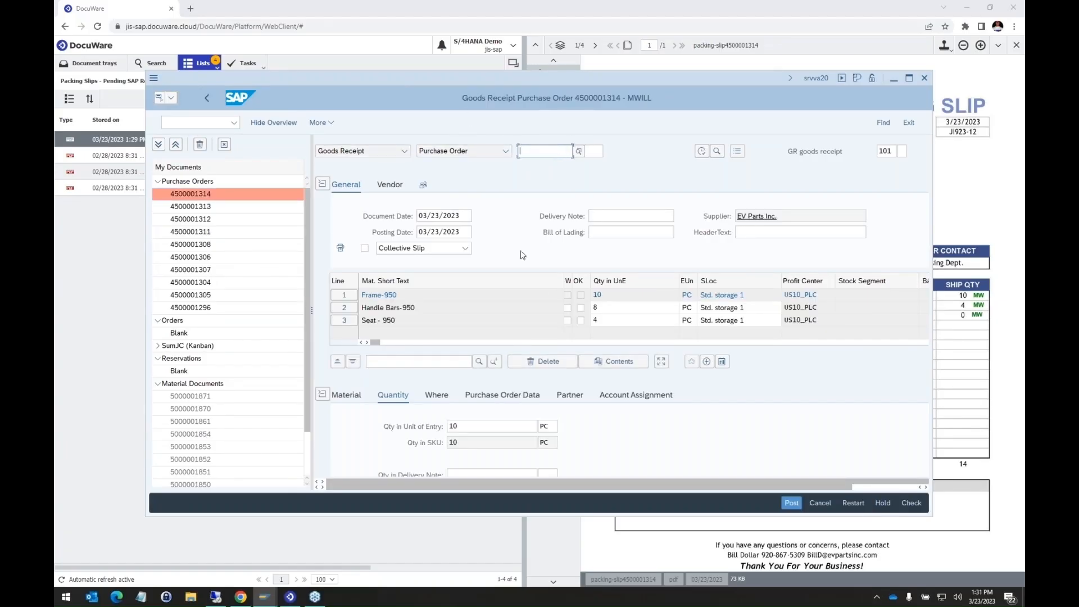
double_click(649, 79)
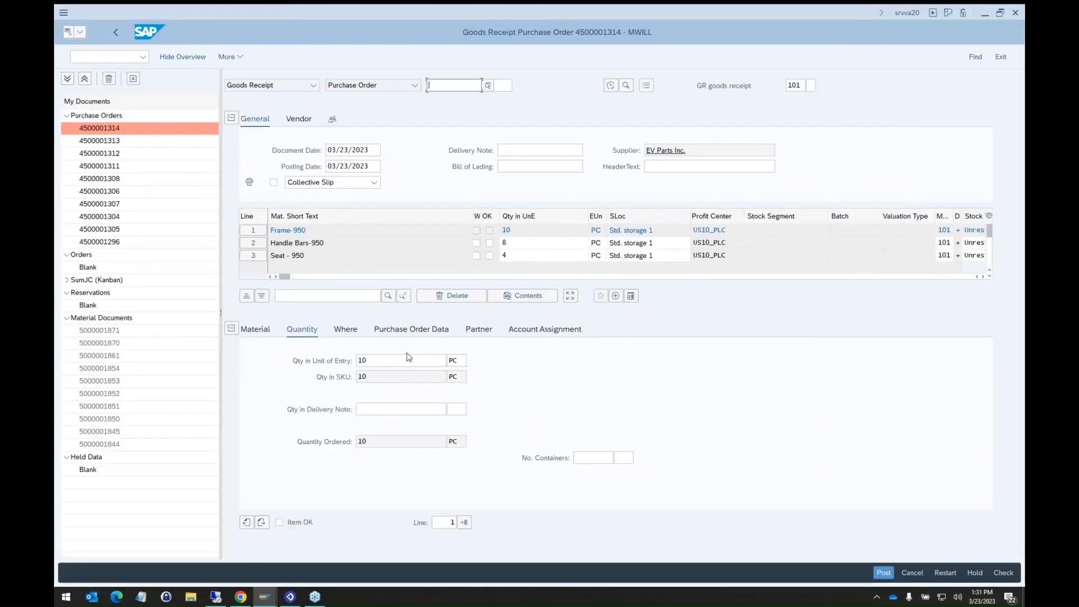
Set the Frame-950 line's delivery note quantity to 10, mark the item OK, and advance to the following line
click(383, 407)
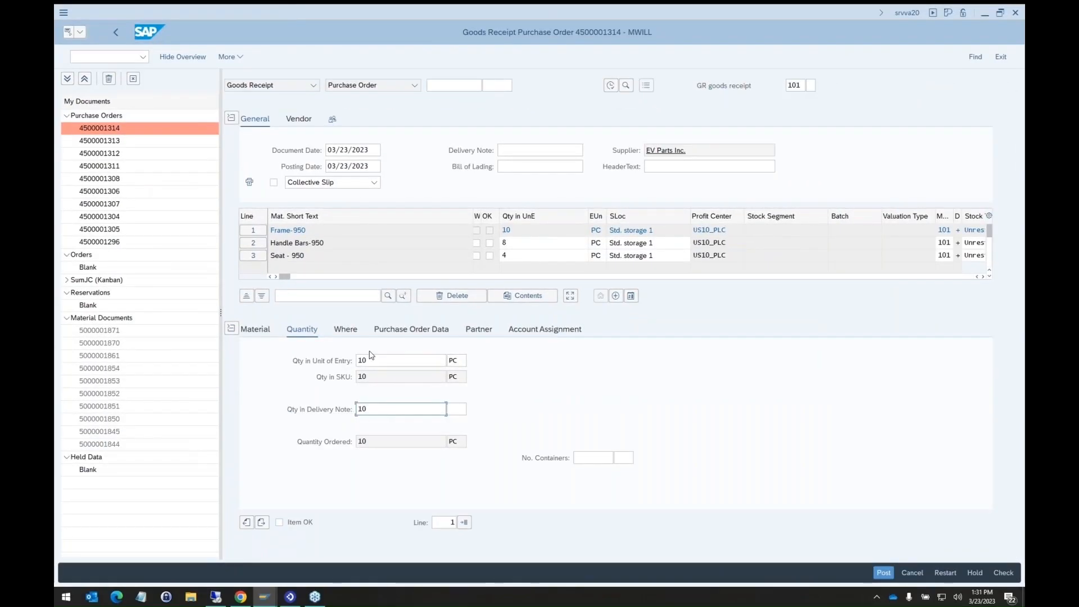
click(280, 522)
click(262, 523)
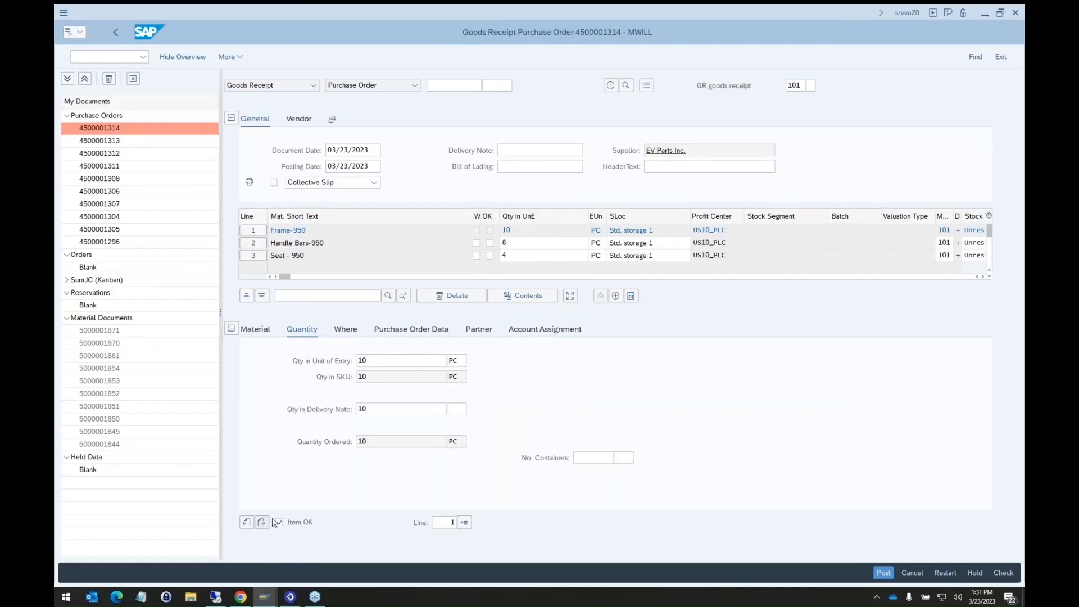
Set Handle Bars-950's unit-of-entry and delivery note quantities to 4, mark the item OK, and advance to the Seat line
drag(371, 361, 308, 357)
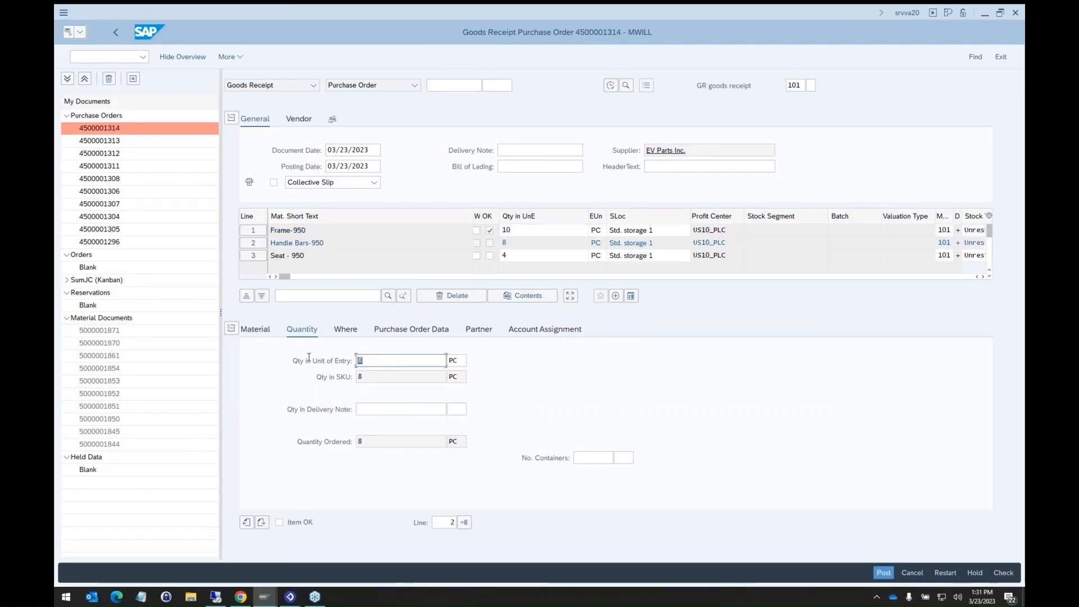
click(399, 409)
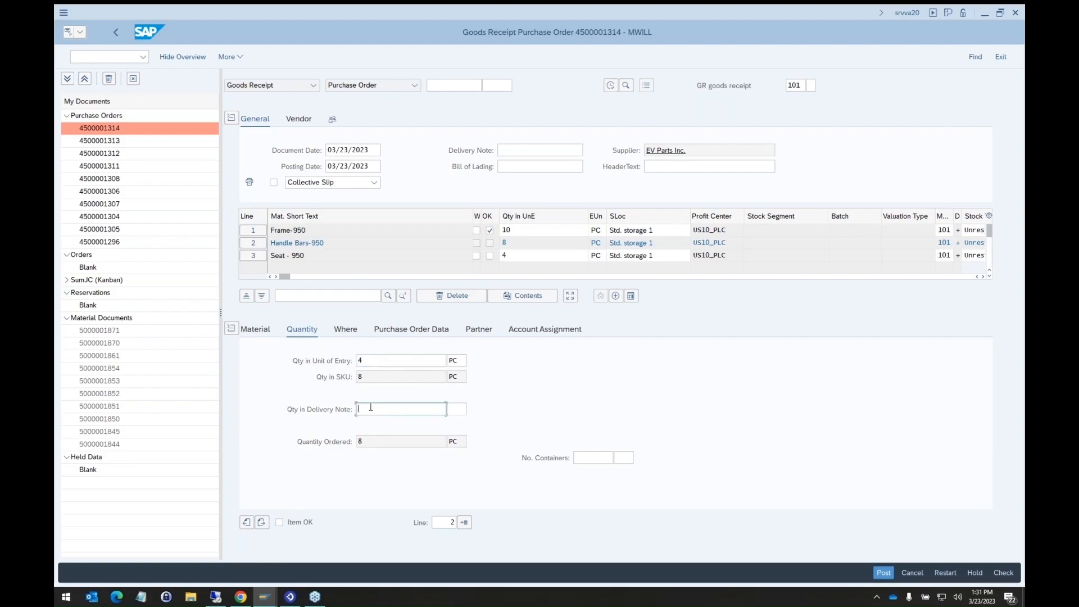
text(4)
click(279, 523)
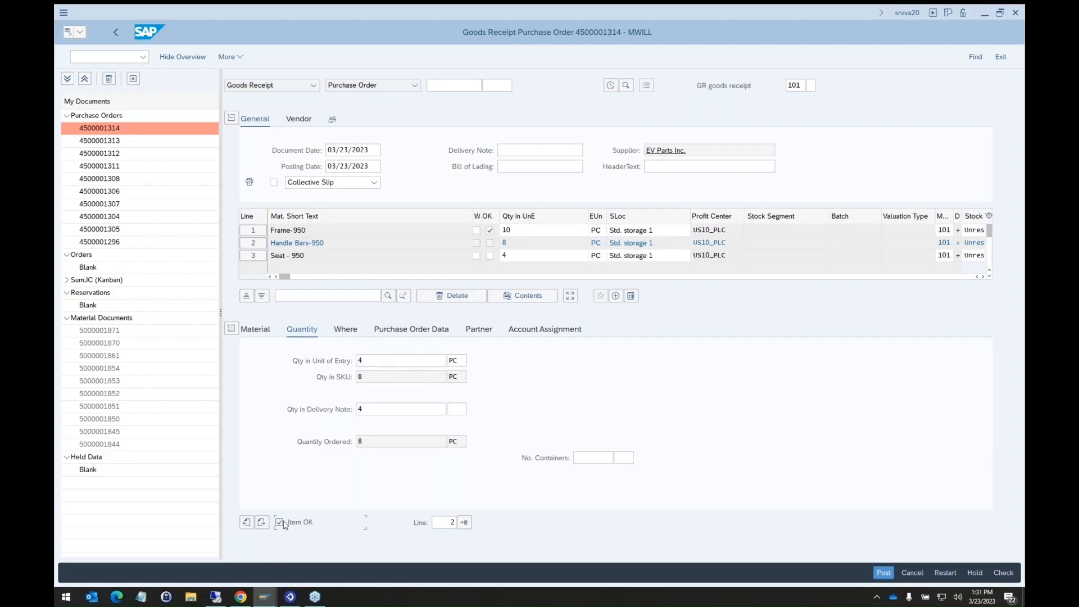
click(262, 523)
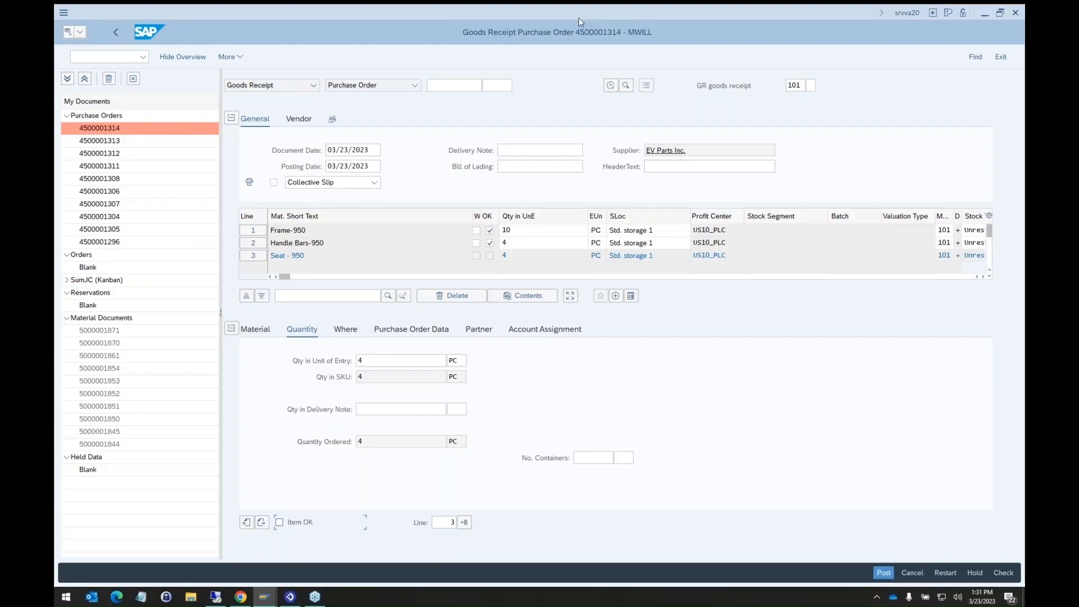
Post the goods receipt beside the DocuWare list, entering the packing slip's bar code for document type Goods receipt with reference to PO
drag(578, 18, 746, 58)
scroll(759, 430, down, 3)
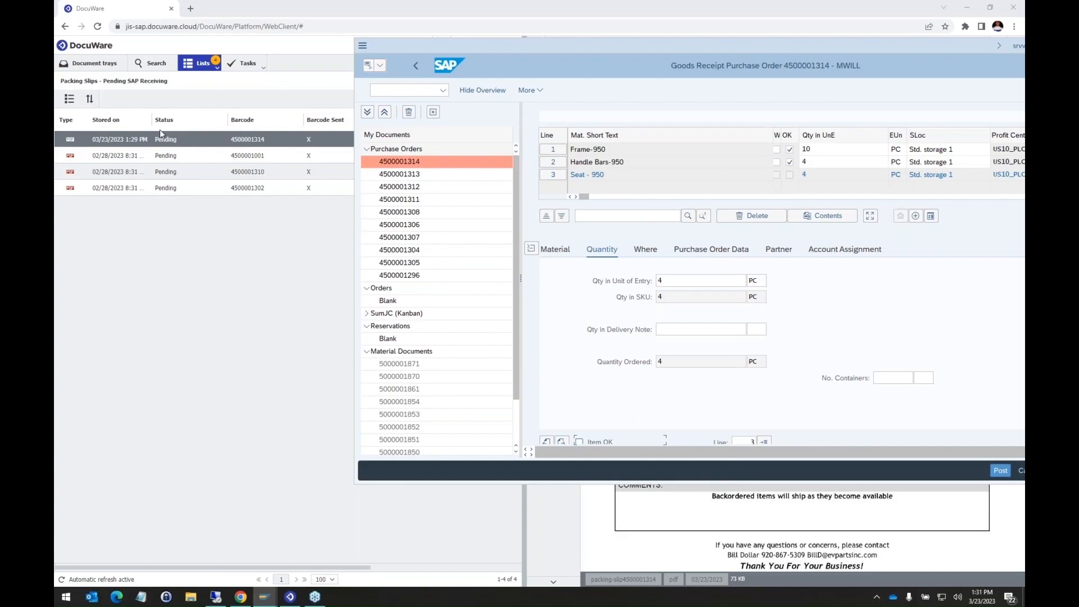
click(1000, 475)
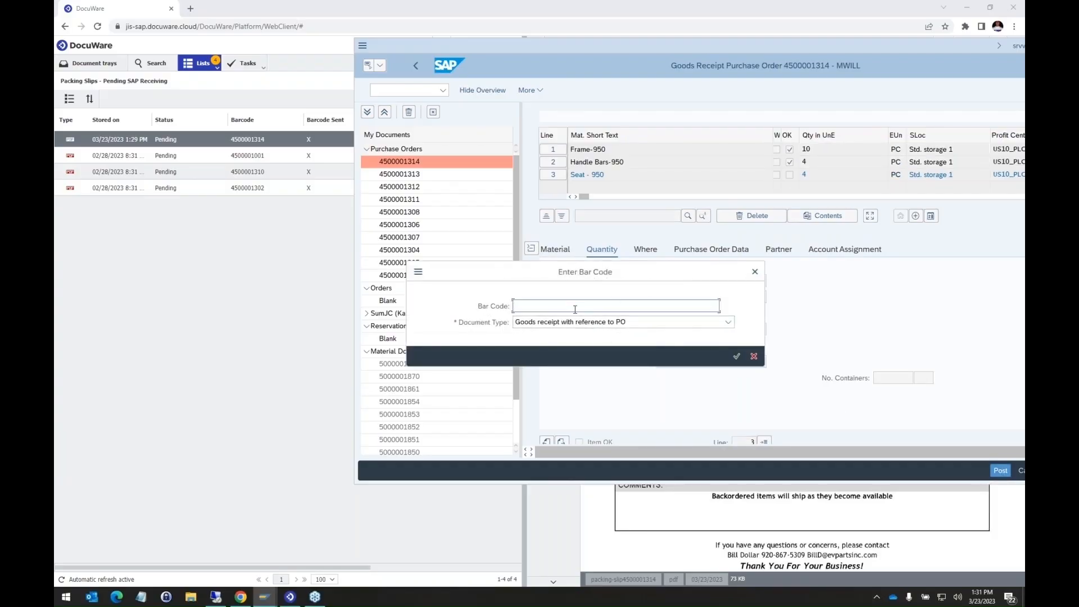
text(4500001314)
click(735, 357)
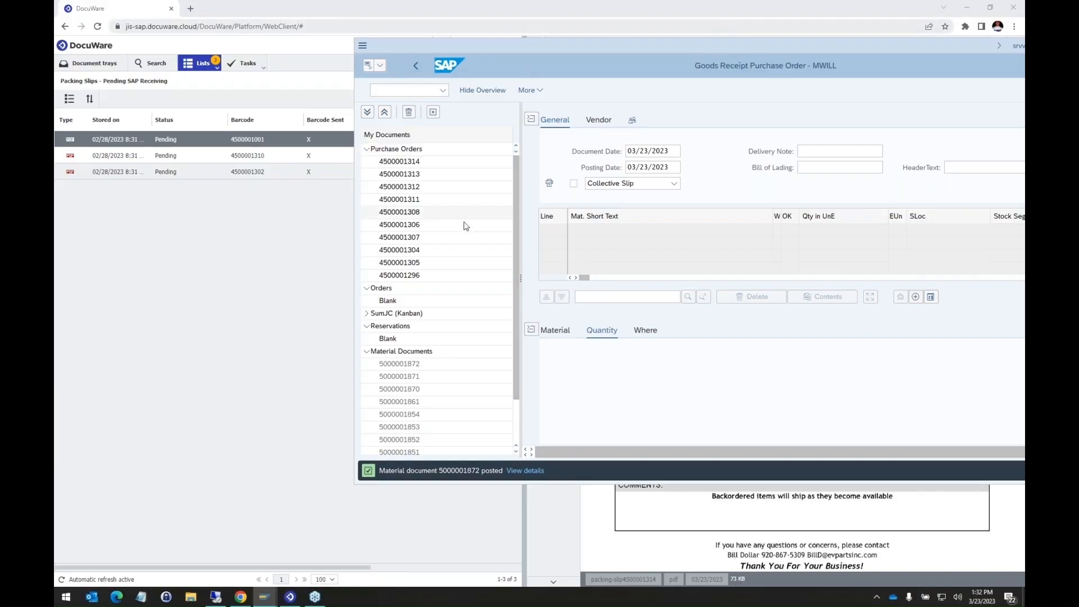
Show the newly posted material document in Display mode and open its attachment list
double_click(420, 366)
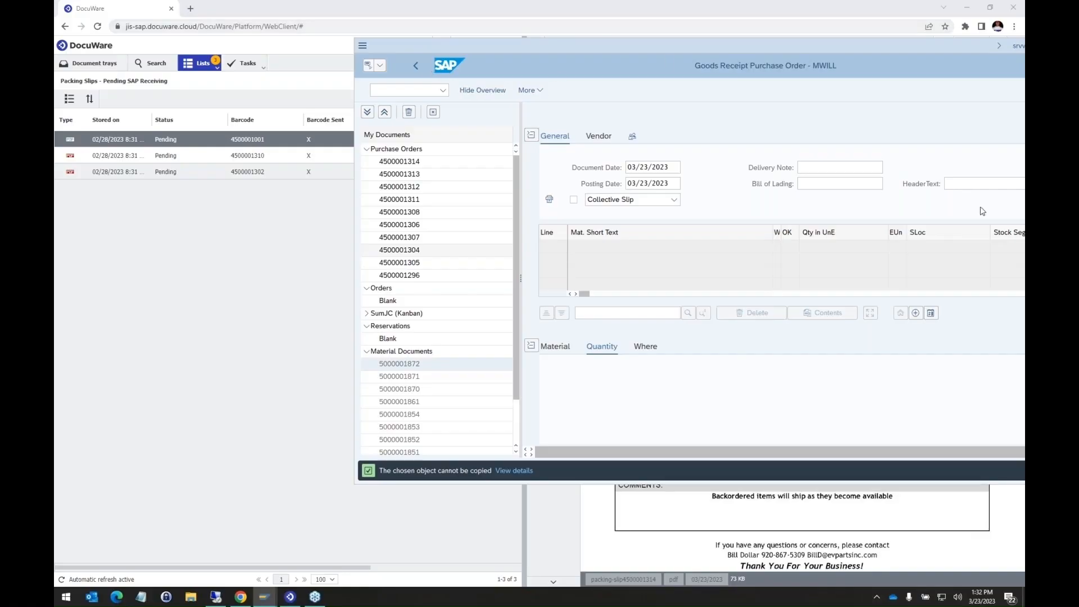
drag(774, 46, 641, 3)
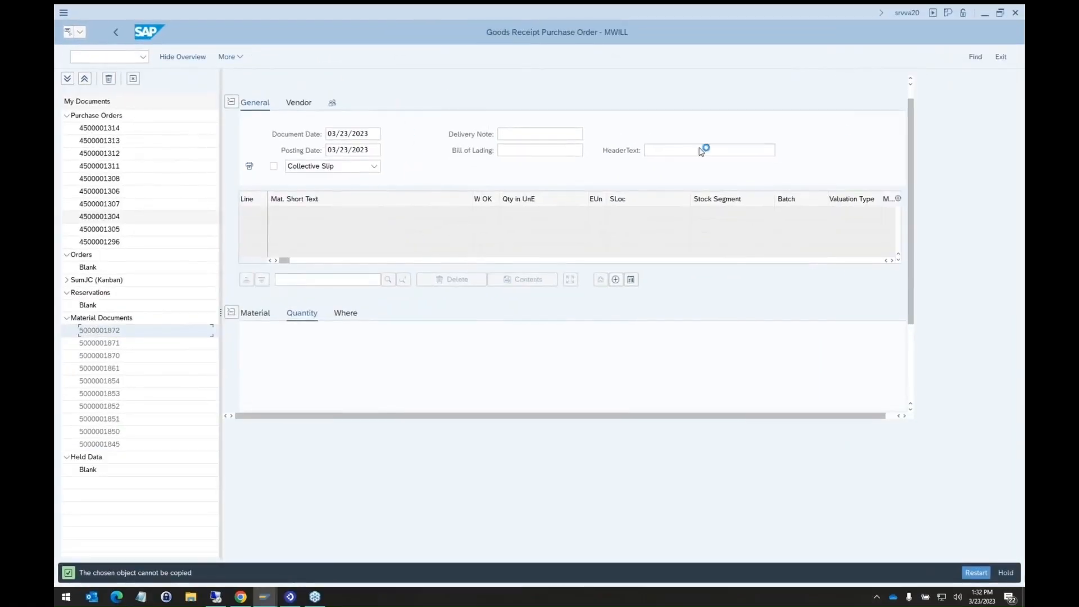
click(286, 85)
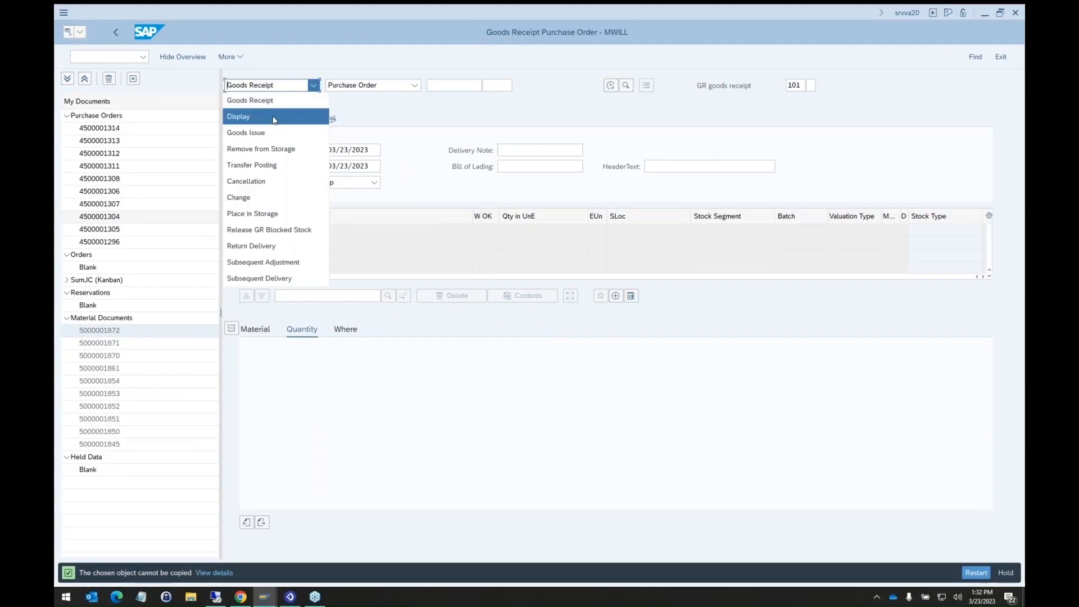
click(272, 116)
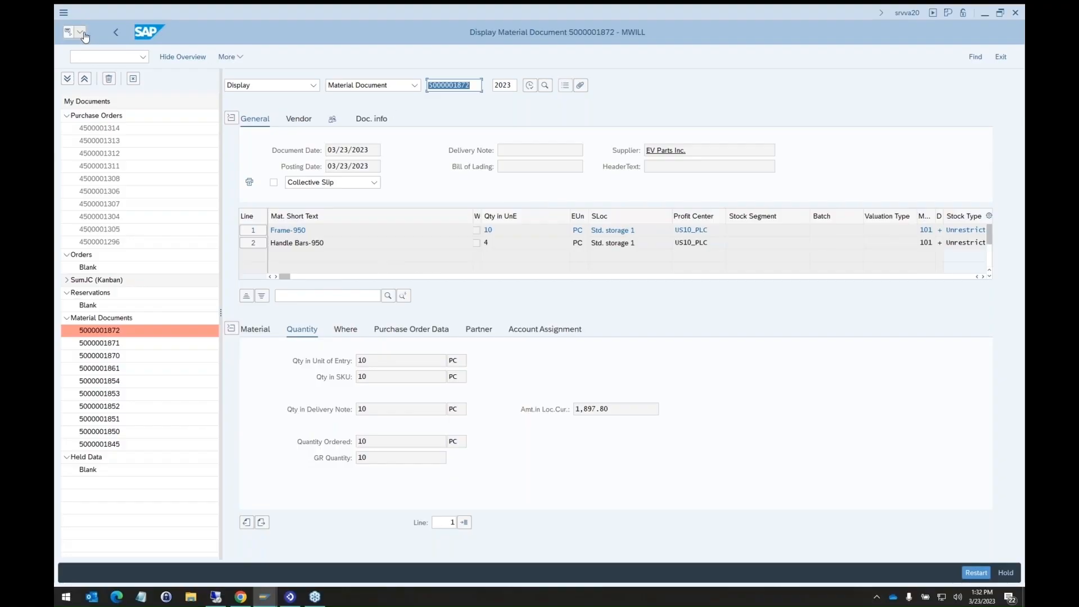
click(82, 34)
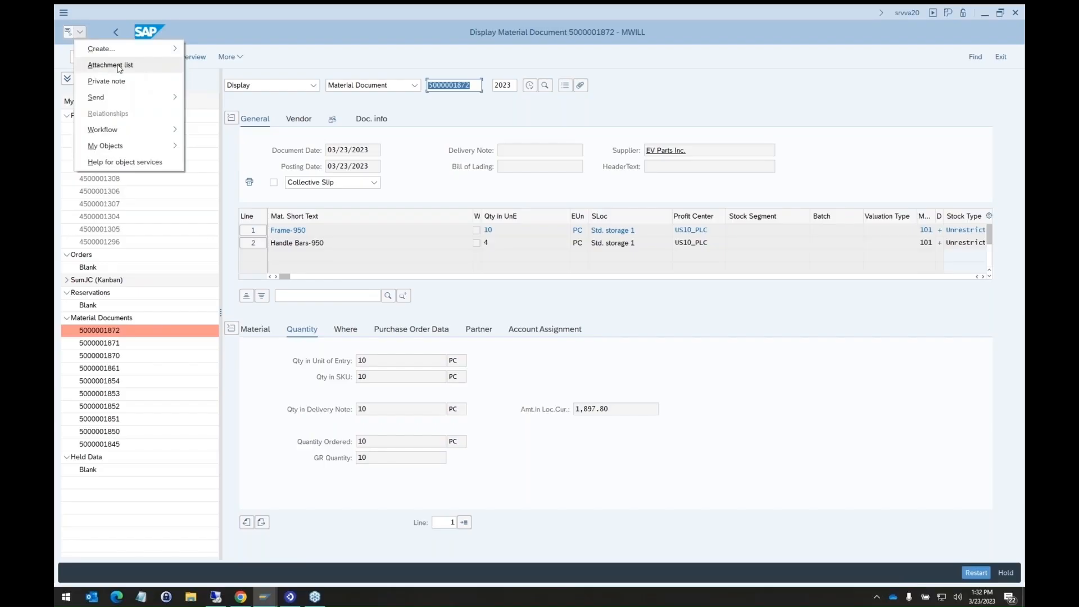
click(119, 66)
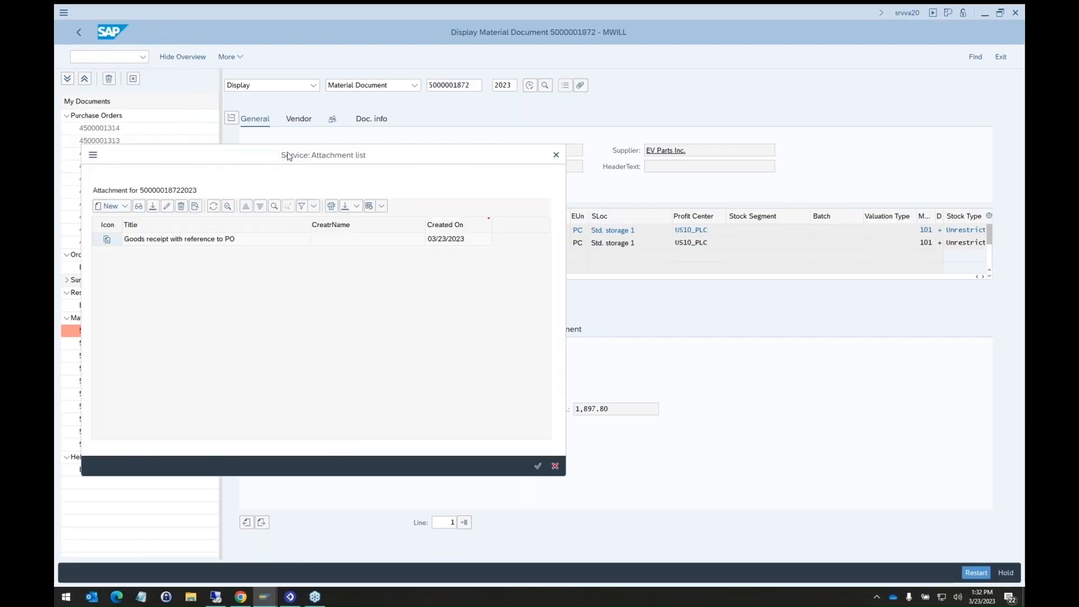
Open the material document's Goods receipt with reference to PO attachment, review the stamped packing slip, and close its browser tab
drag(286, 156, 623, 125)
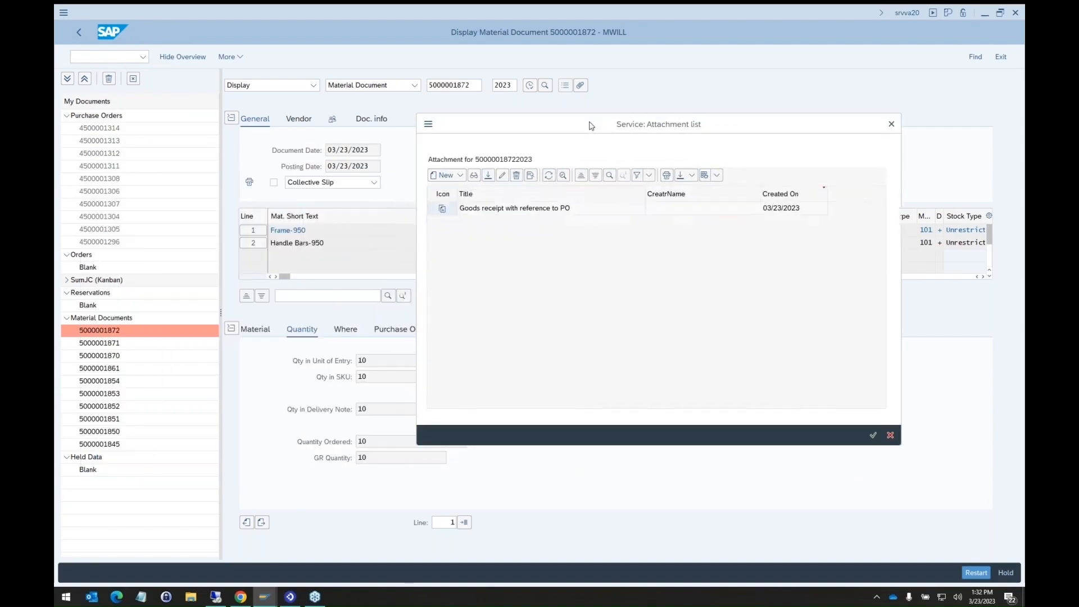
click(522, 212)
double_click(522, 214)
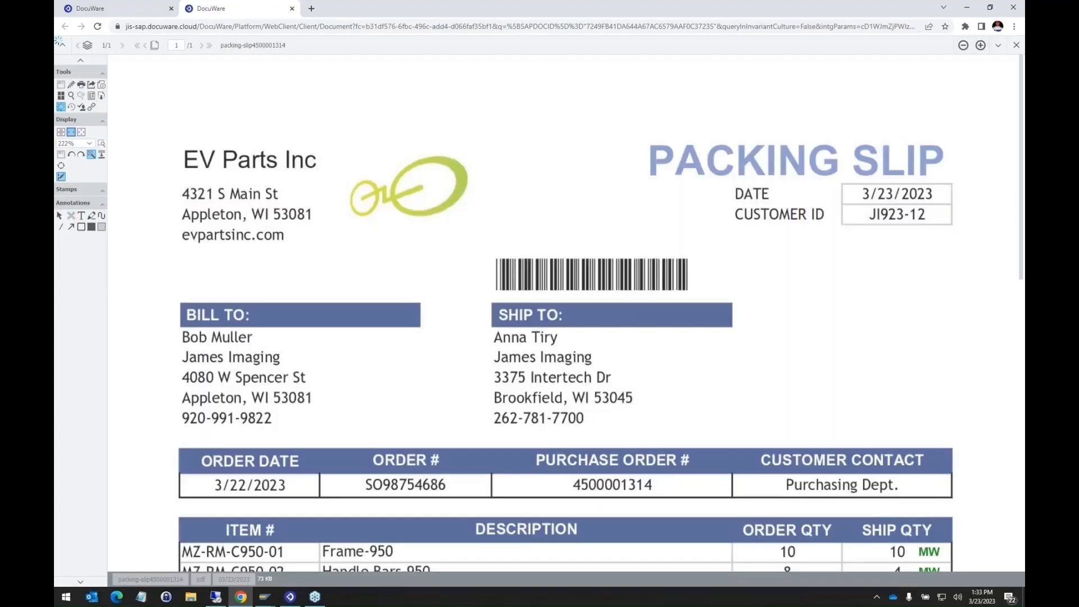
scroll(598, 255, down, 1)
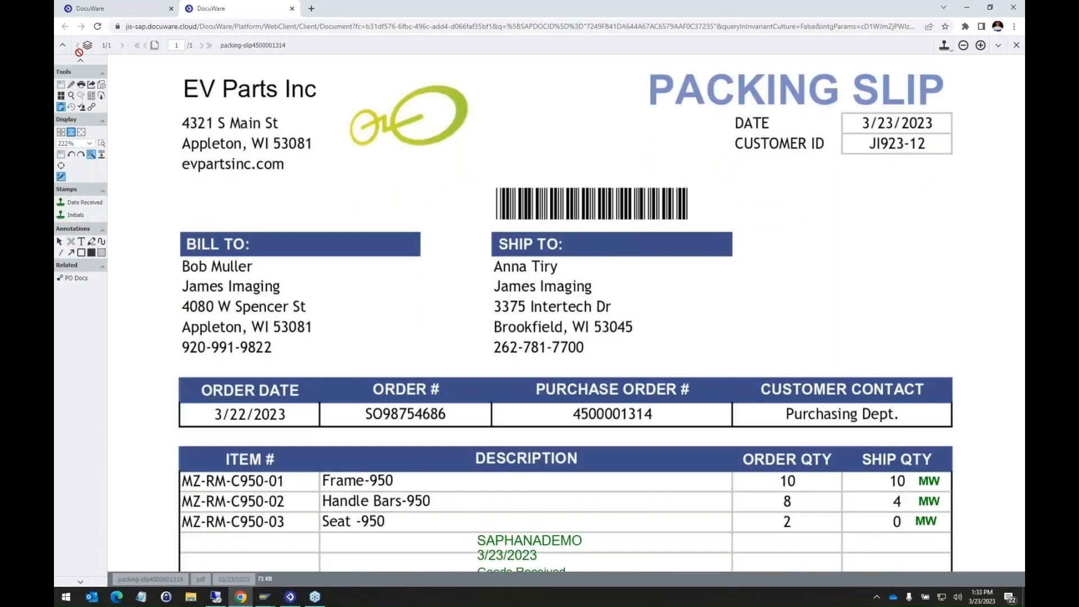
scroll(996, 475, down, 1)
scroll(995, 475, down, 1)
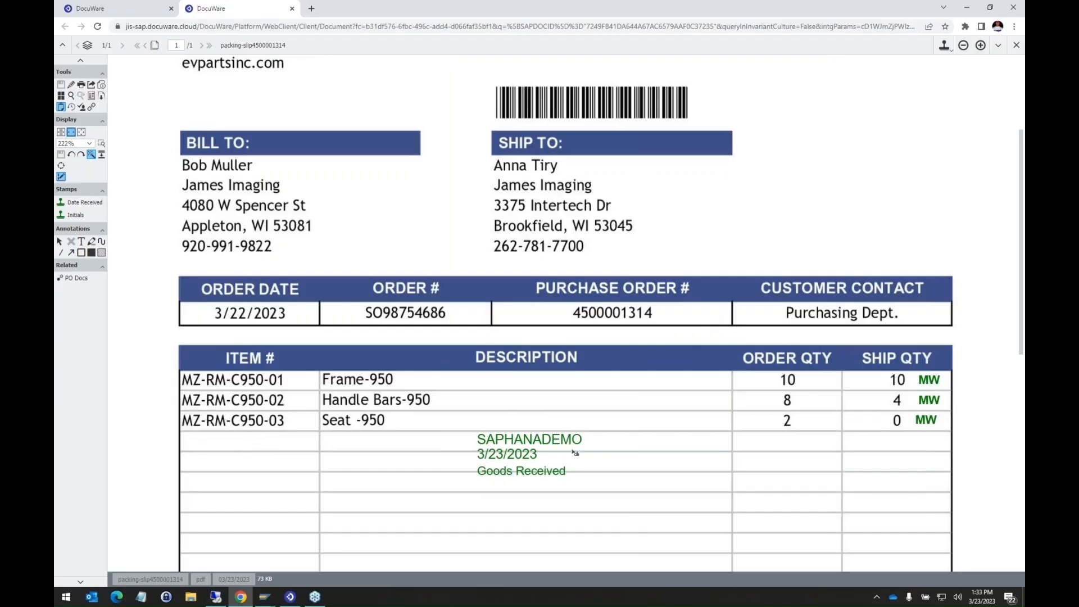
middle_click(245, 16)
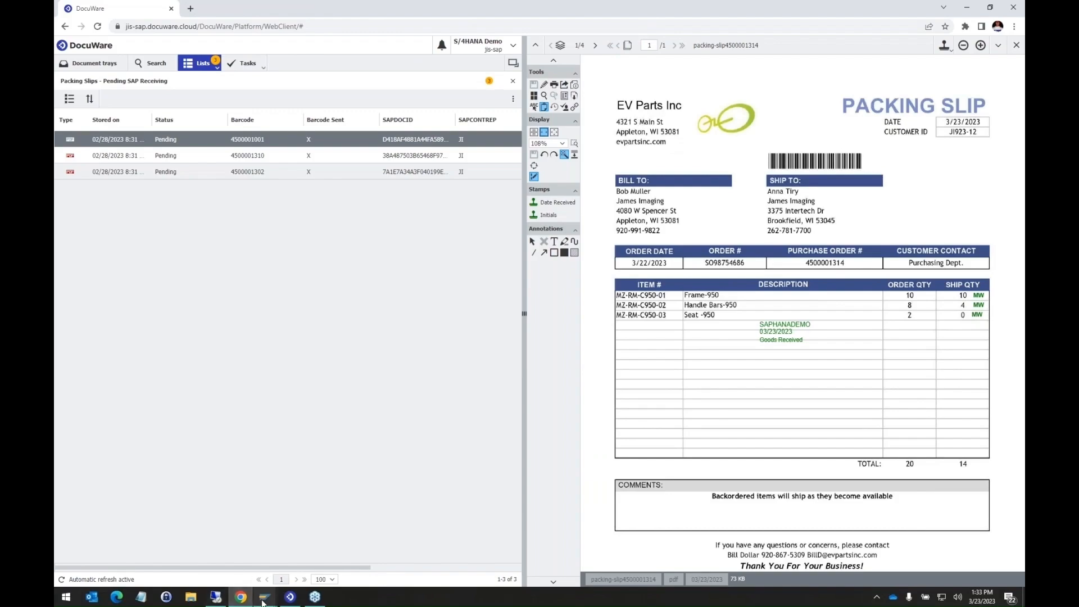
Switch to the Standard PO window in SAP, close its outdated attachment list, and reopen the list
mouse_move(263, 602)
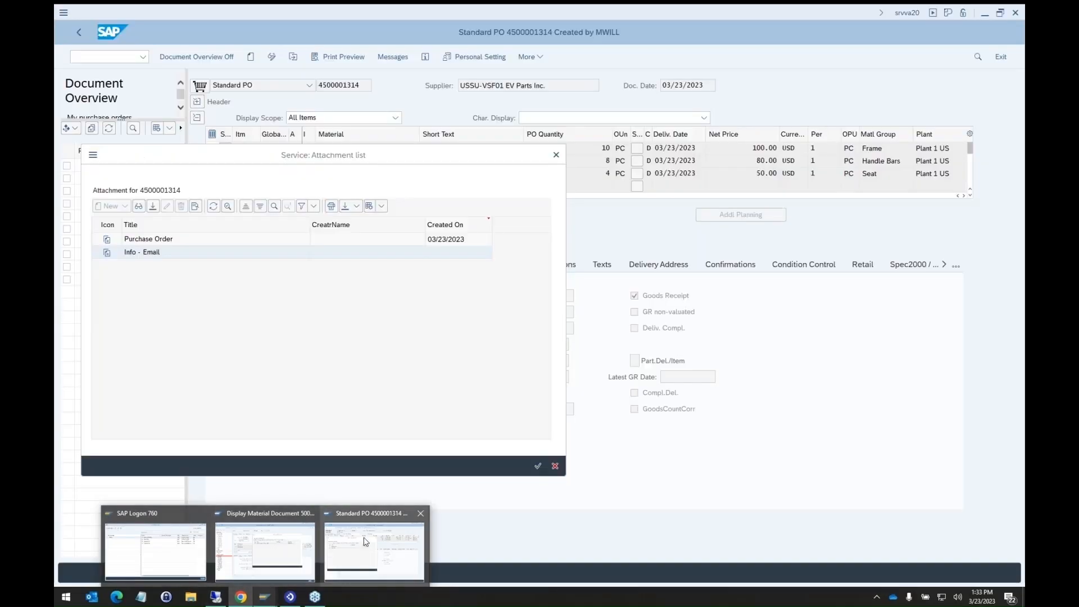
click(365, 541)
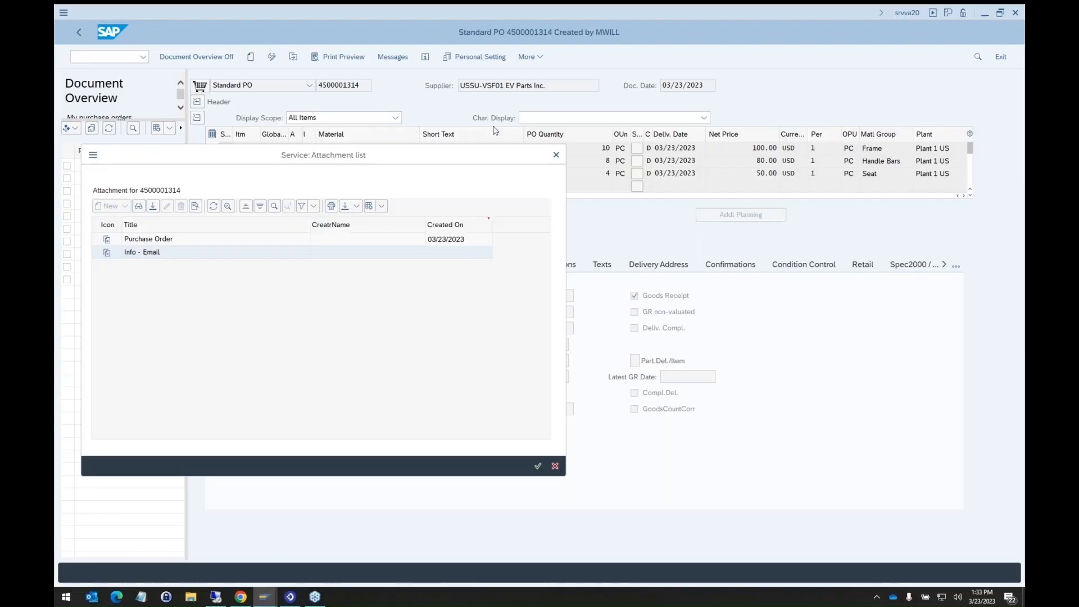
click(555, 156)
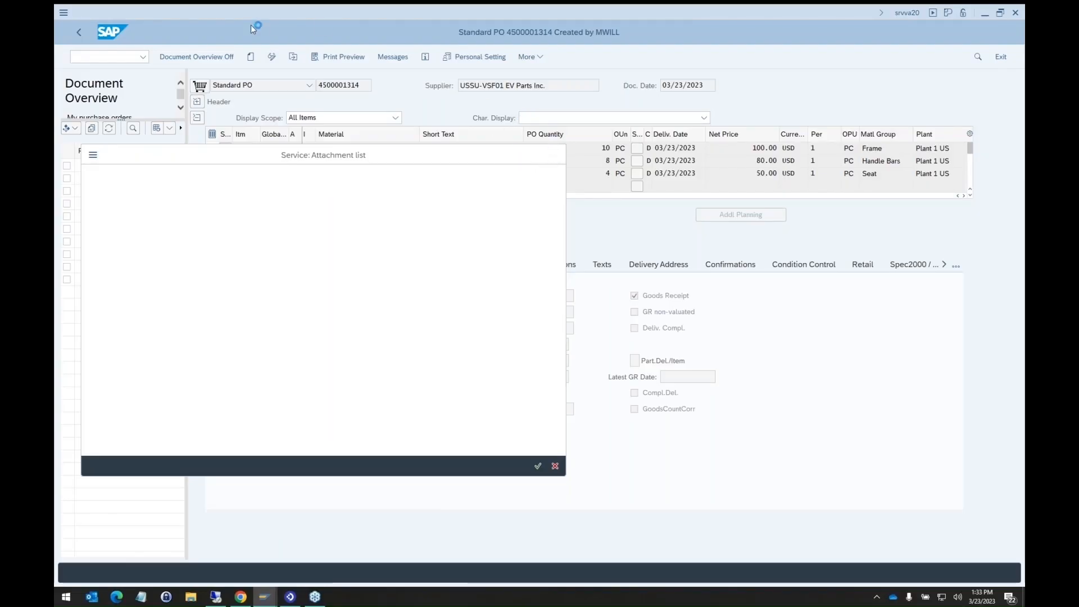
click(79, 33)
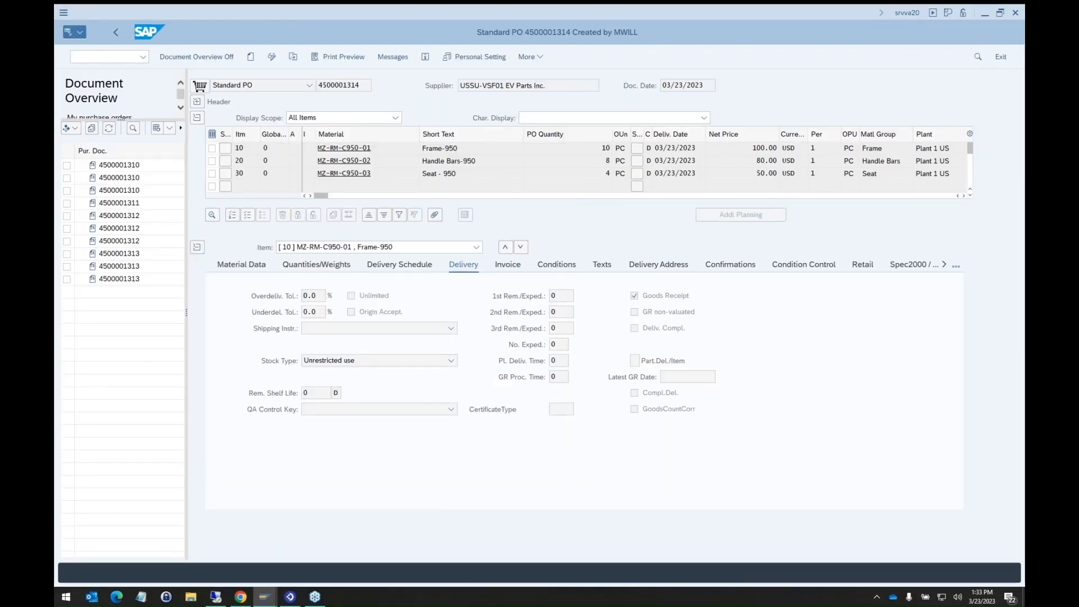
click(96, 66)
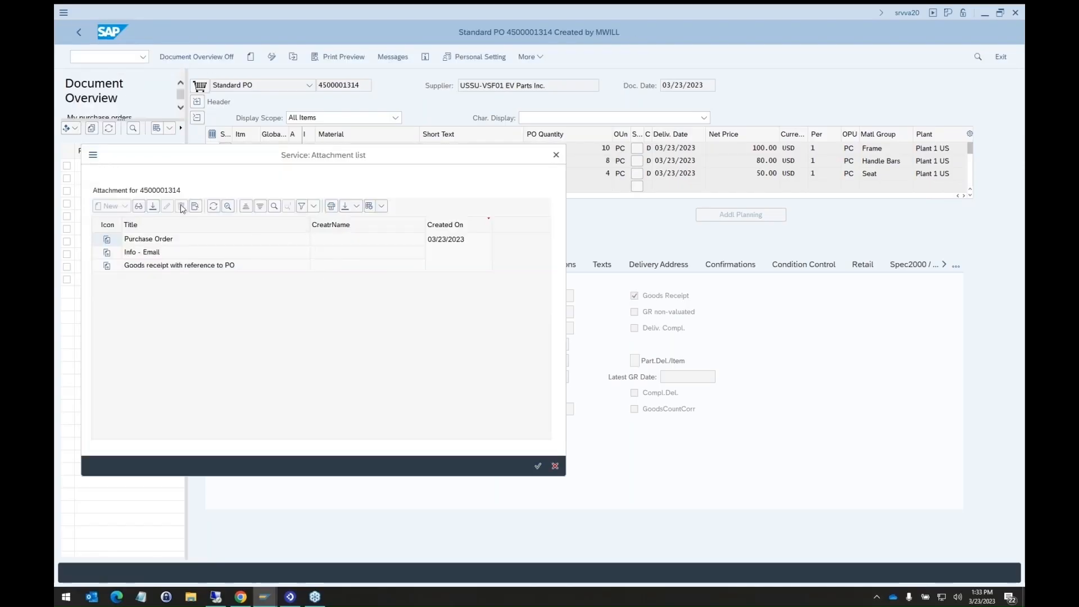
Go through the purchase order's attachments and open Goods receipt with reference to PO to view the packing slip
click(161, 239)
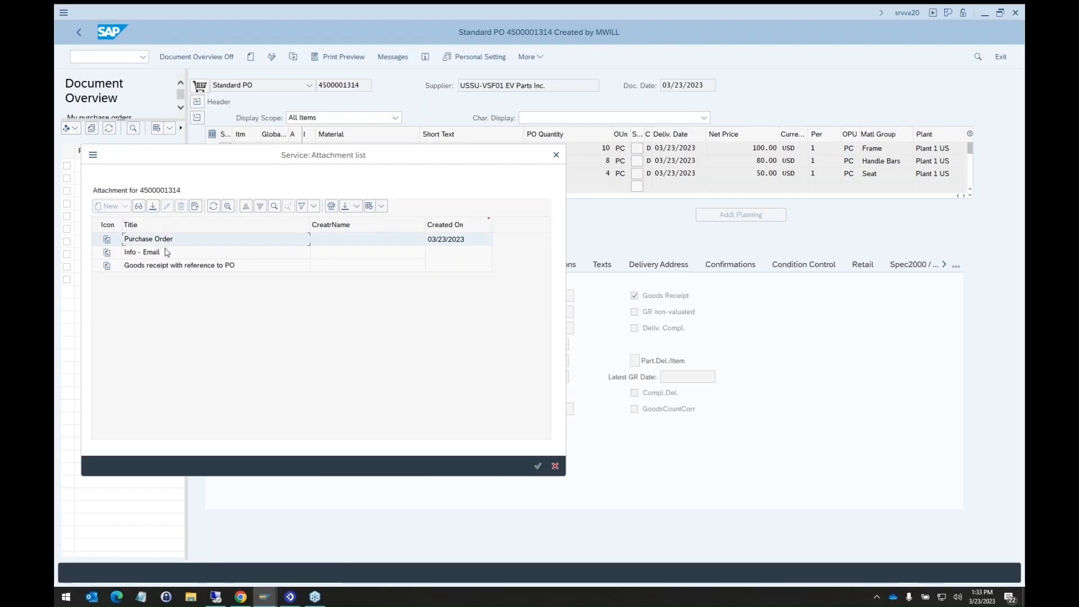
click(167, 253)
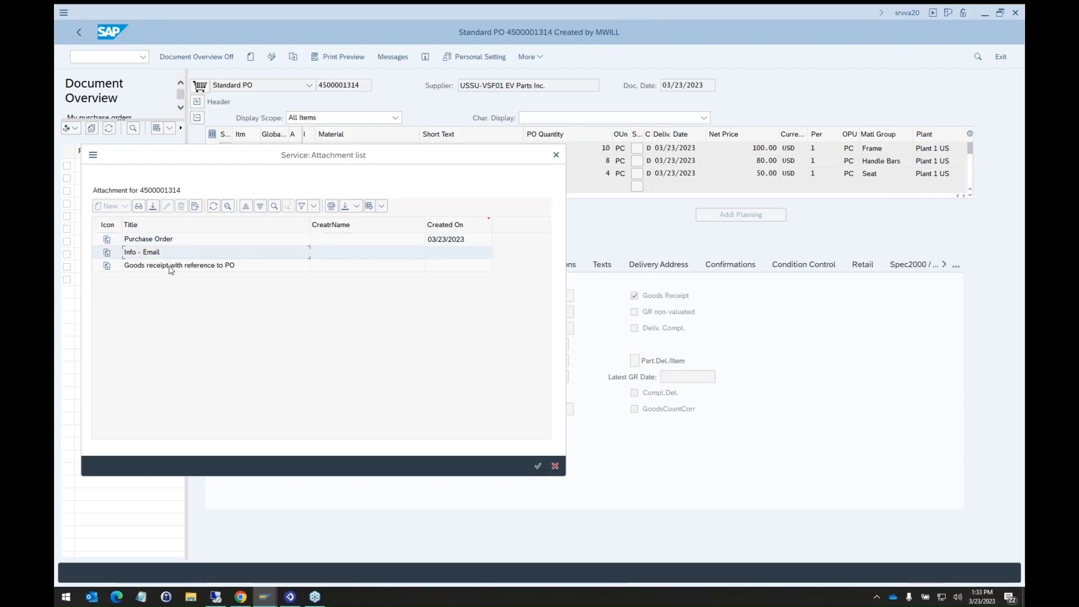
click(171, 266)
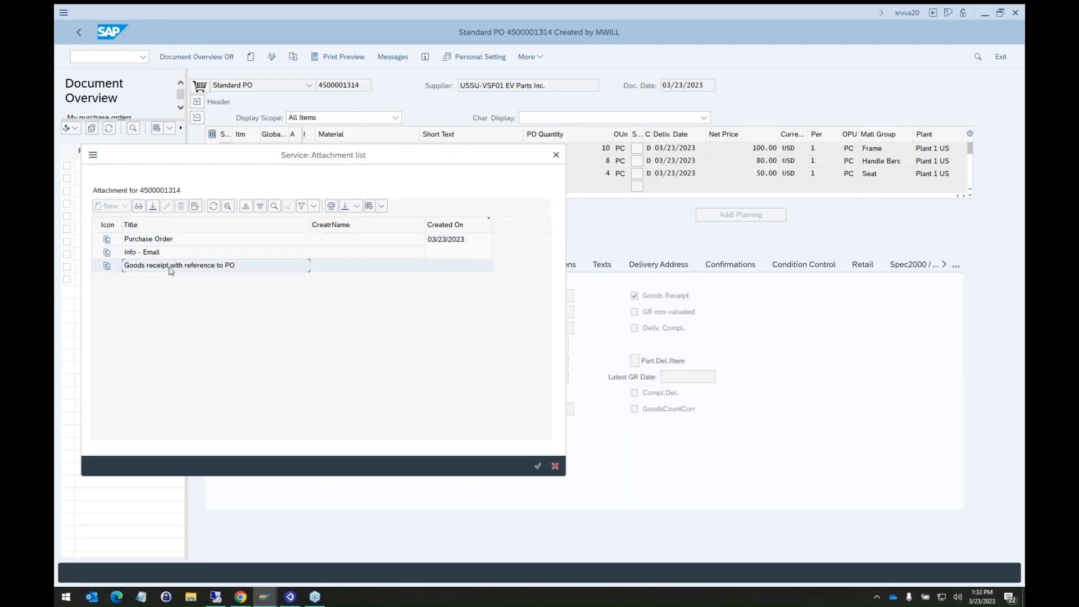
double_click(204, 270)
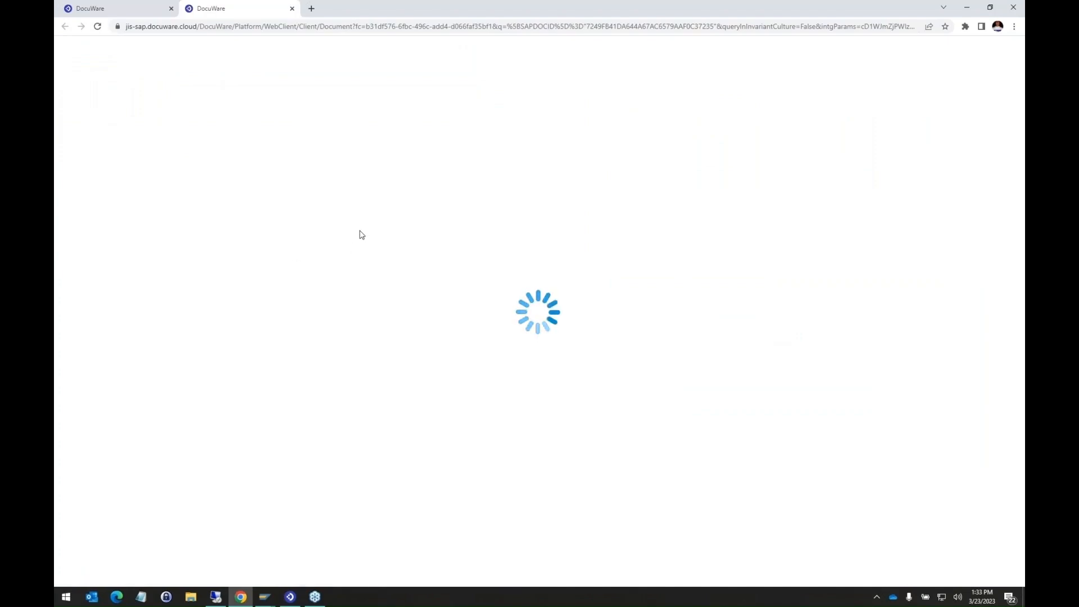
scroll(485, 279, down, 3)
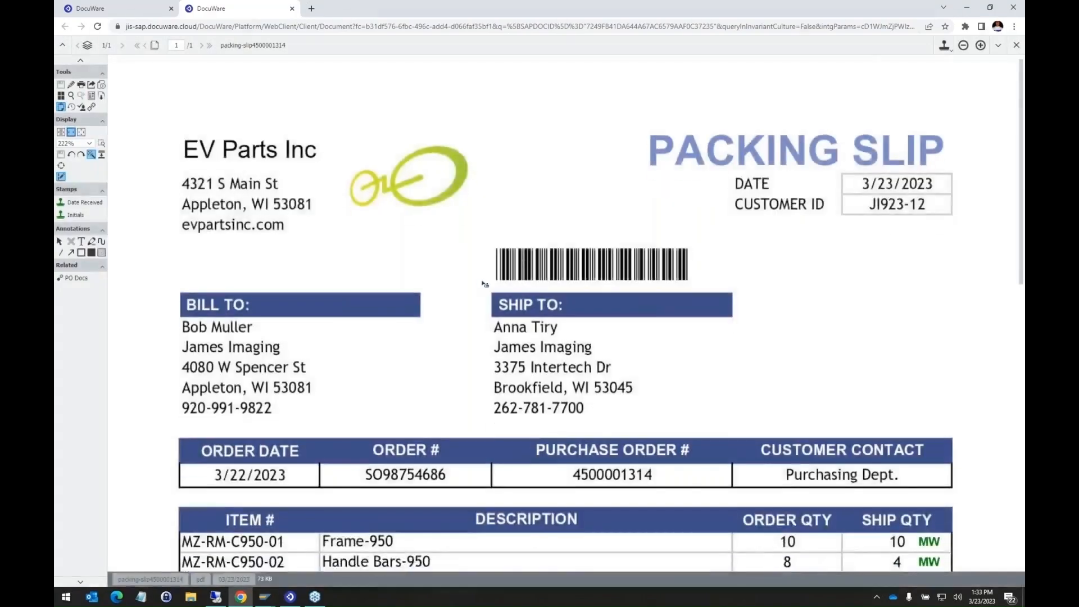
Close the packing slip's browser tab and open the Purchase Order packing slip record from the SAP HANA search results
click(292, 8)
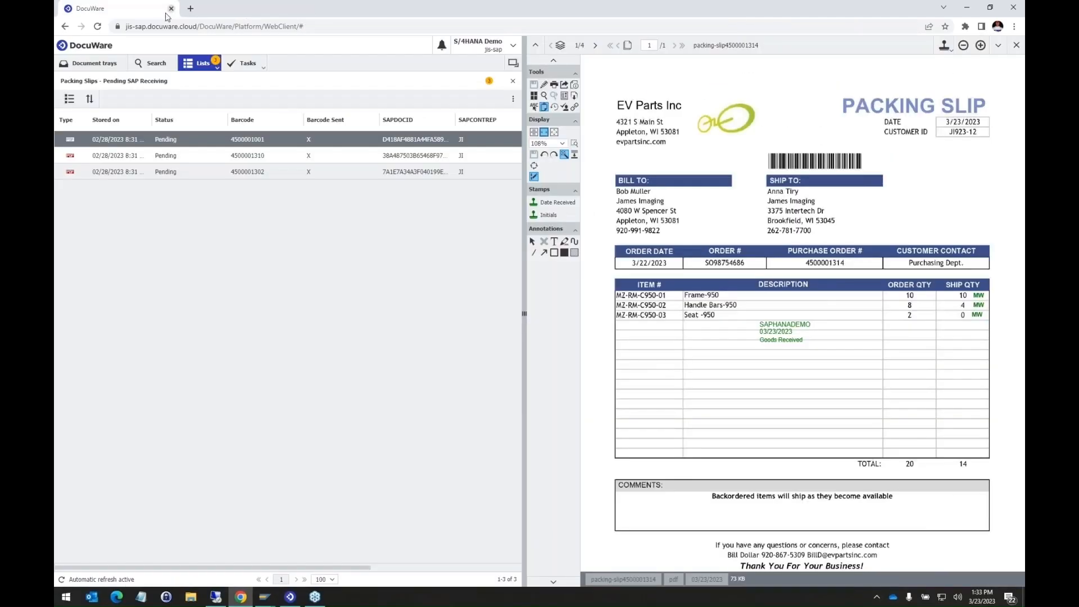
click(153, 64)
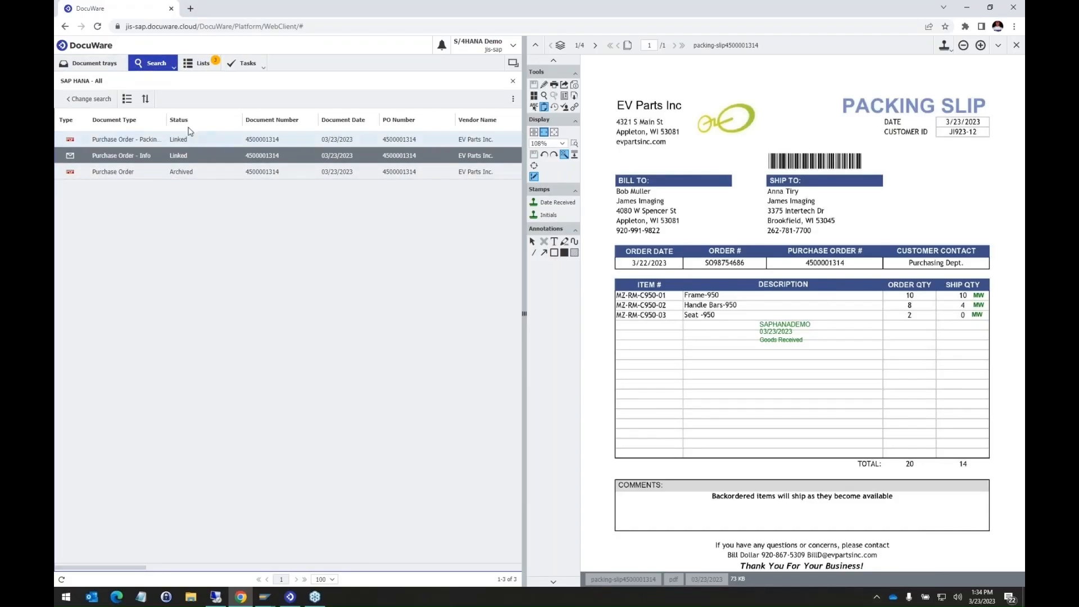
click(167, 141)
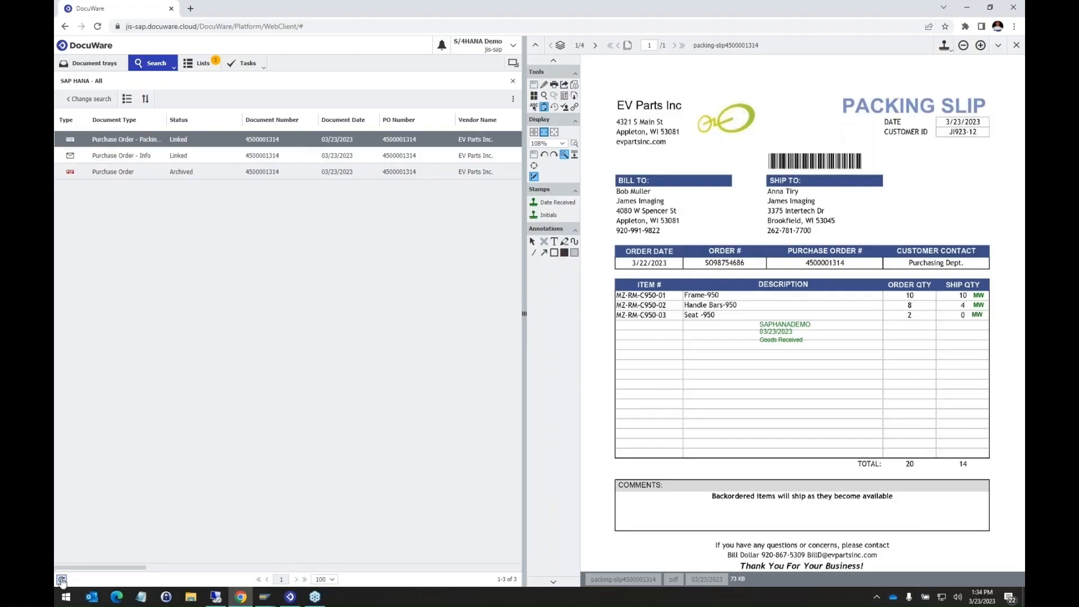
mouse_move(87, 572)
mouse_down()
mouse_move(169, 574)
mouse_move(79, 570)
mouse_up()
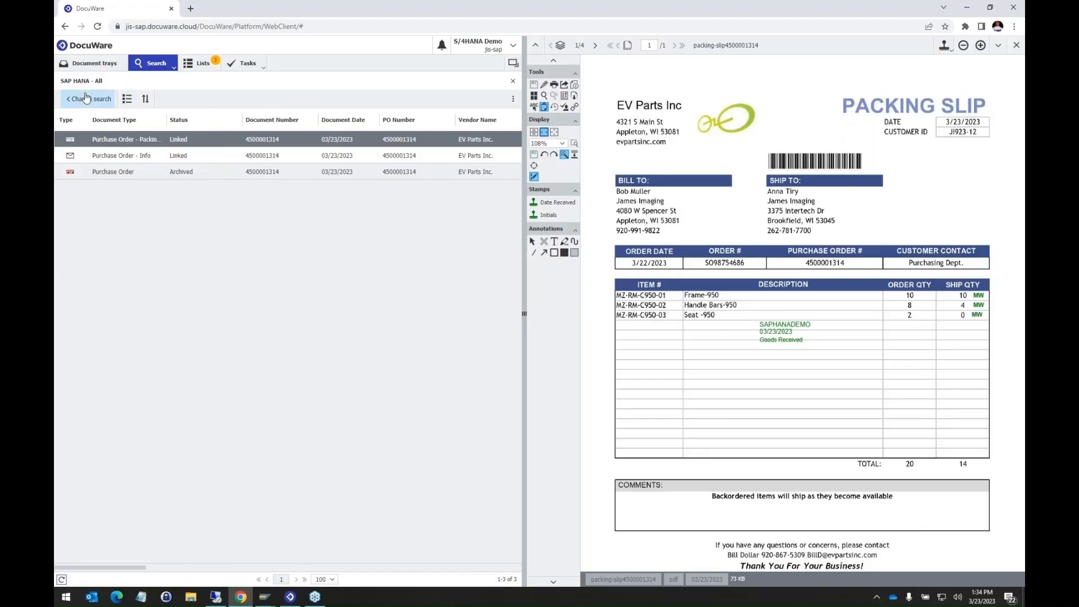
double_click(109, 139)
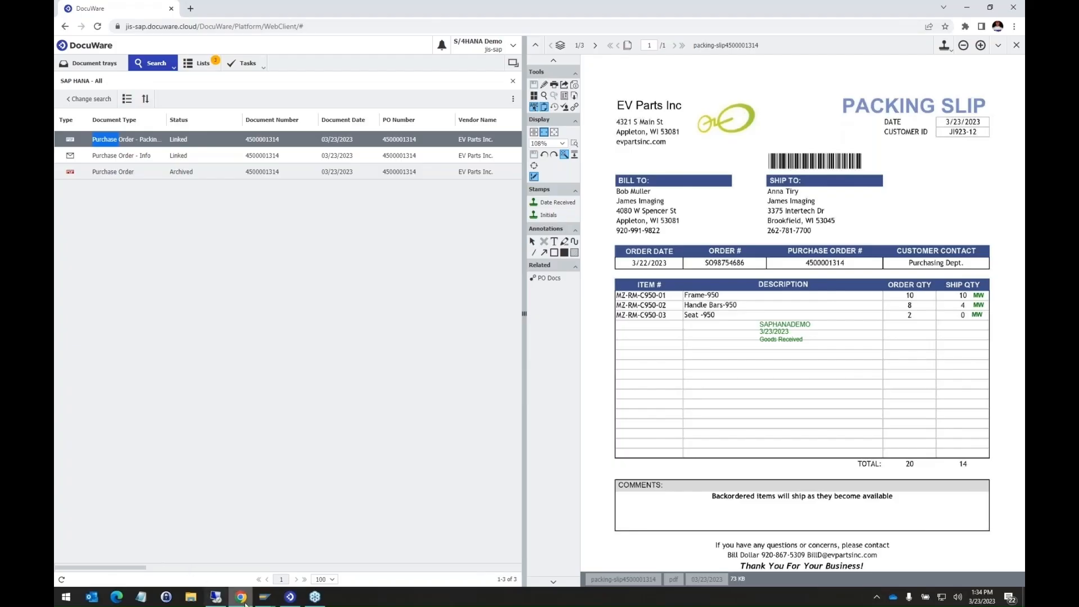
Switch to SAP's Display Material Document window, close its attachment list, and return to DocuWare
click(263, 604)
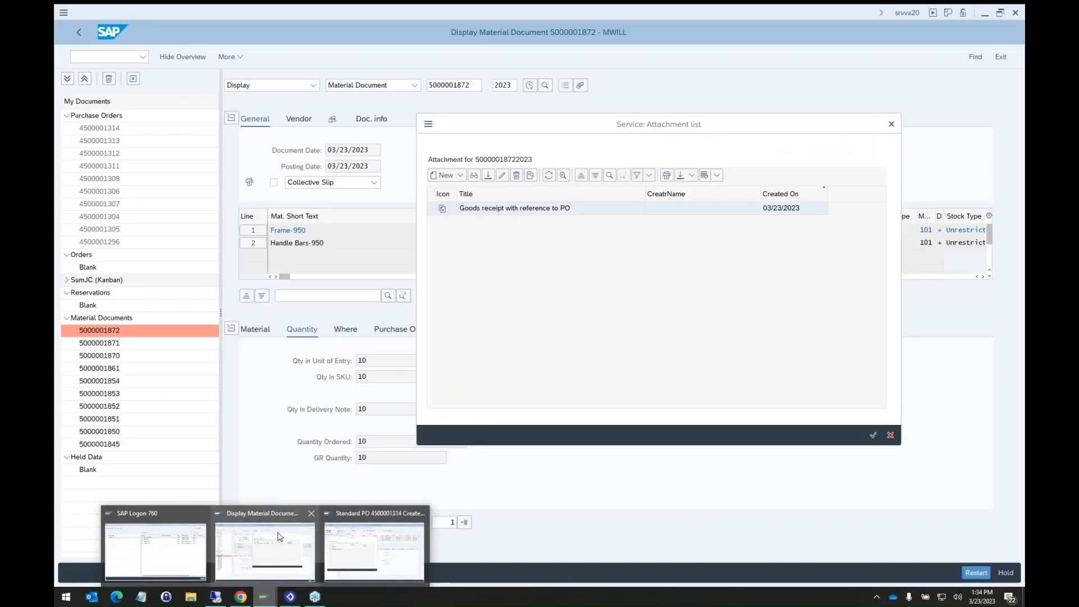
click(281, 539)
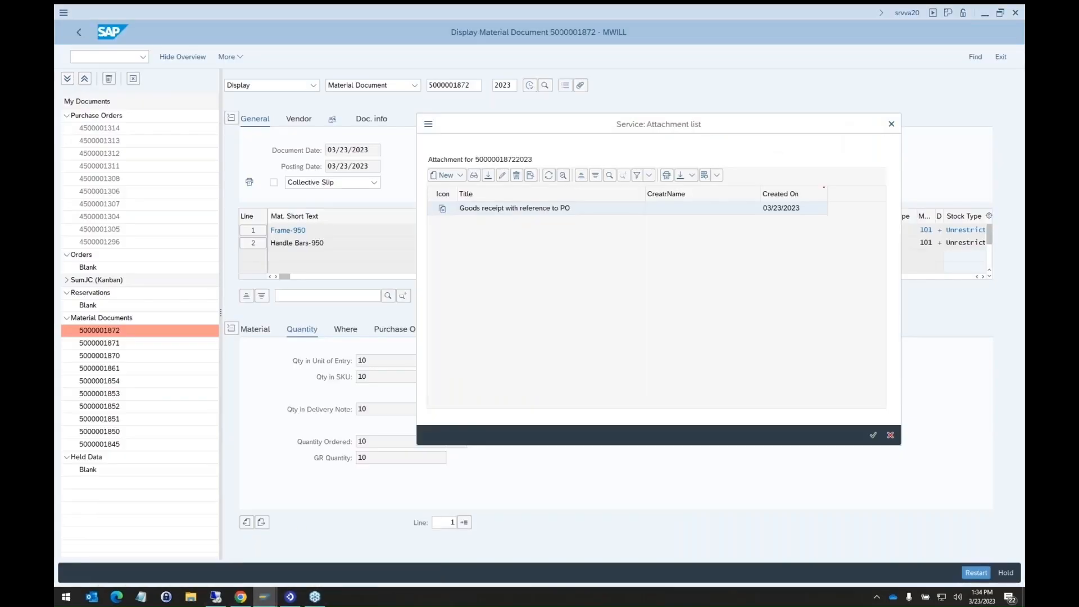
click(892, 125)
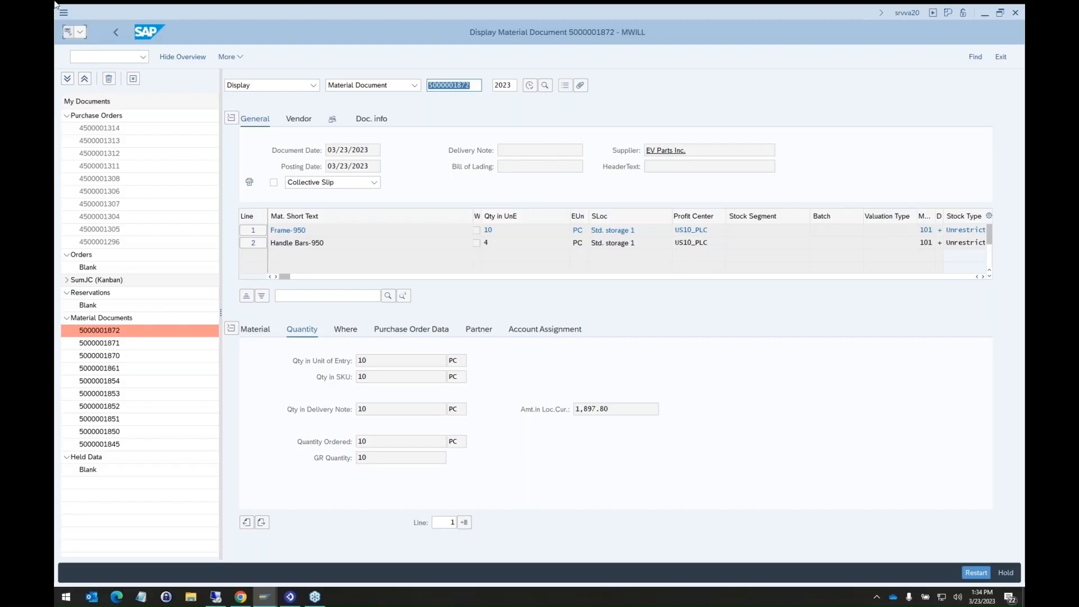
drag(344, 23, 54, 114)
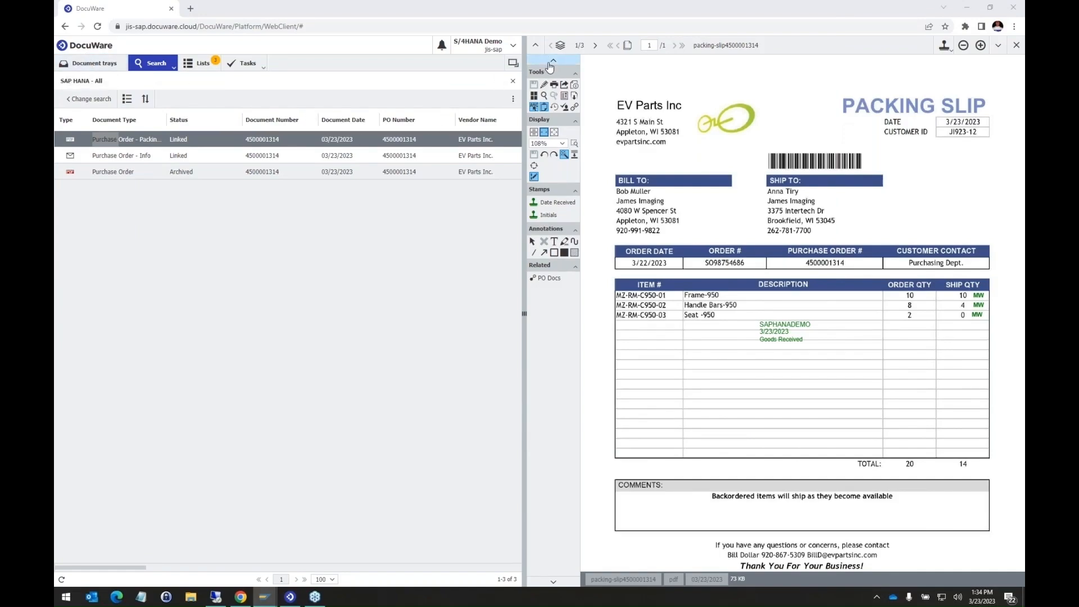
Collapse the viewer's tools and open the store form for the SAP PO Invoices tray document using the PO Invoice dialog
click(552, 62)
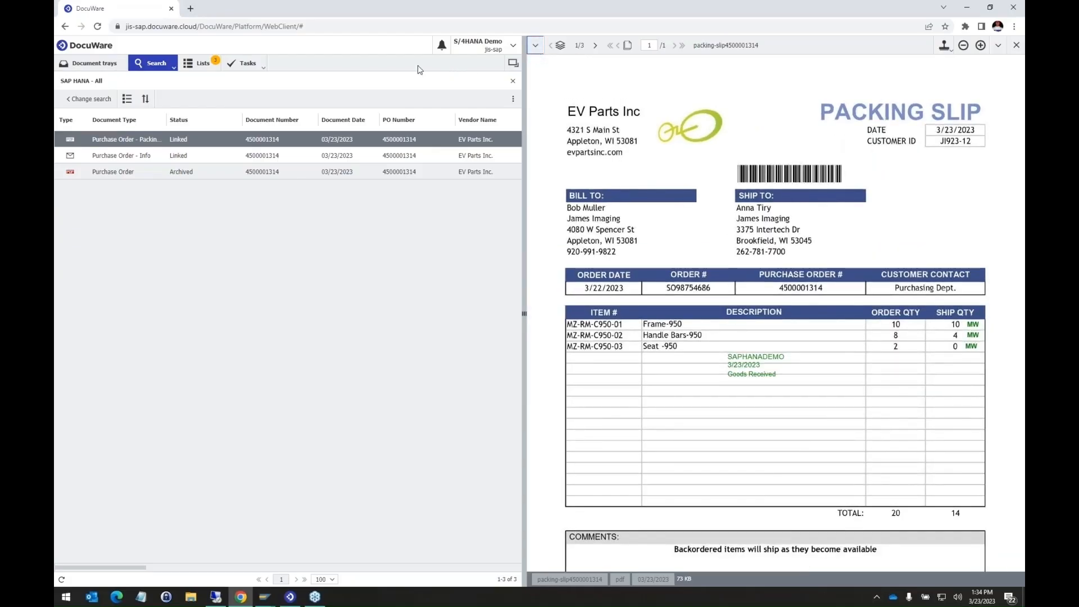
click(112, 65)
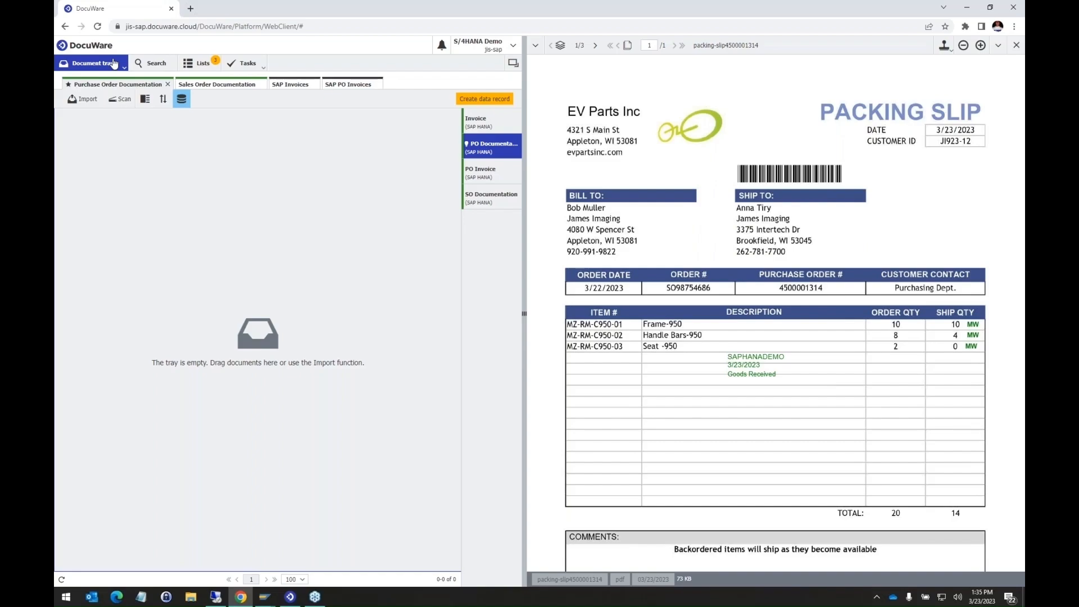
click(346, 88)
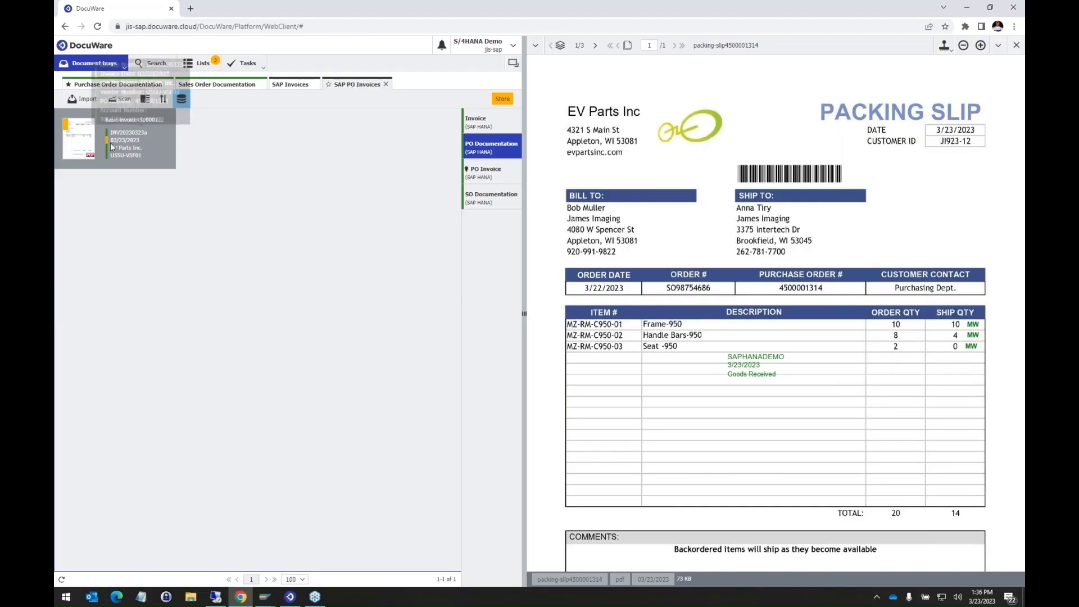
drag(111, 148, 482, 178)
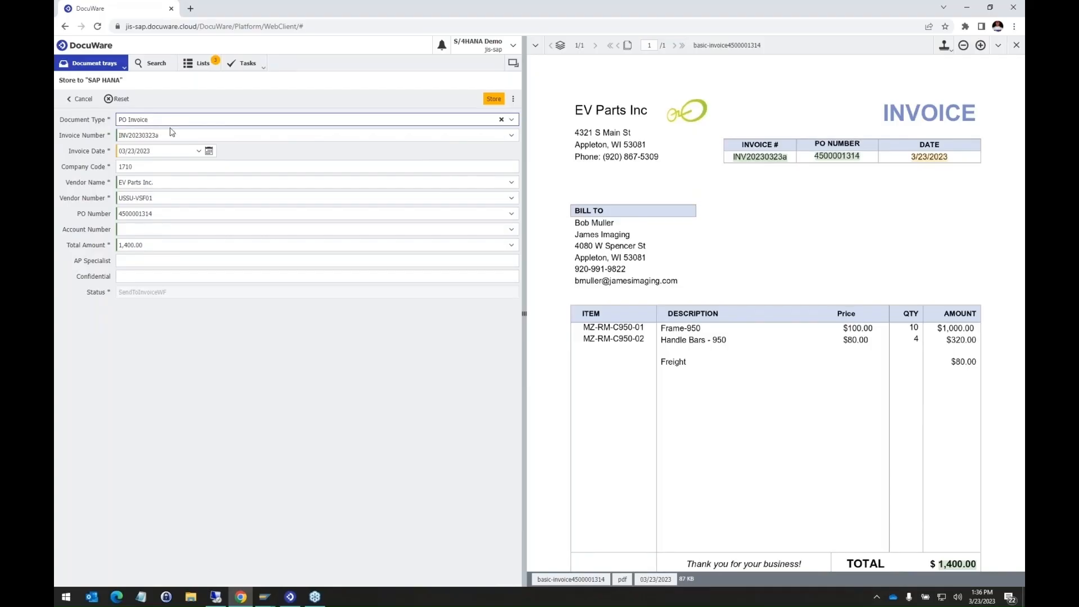
Check the invoice number, vendor number and PO number index entries, and store the invoice in the SAP HANA file cabinet
click(155, 135)
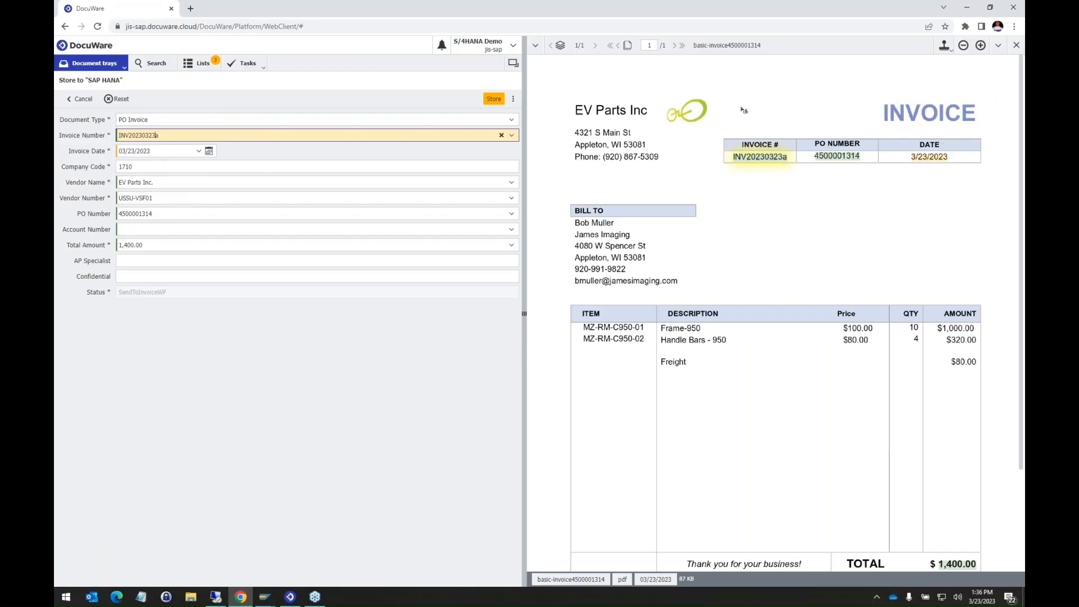
click(188, 198)
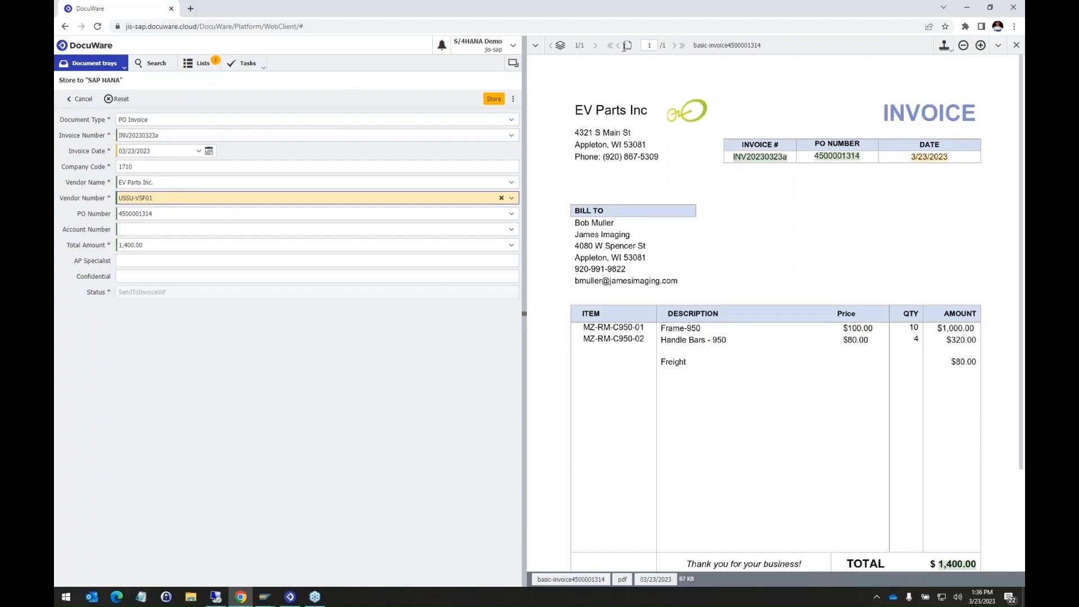
drag(164, 197, 103, 201)
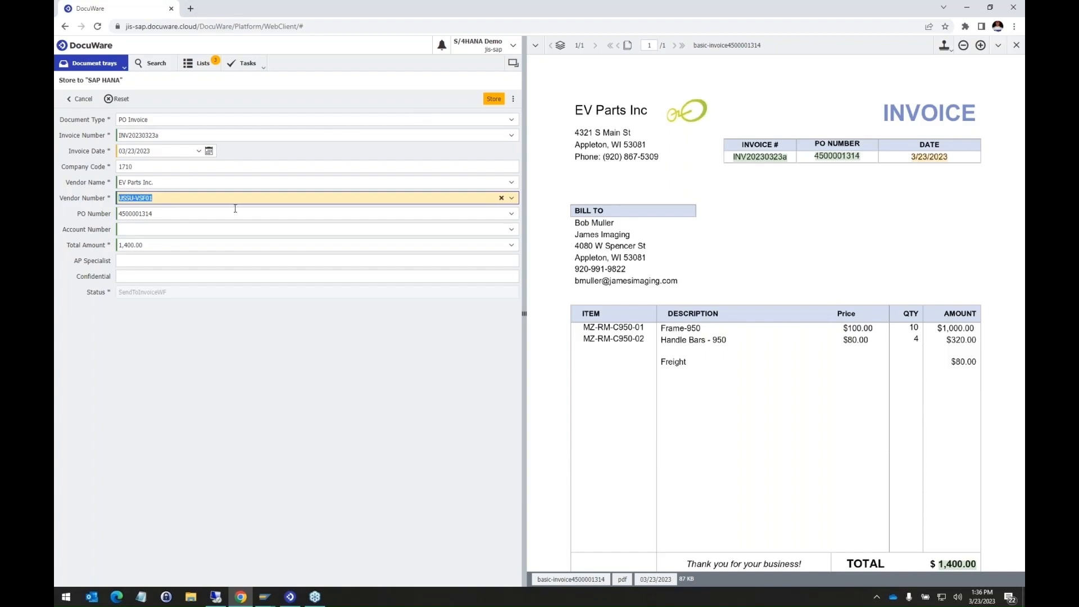
key(Tab)
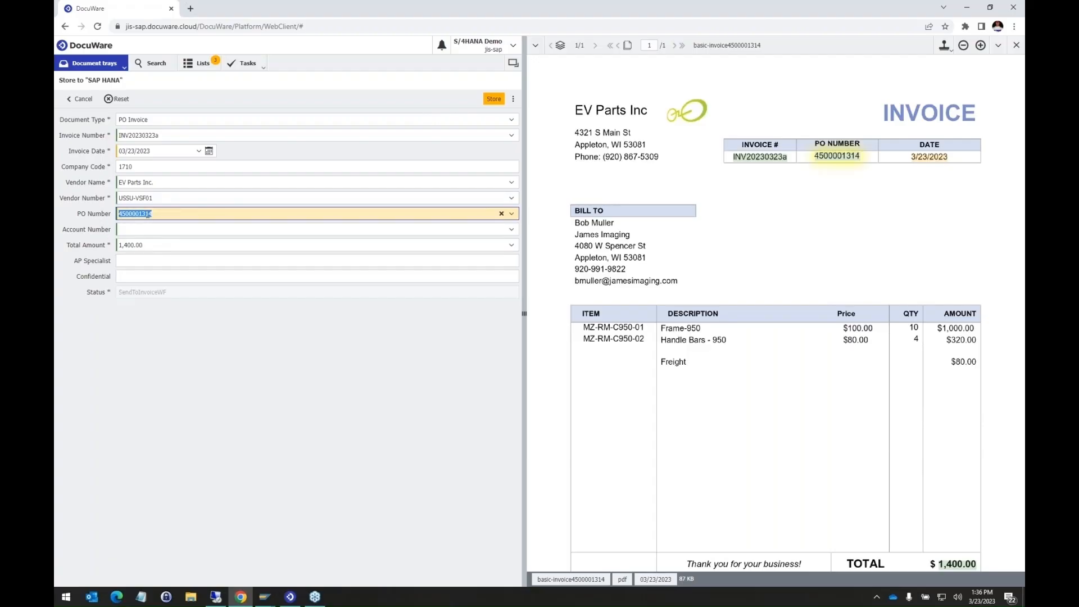
click(494, 100)
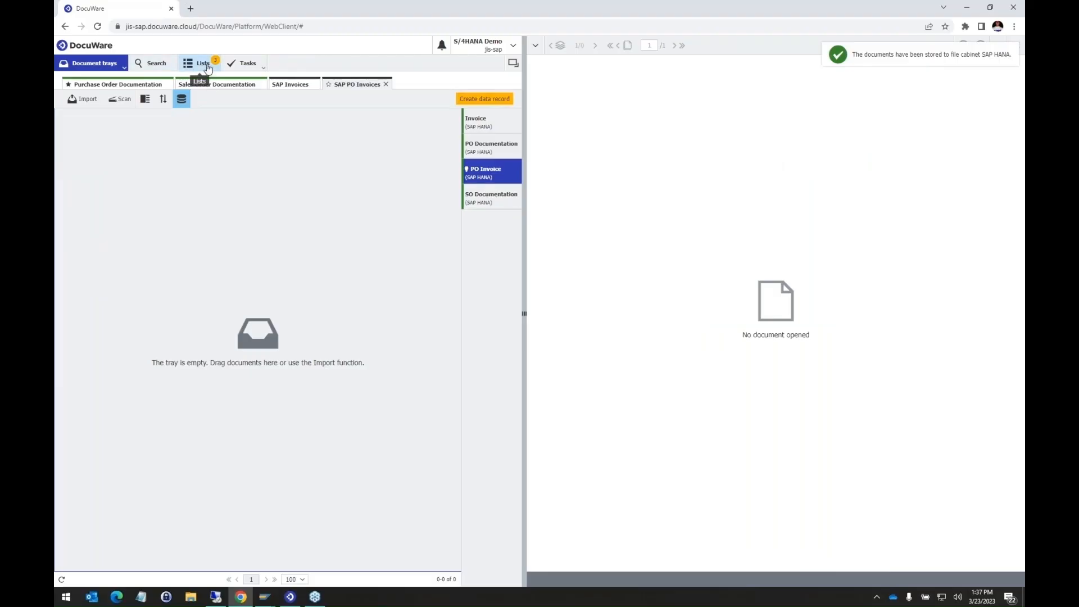
Review the invoice workflow lists, opening and closing 3.0 Exp Invoices Waiting Approval, and show the overview of lists again
click(207, 68)
click(214, 67)
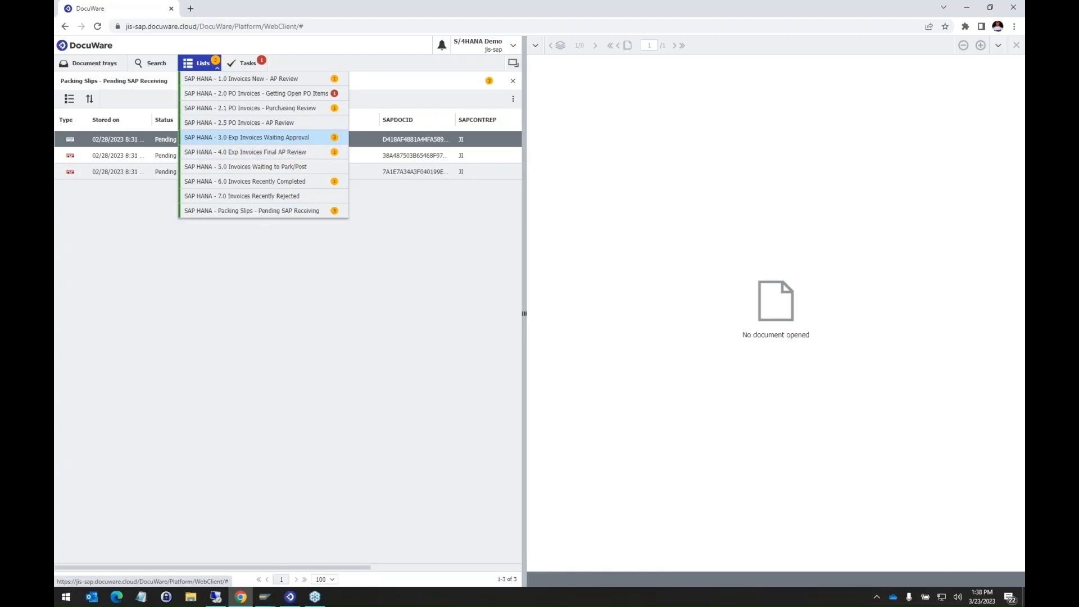
click(253, 137)
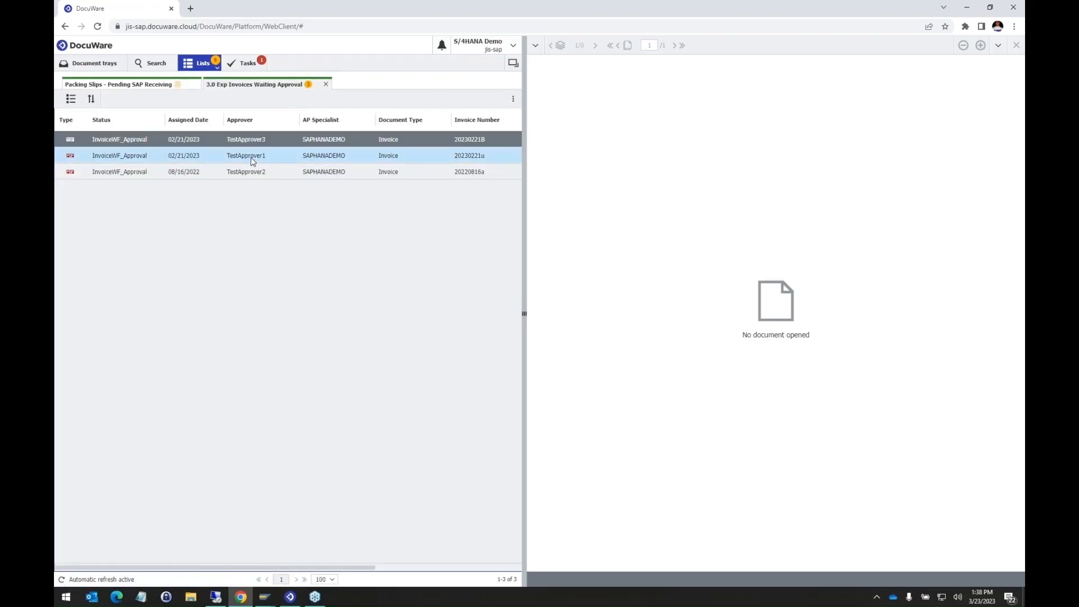
click(326, 84)
click(202, 63)
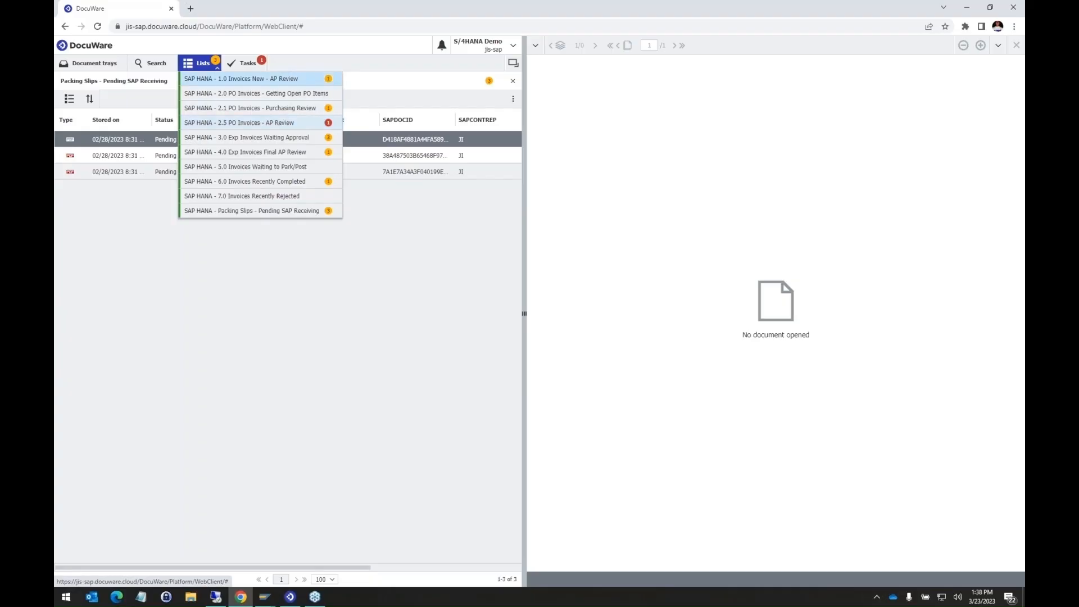
Open the new invoice's task in PO Invoice WF and widen the task area to show more PO item columns
click(240, 65)
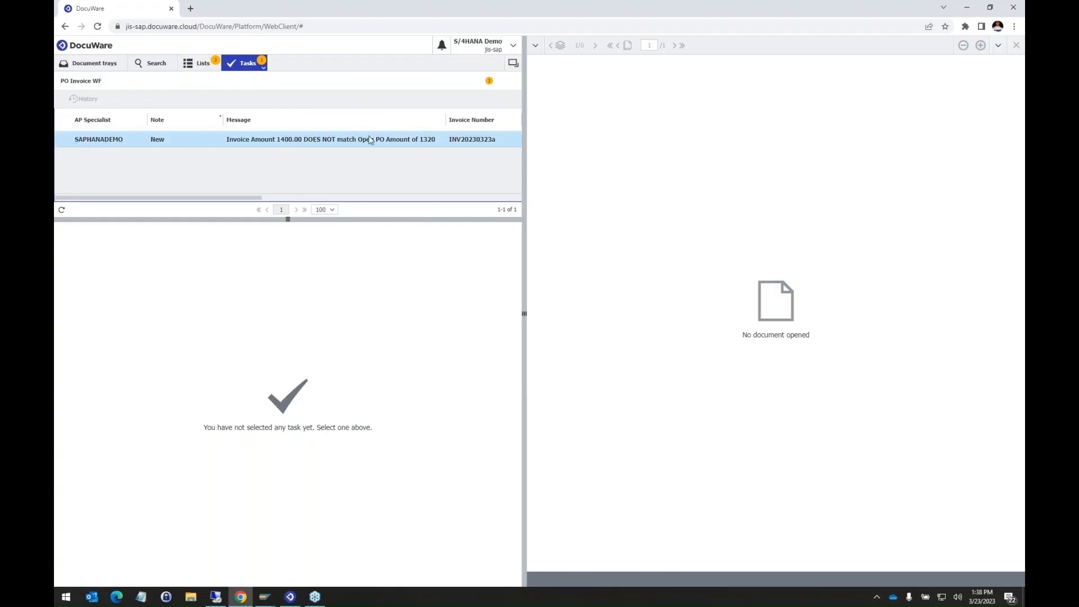
click(212, 142)
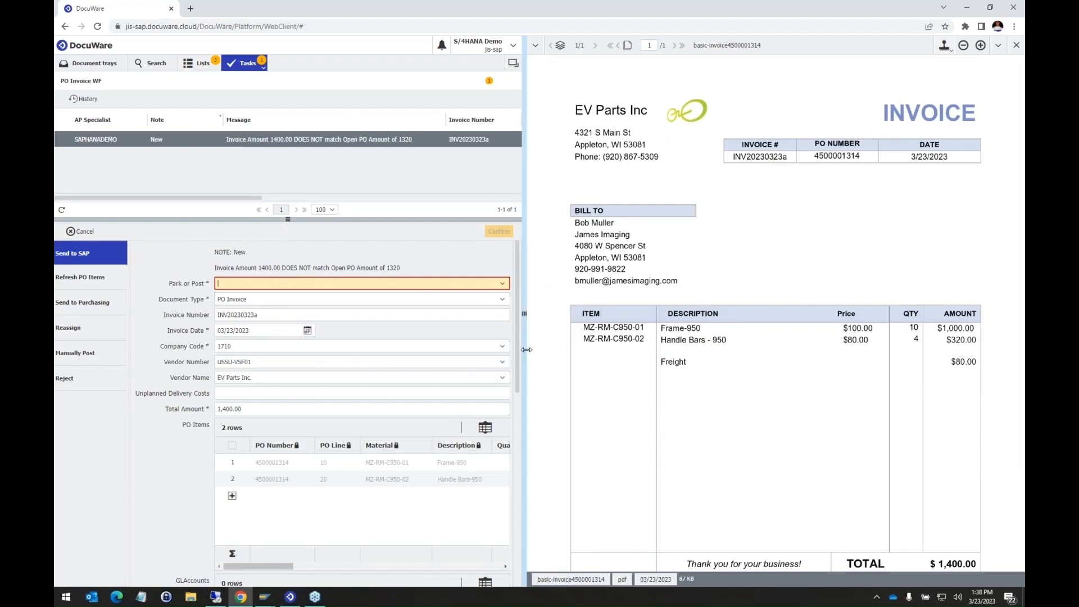
drag(524, 350, 669, 339)
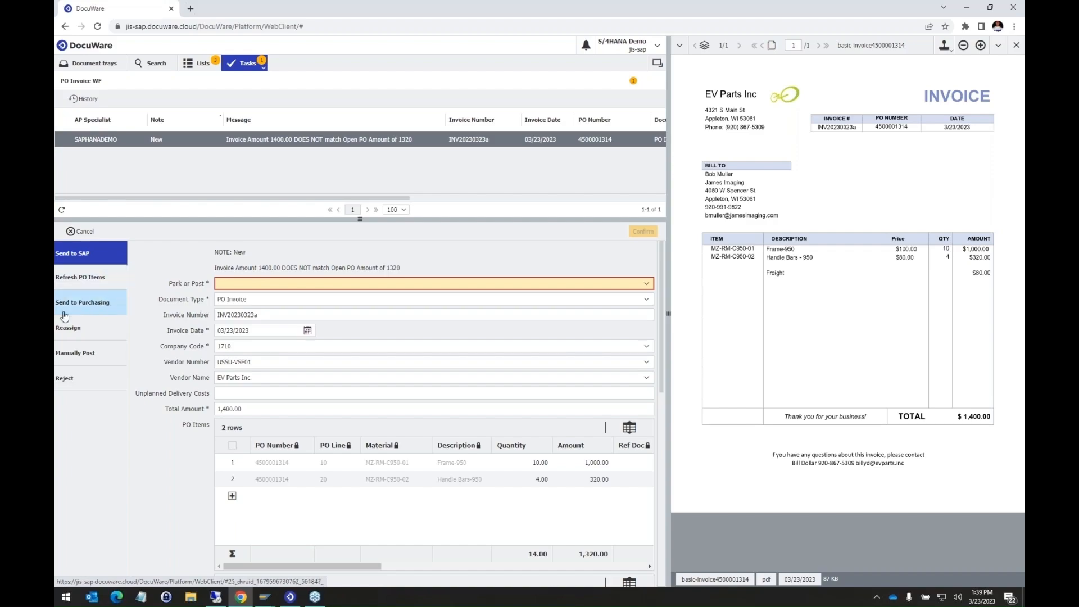
Show the Send to Purchasing and Reassign options of the invoice task, and return to Send to SAP
click(94, 305)
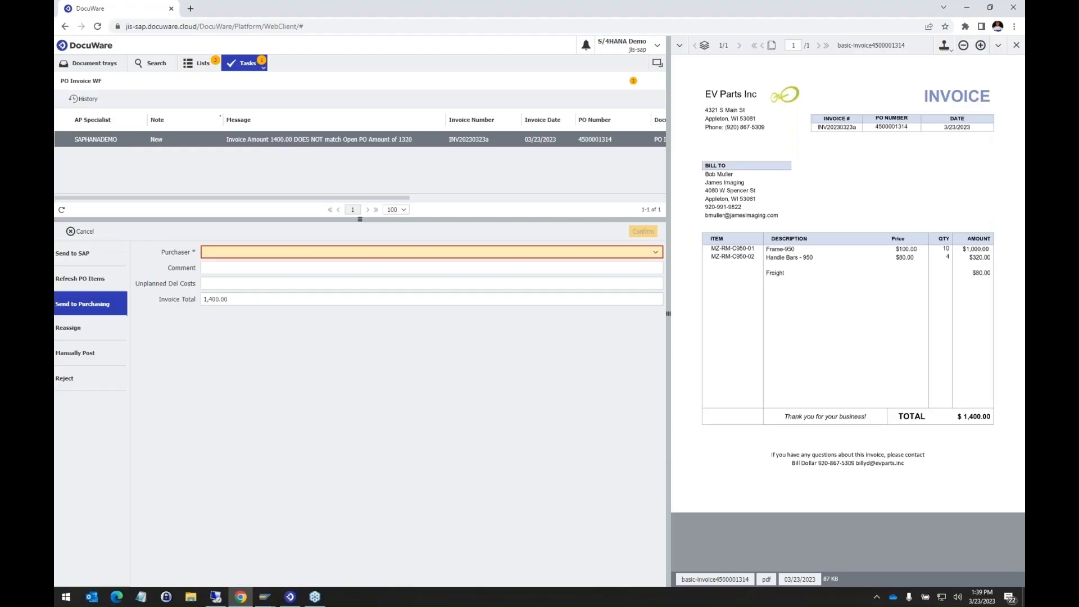
click(113, 328)
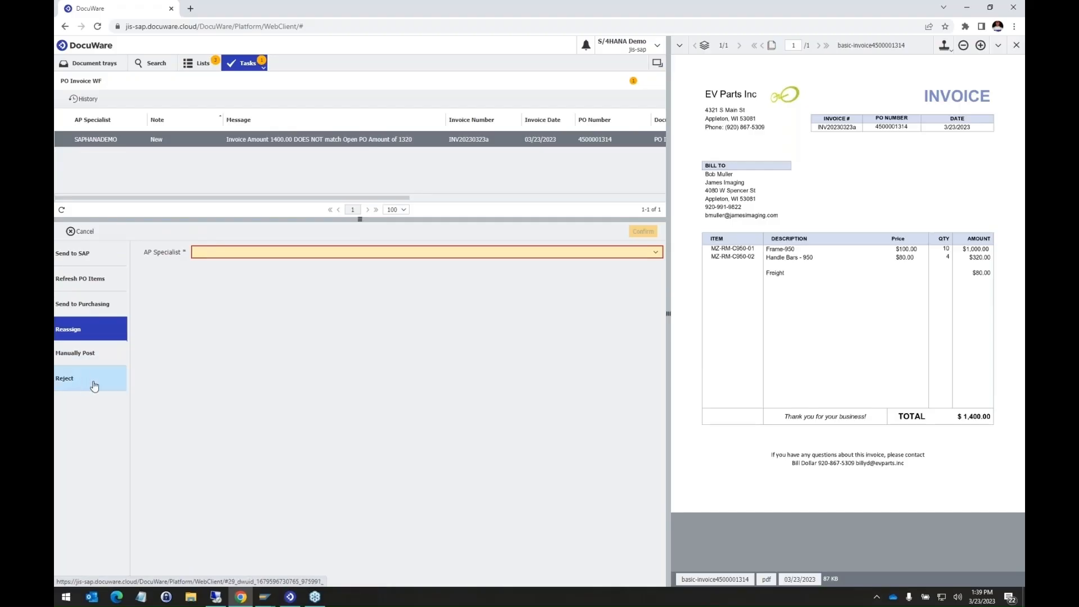
click(84, 262)
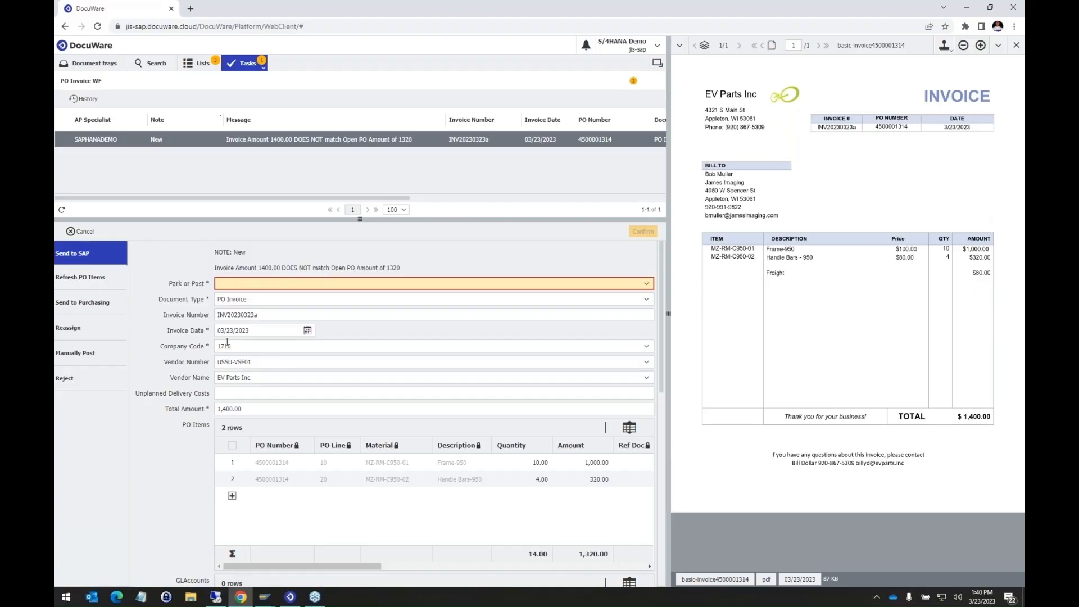
Examine the Send to SAP form's header fields, PO Items, GLAccounts and All PO Items tables, and return to its beginning
scroll(262, 349, down, 2)
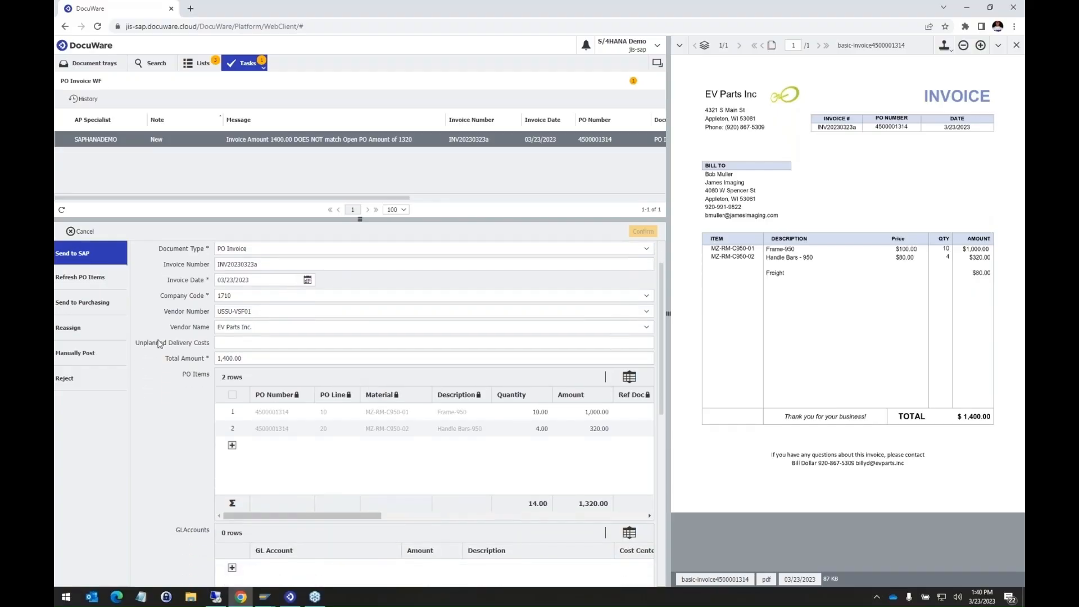
scroll(333, 324, down, 1)
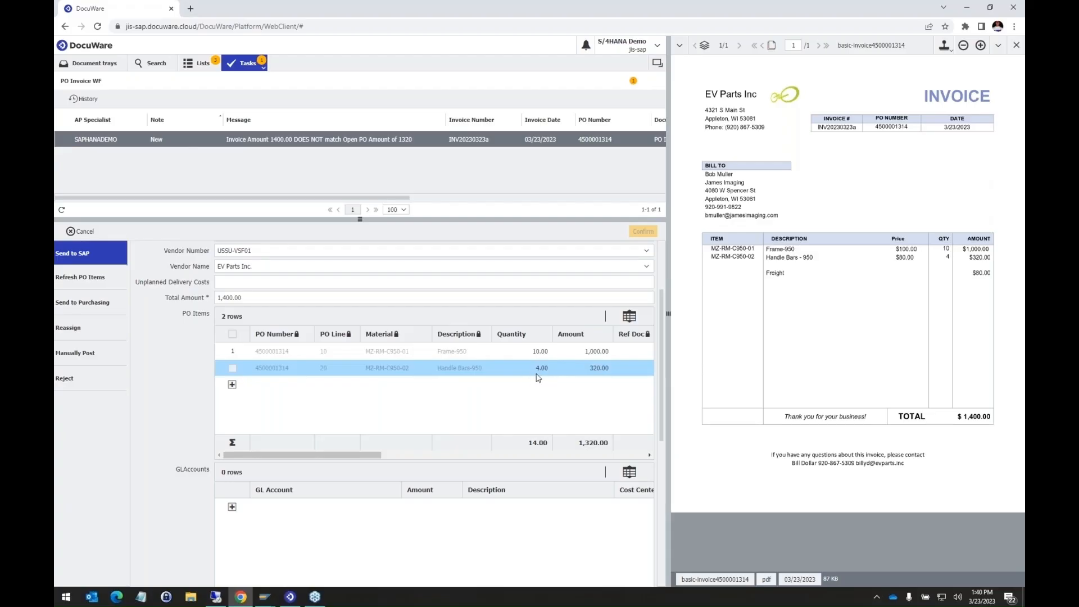
scroll(354, 414, down, 3)
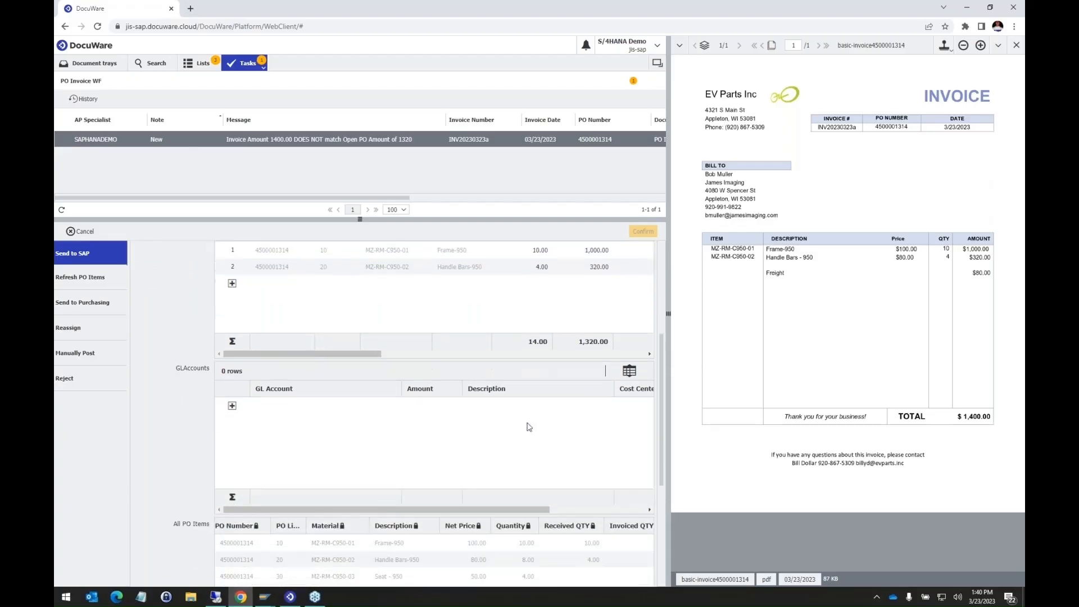
scroll(438, 394, down, 3)
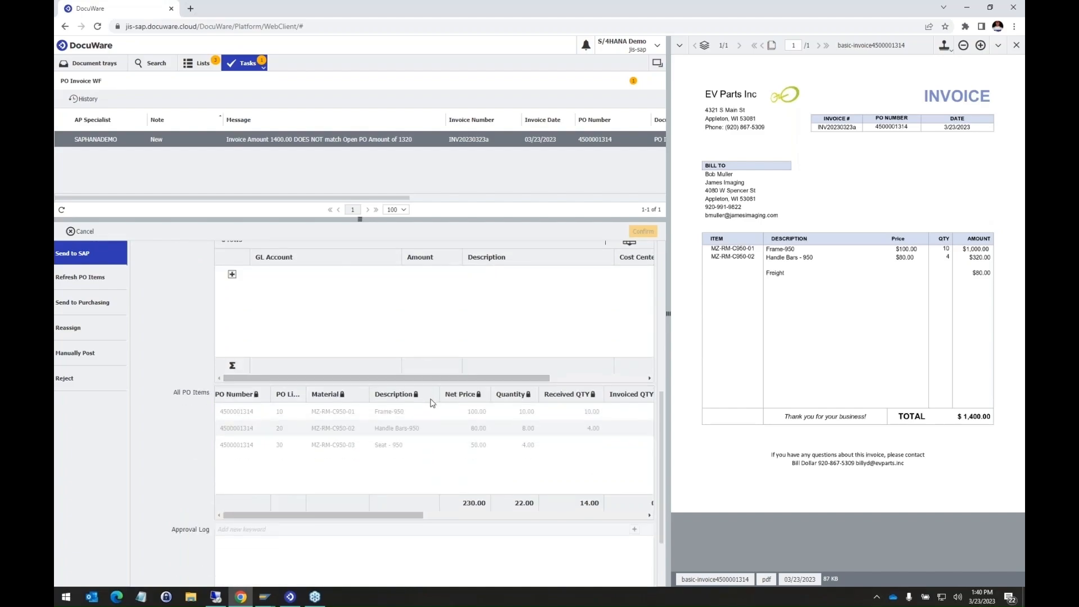
scroll(432, 403, down, 1)
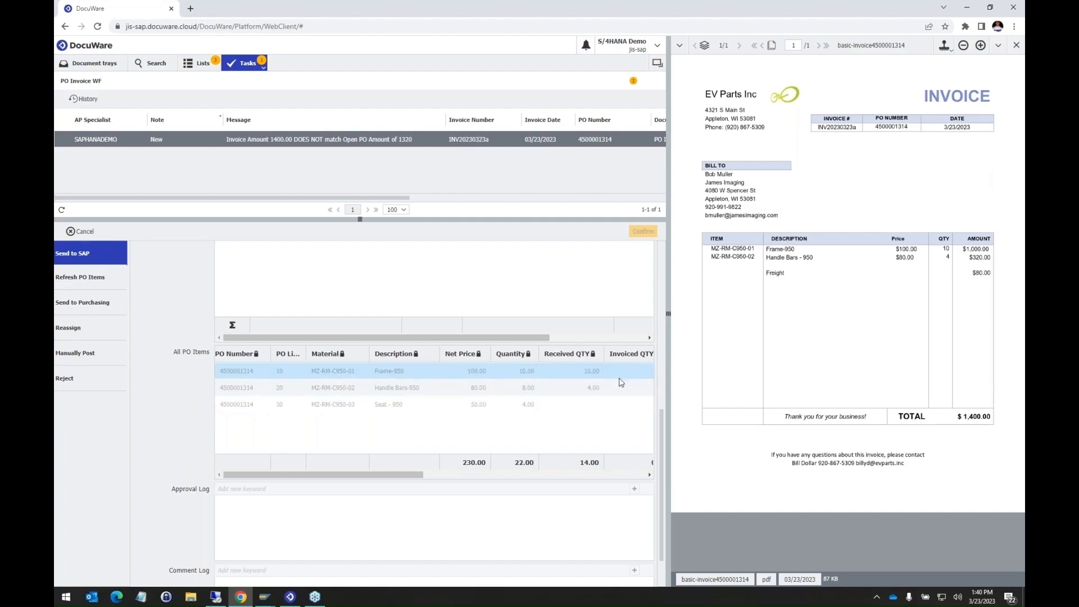
scroll(654, 370, up, 1)
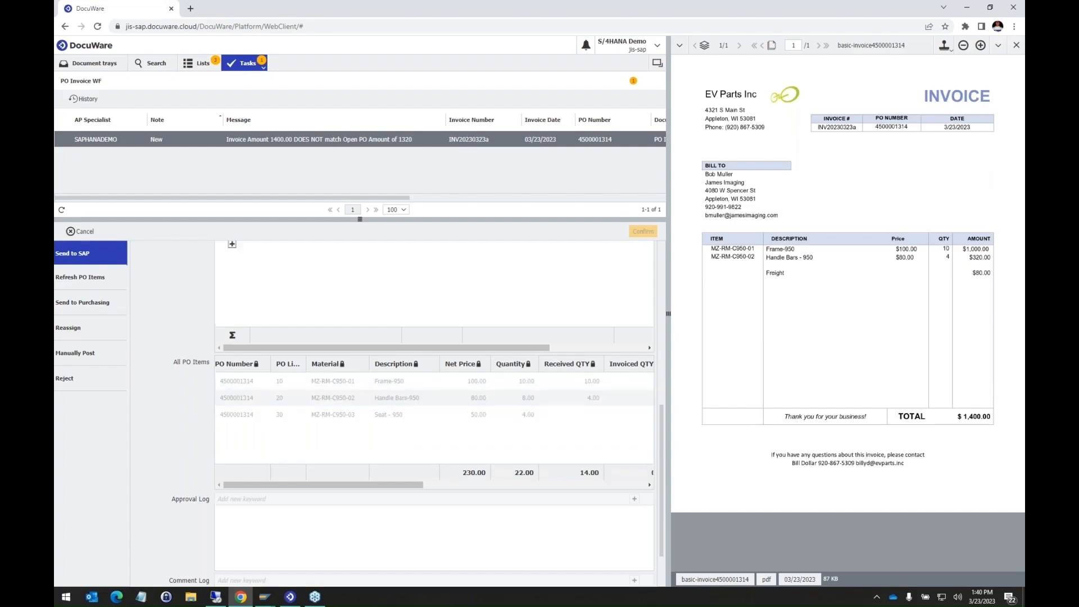
scroll(490, 393, up, 5)
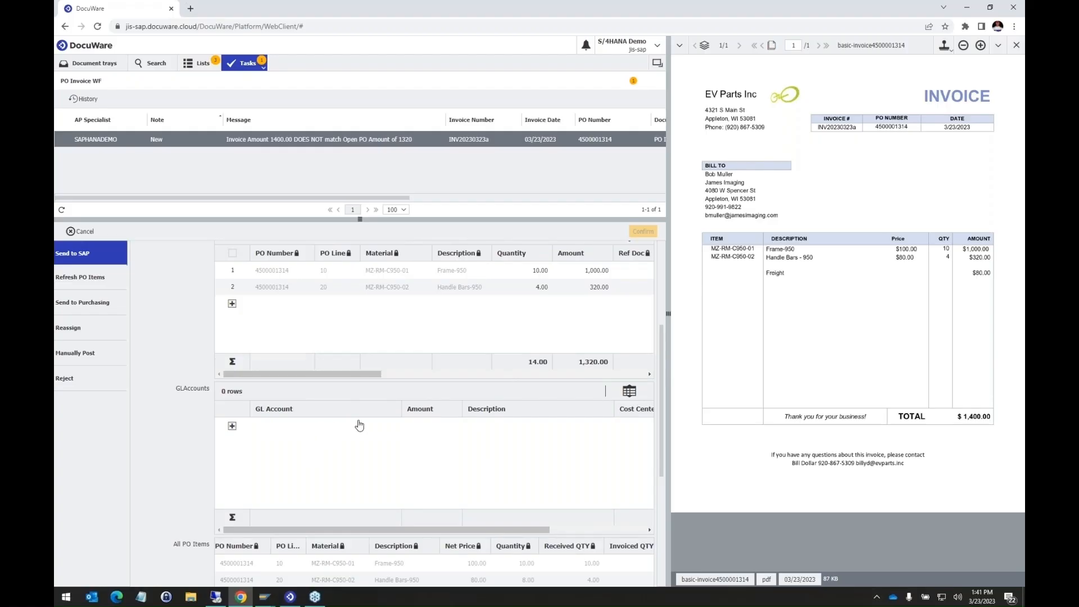
scroll(359, 427, up, 3)
scroll(371, 445, up, 3)
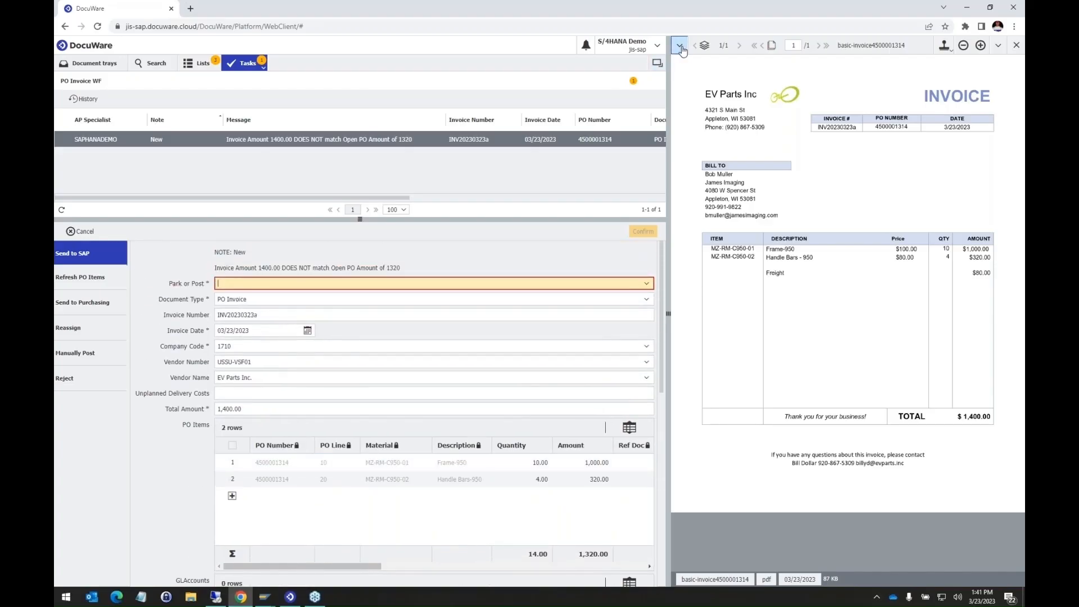
Open the invoice's related PO Docs, review the archived purchase order, info email and packing slip, and close the document list
click(680, 46)
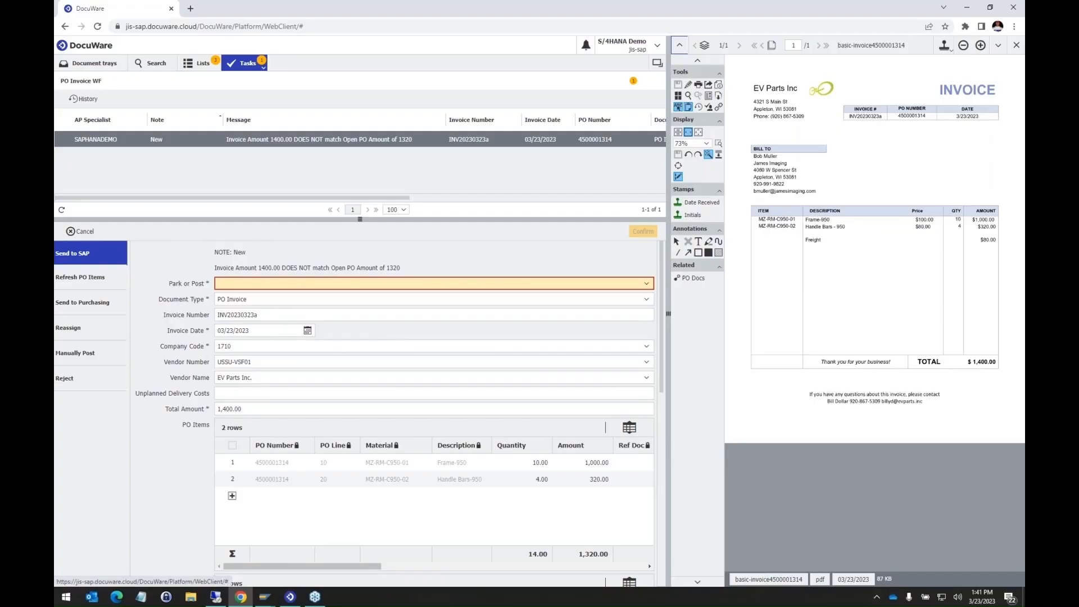
click(694, 279)
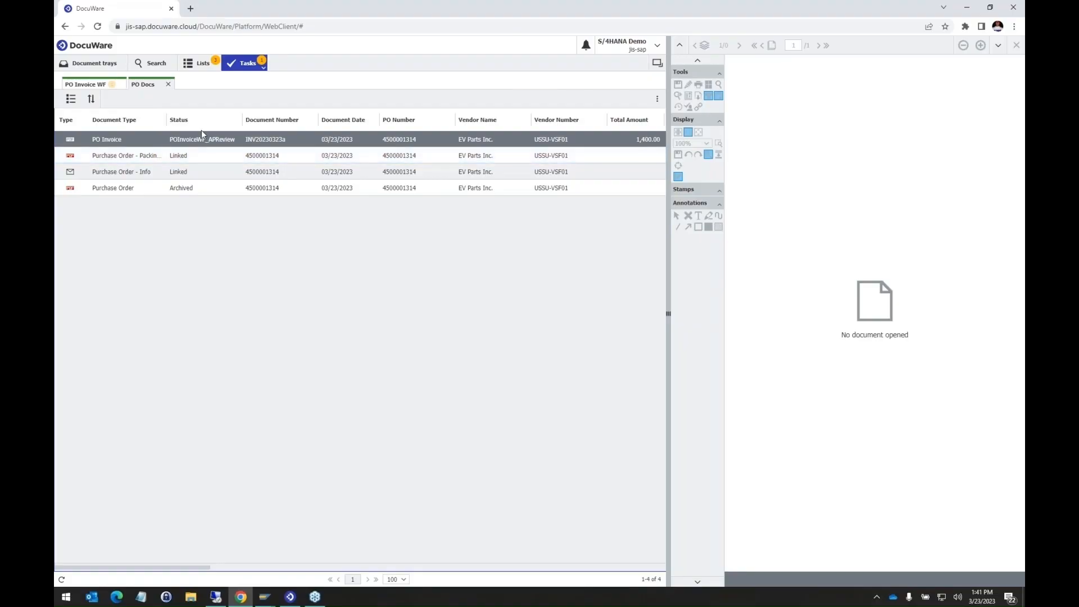
click(213, 193)
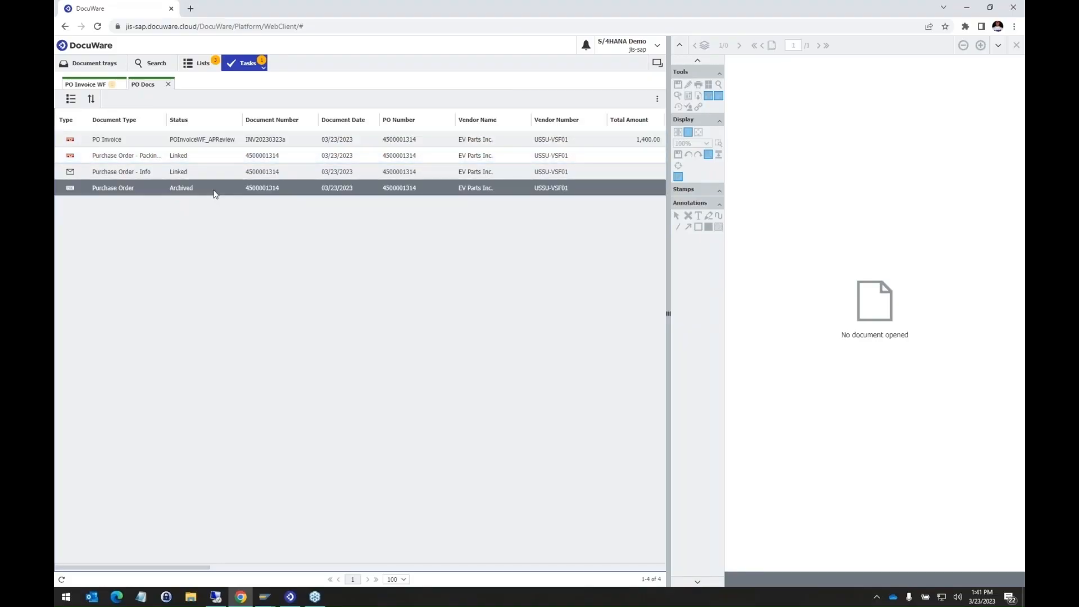
double_click(171, 186)
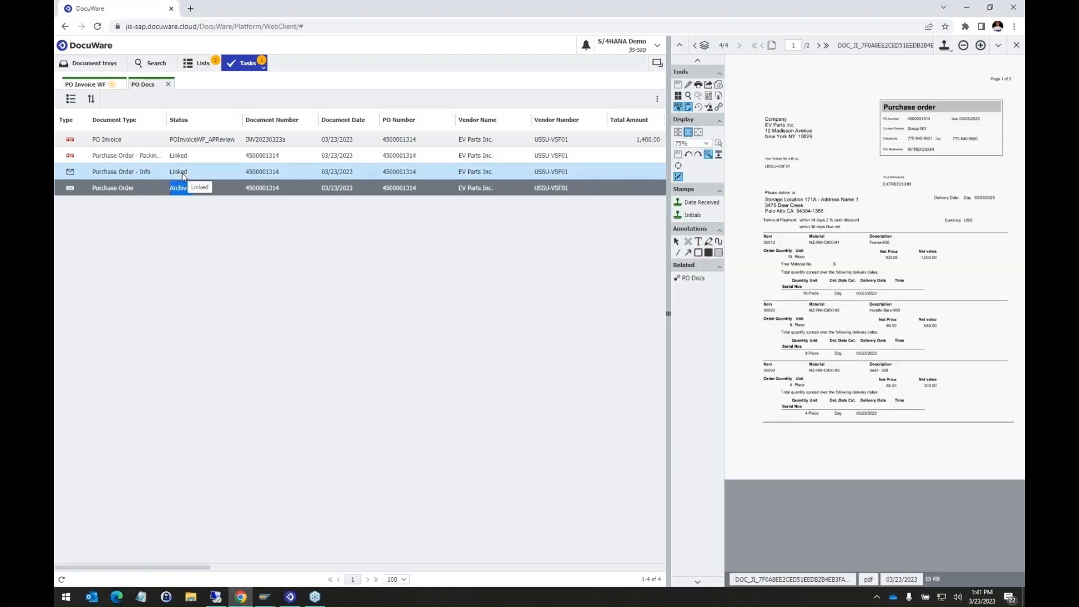
double_click(179, 172)
click(241, 160)
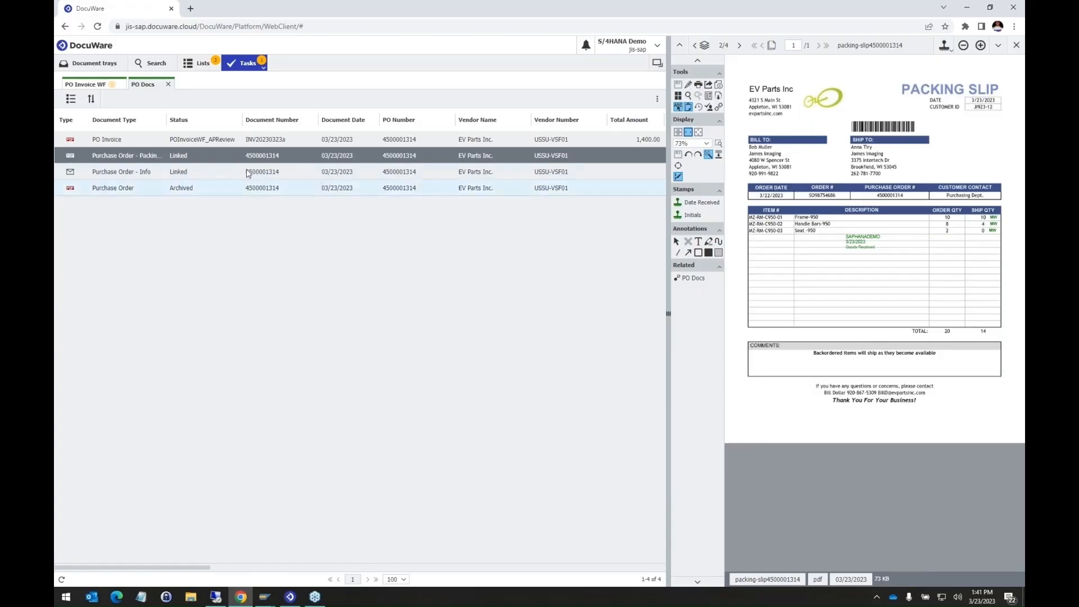
click(265, 143)
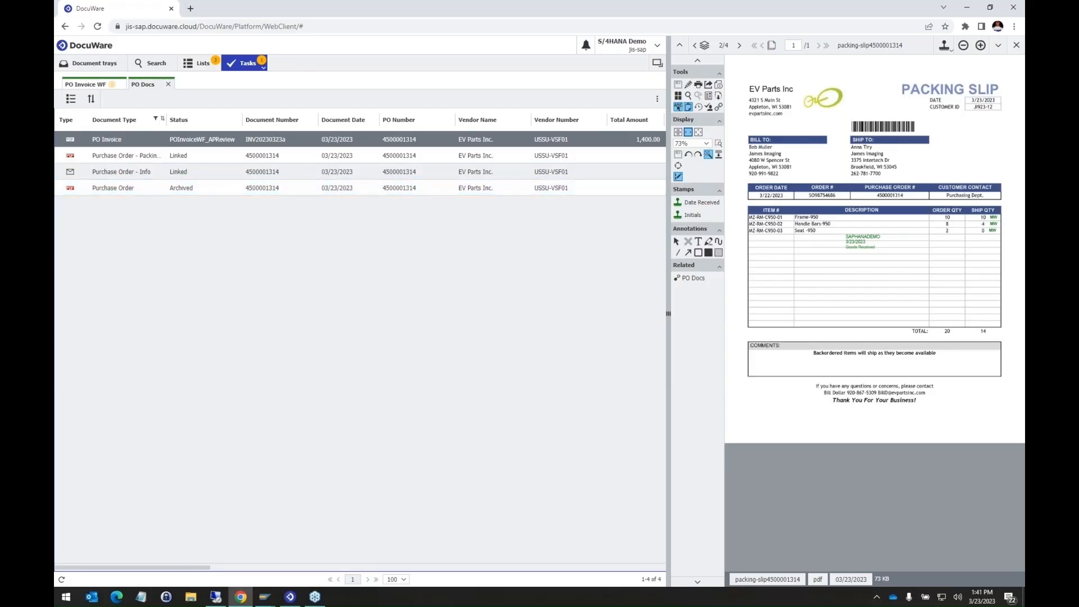
click(169, 84)
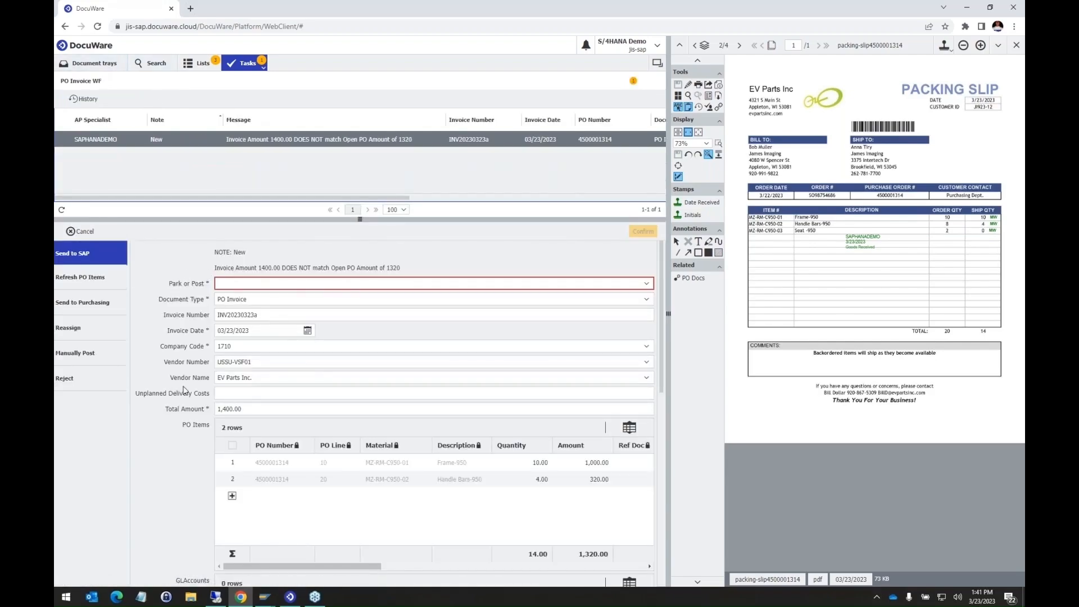
Fill Unplanned Delivery Costs with the freight amount of 80.00 picked from the displayed invoice
click(230, 395)
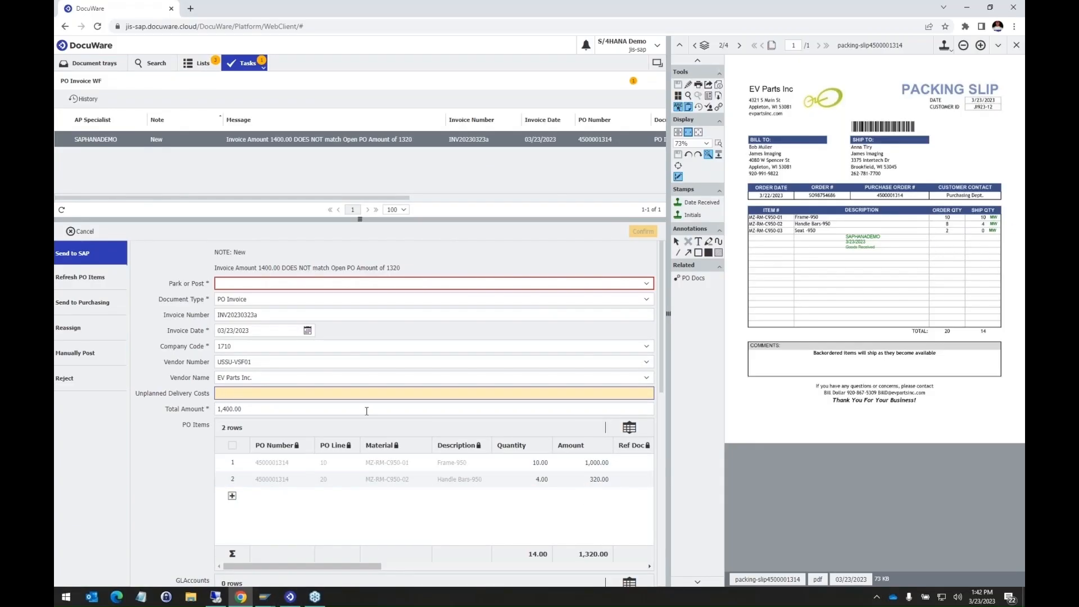
click(307, 140)
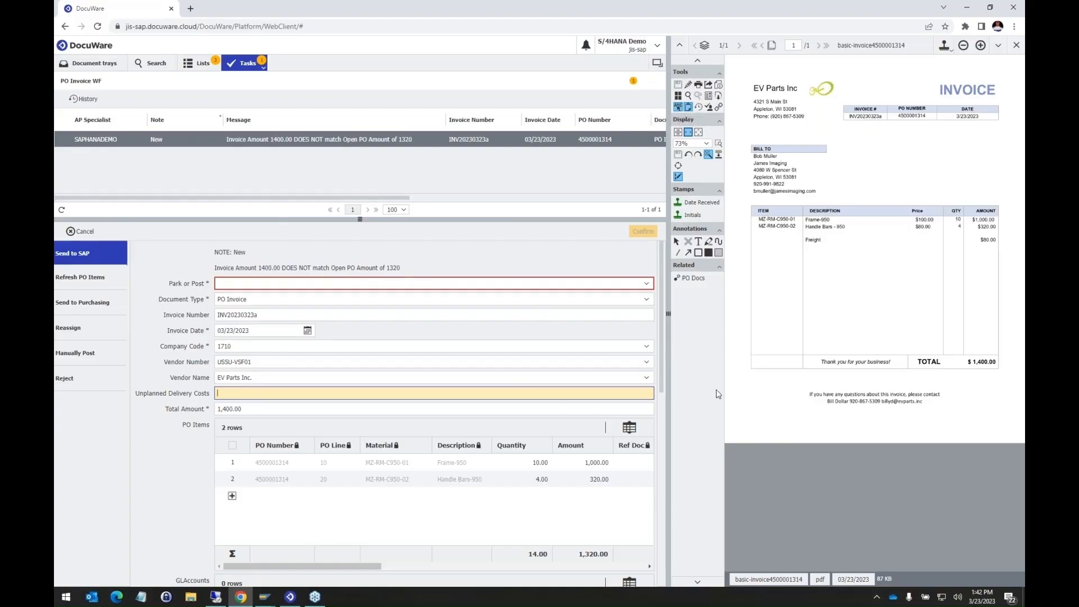
click(994, 242)
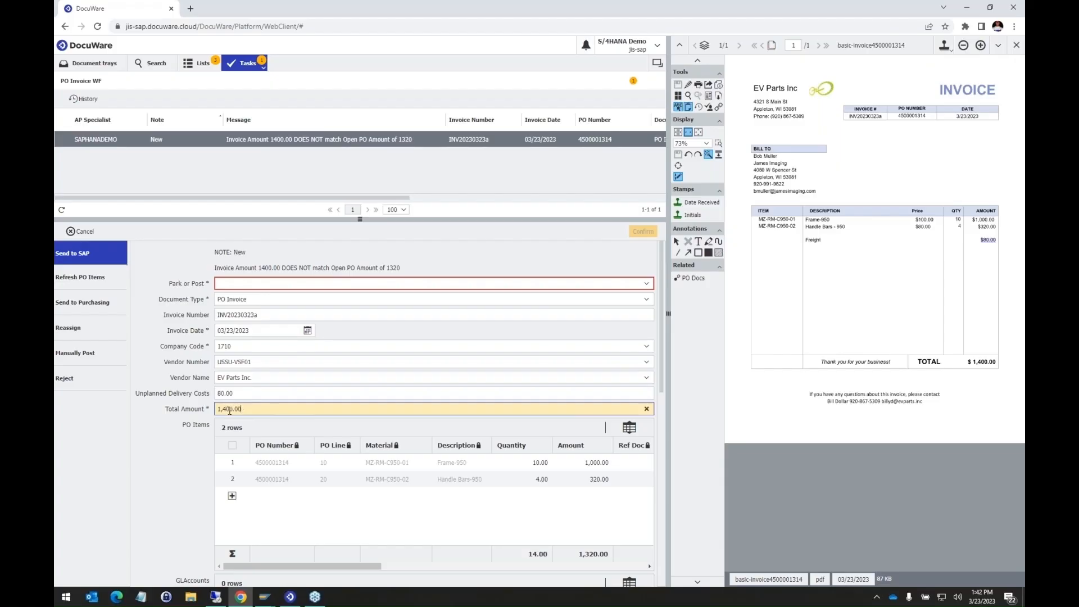
Choose Post under Park or Post and confirm sending the invoice to SAP
click(648, 284)
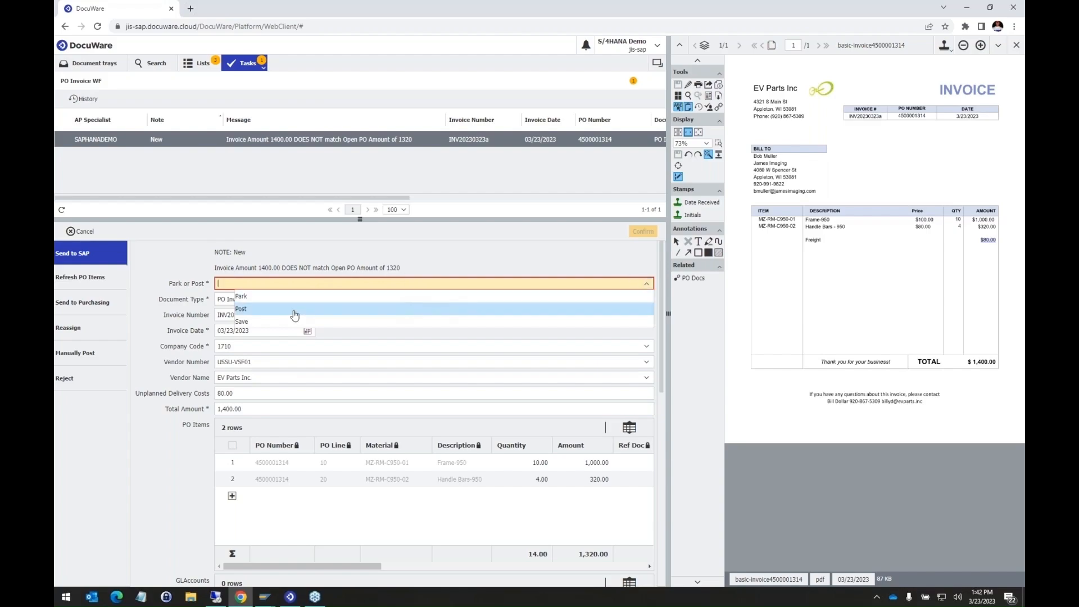
click(295, 315)
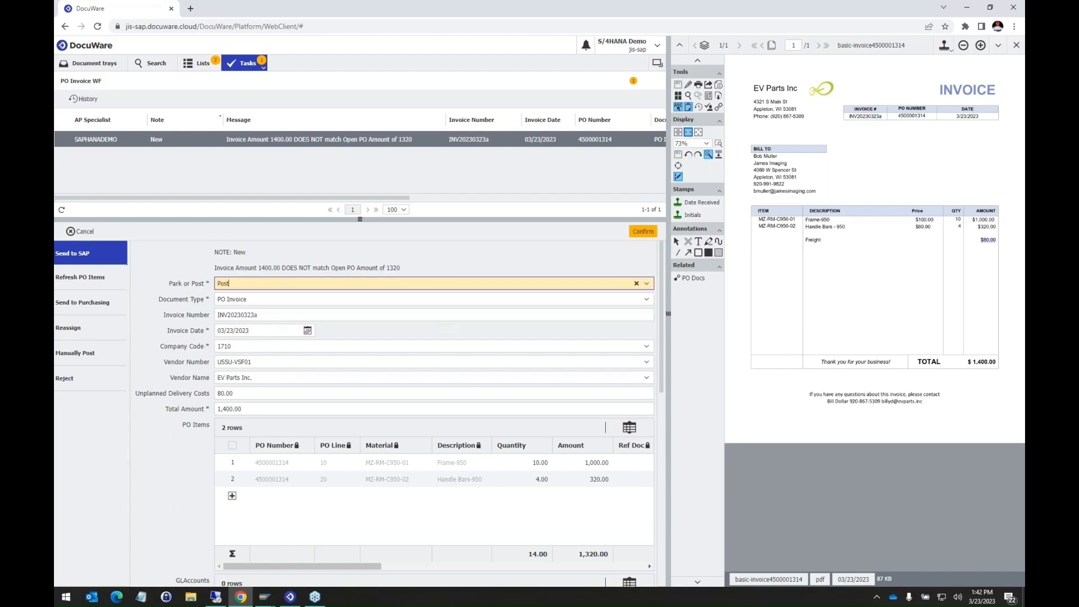
click(643, 232)
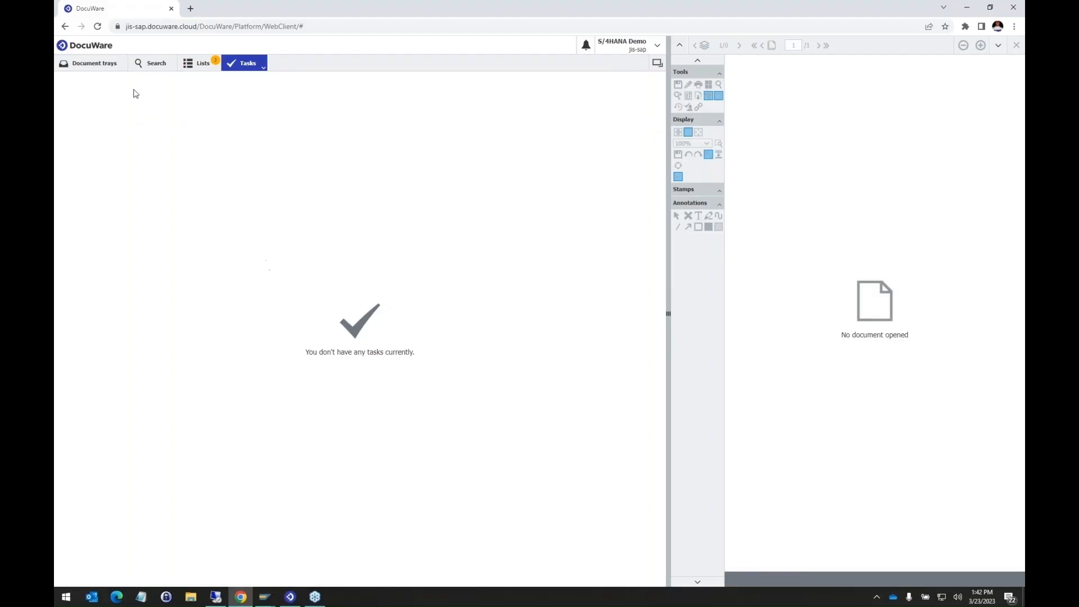
Check the lists 5.0 Invoices Waiting to Park/Post and 6.0 Invoices Recently Completed for the posted invoice
click(204, 70)
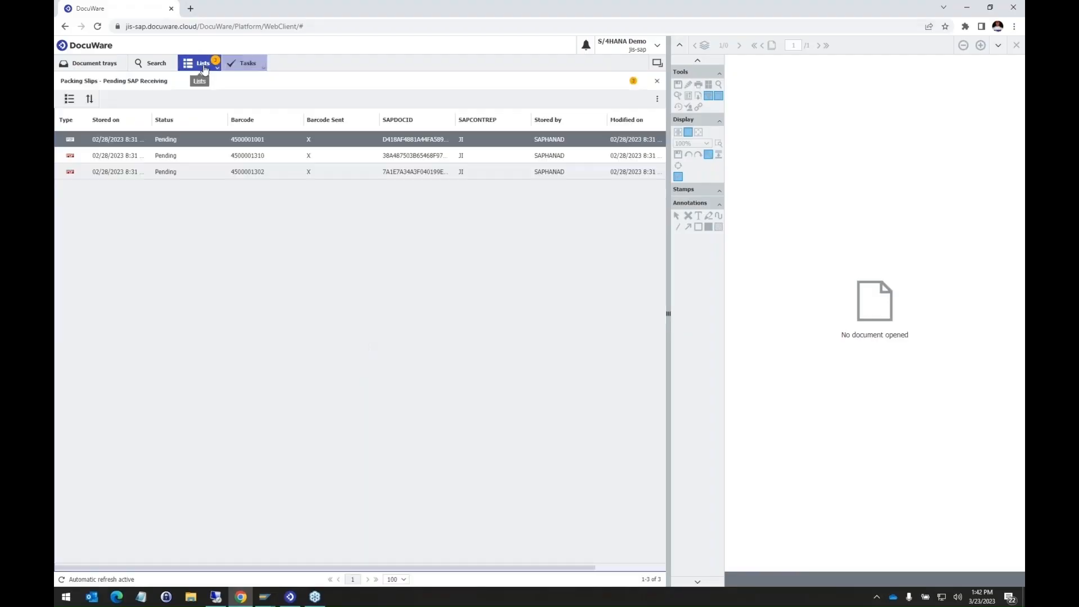
click(210, 67)
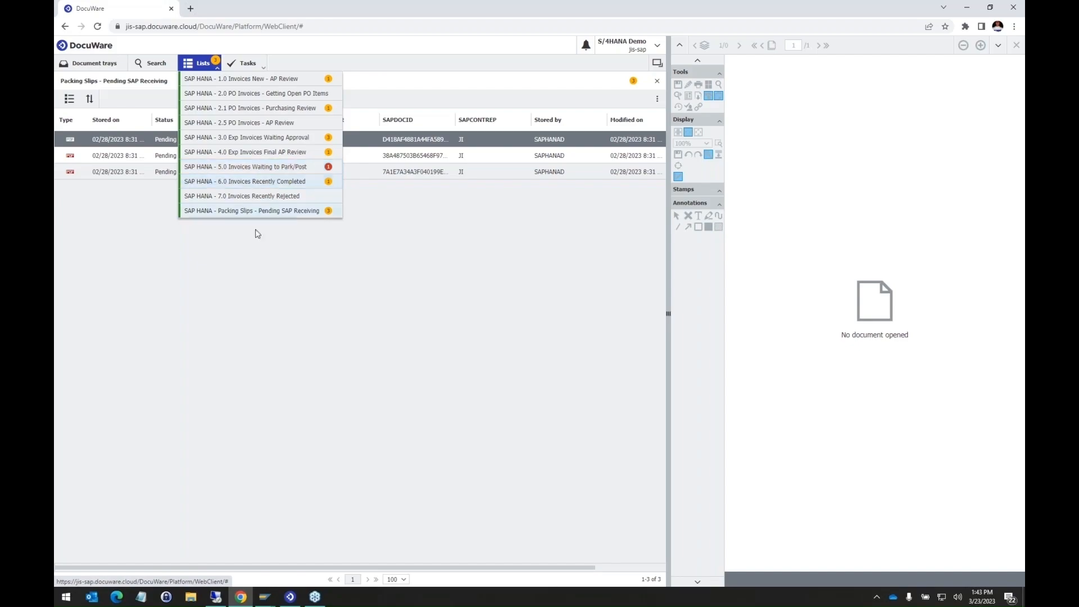
click(296, 166)
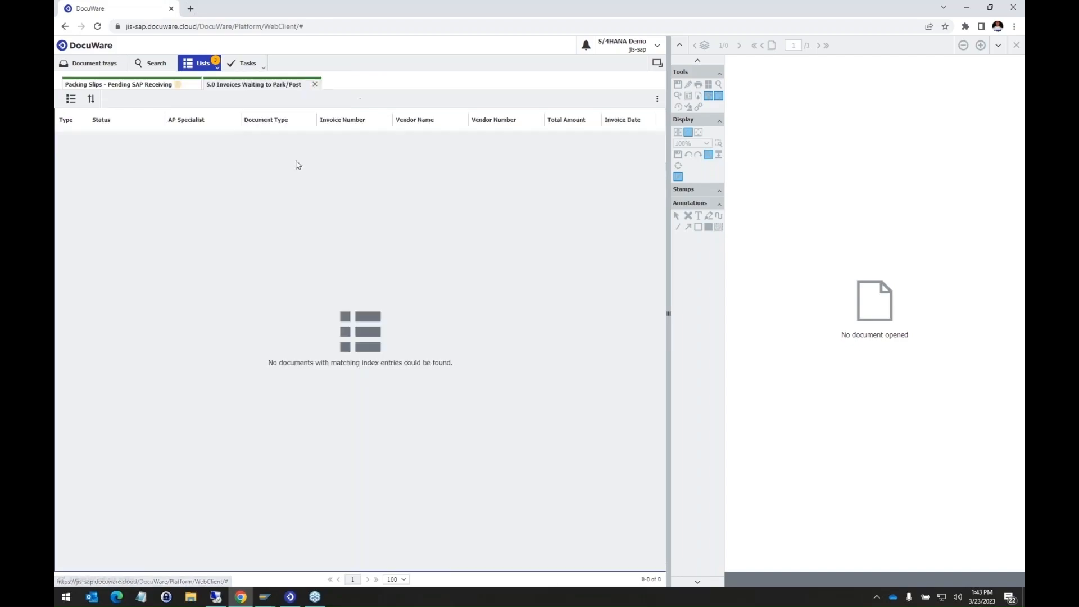
click(198, 63)
click(247, 185)
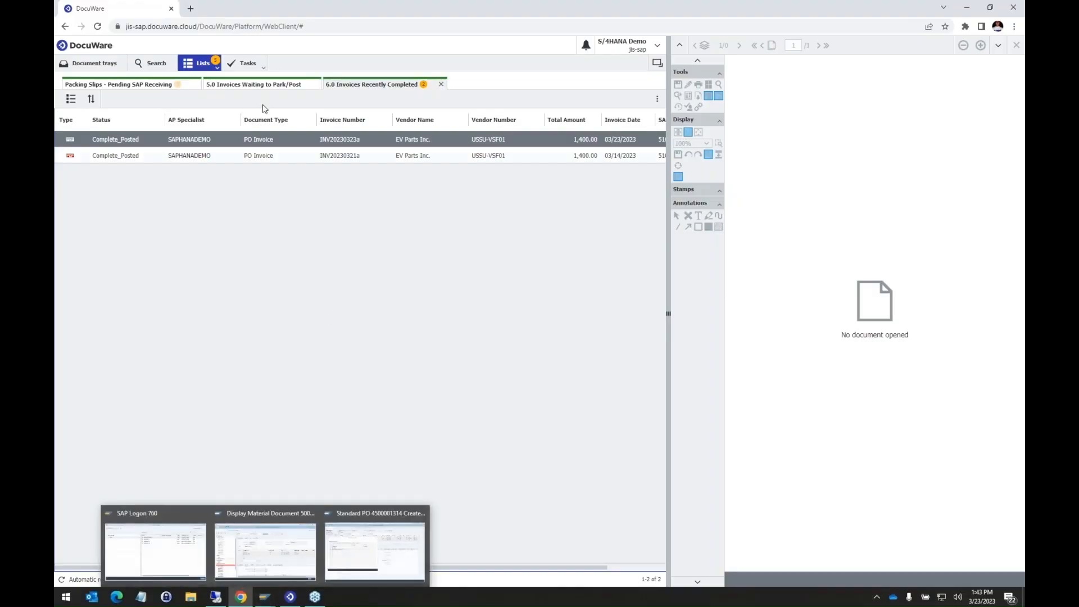
Display completed invoice INV20230323a and highlight the SAP document number within its SAPKEY value
click(241, 142)
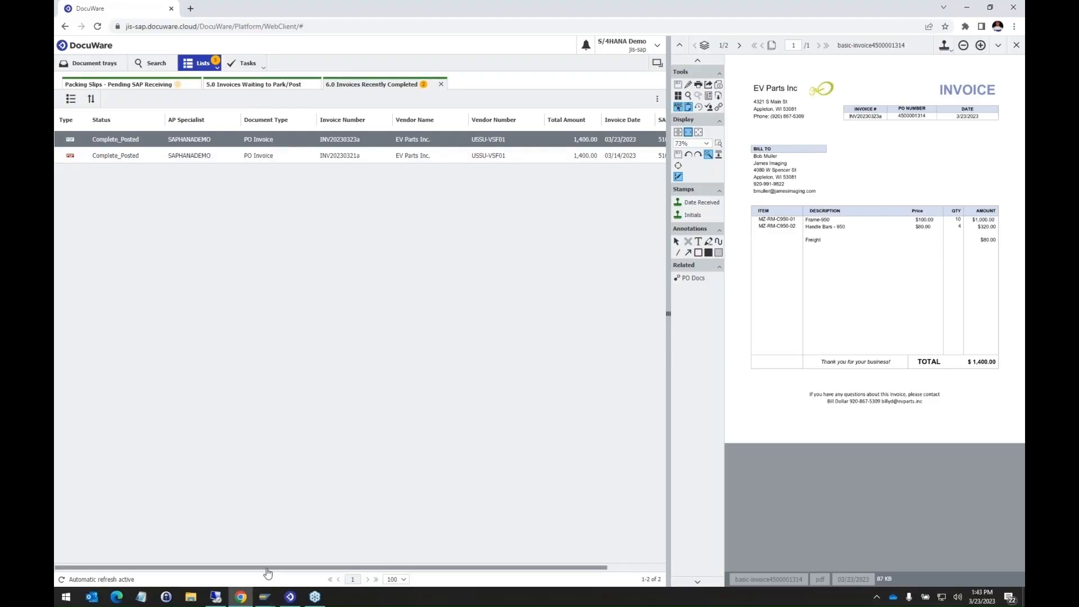
drag(268, 569, 348, 568)
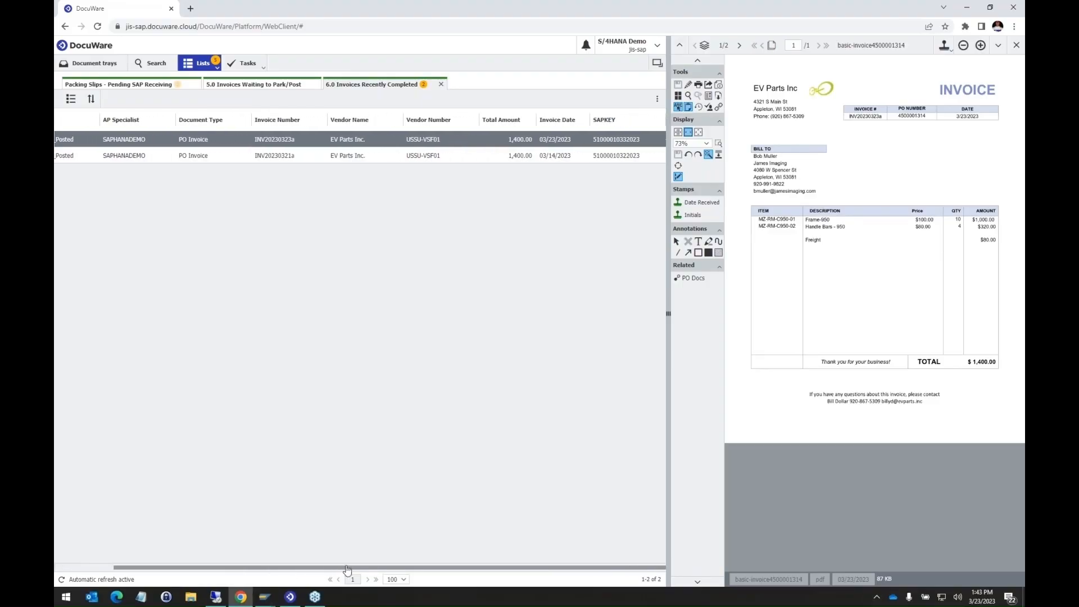
drag(593, 140, 629, 145)
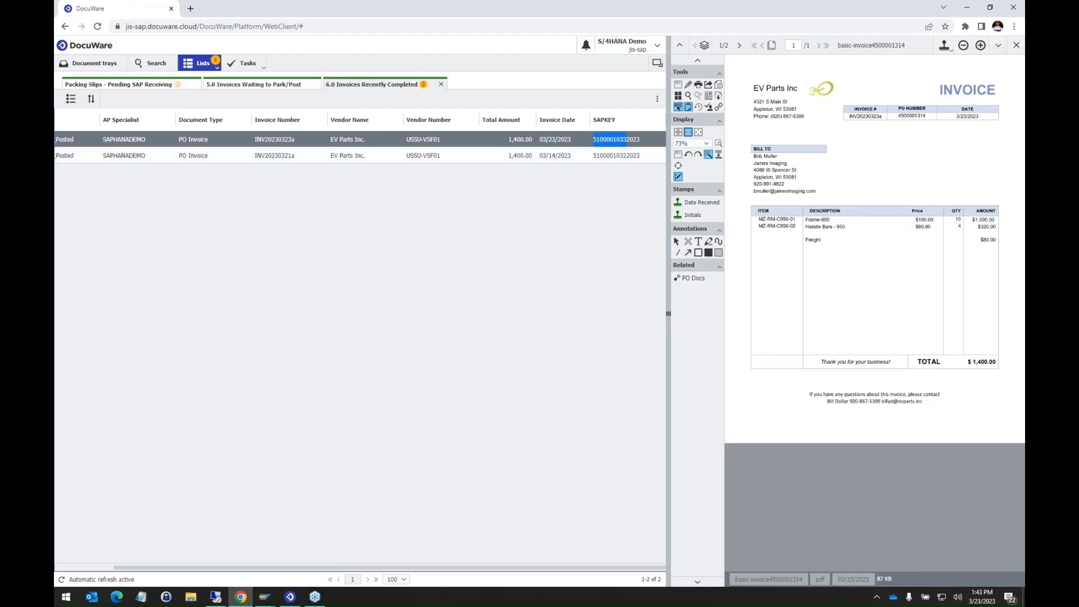
drag(54, 110, 711, 58)
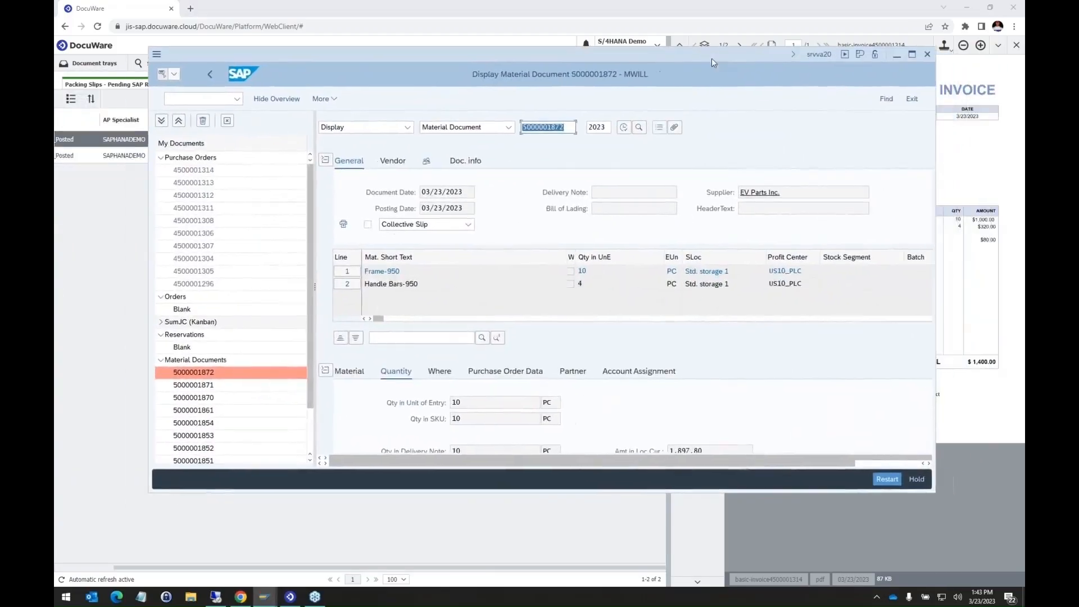
click(211, 75)
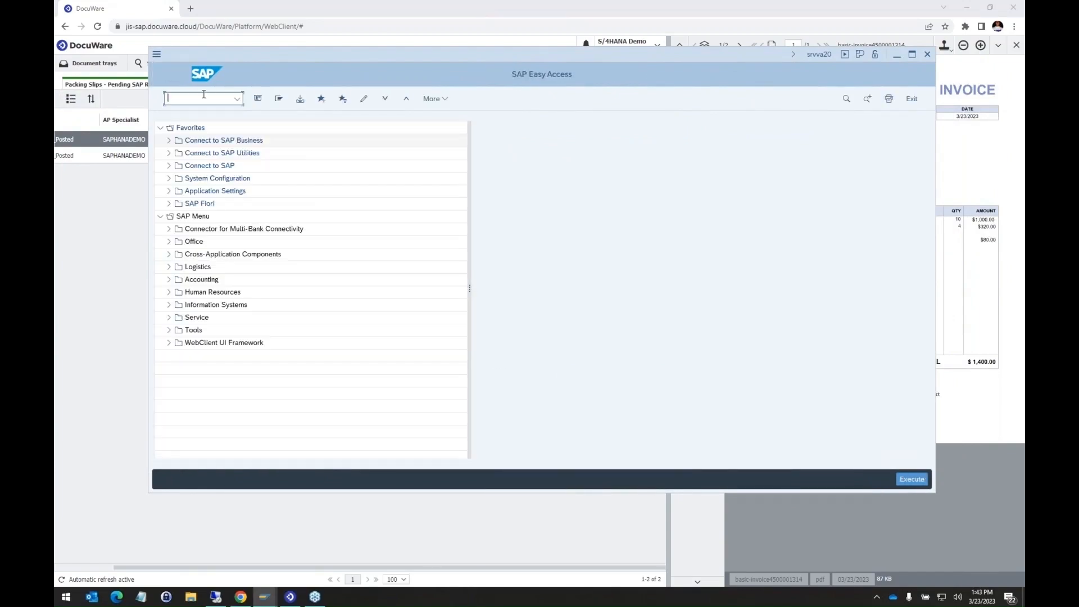
text(mir4)
key(Return)
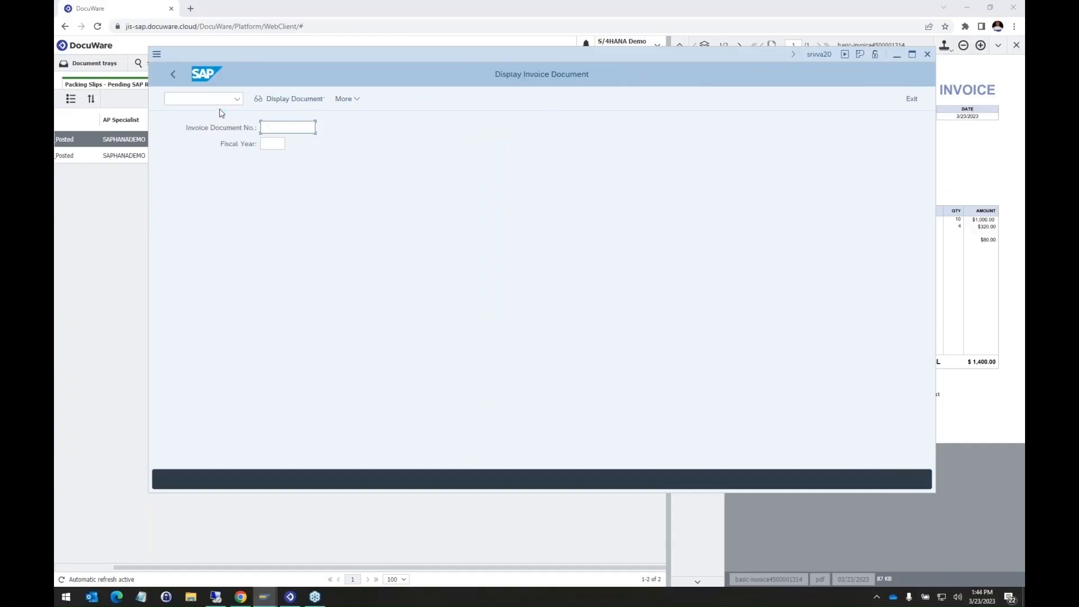
text(5100001033)
key(Tab)
text(20)
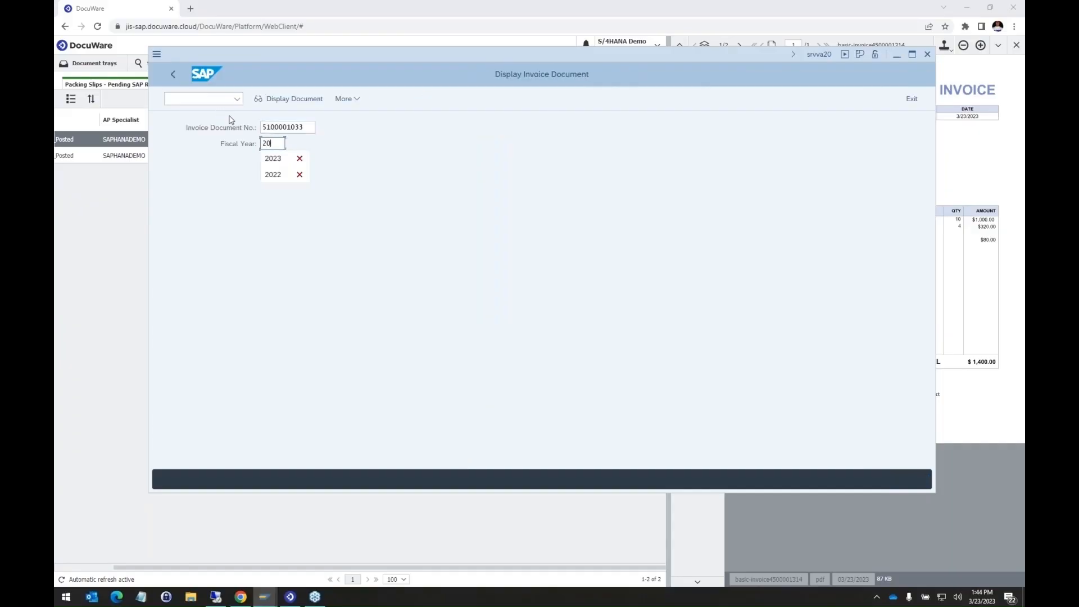
text(23)
key(Return)
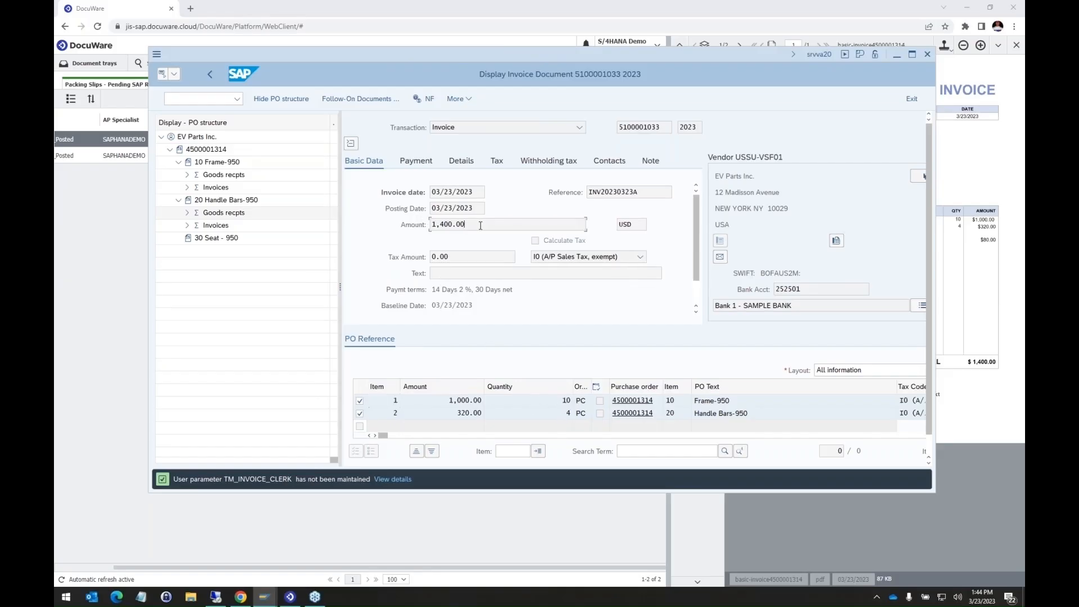
Examine the SAP invoice's total amount and the unplanned delivery costs in its details
drag(482, 225, 422, 224)
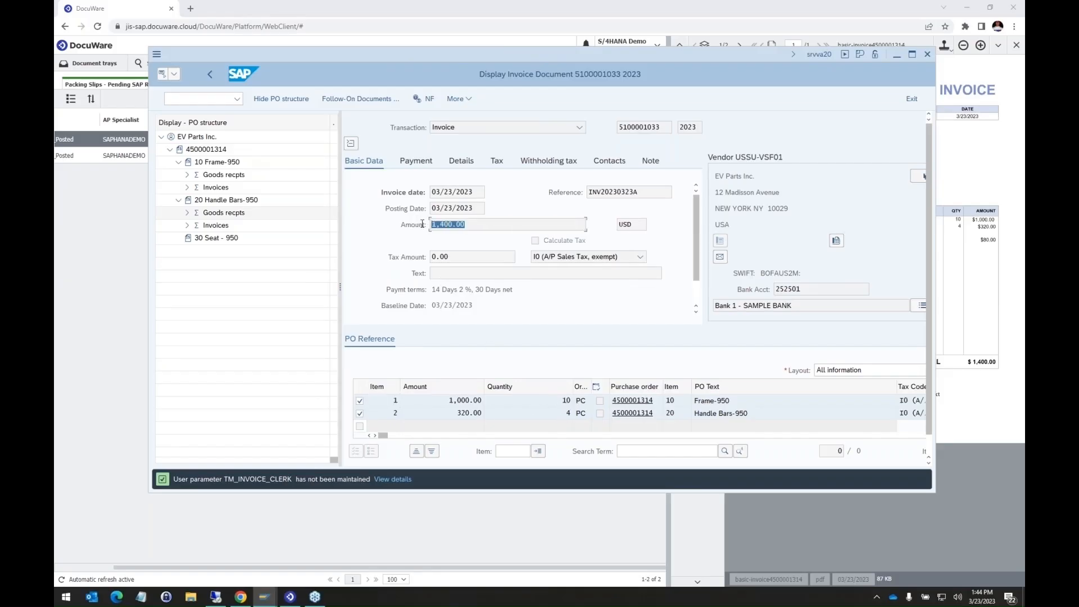
click(462, 162)
click(461, 162)
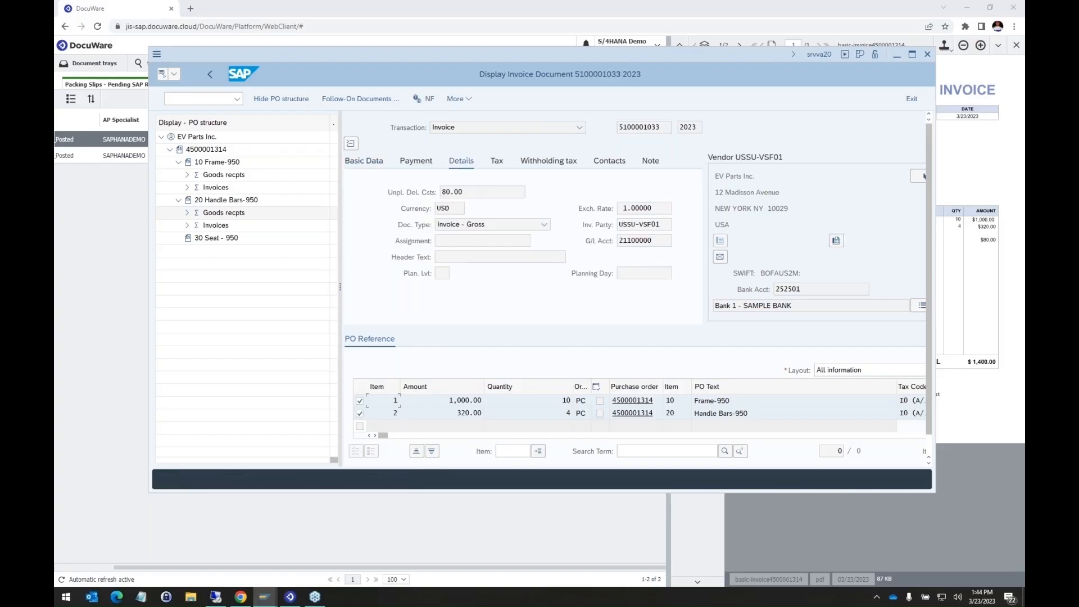
double_click(459, 192)
Open the incoming invoice from the SAP invoice document's attachment list, review it in DocuWare, and close the viewer
click(175, 76)
click(198, 101)
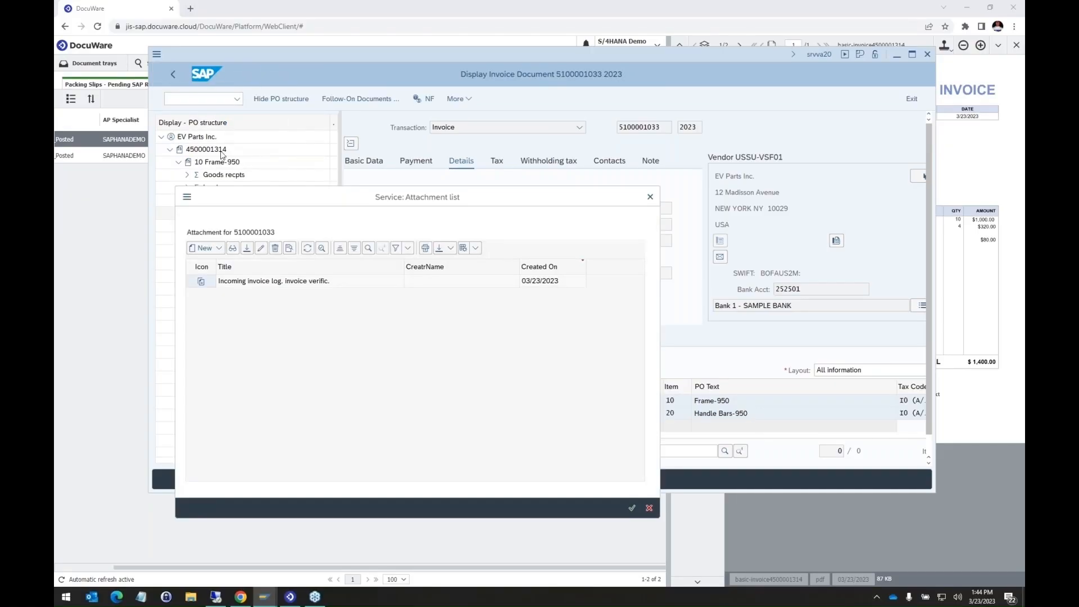
double_click(288, 282)
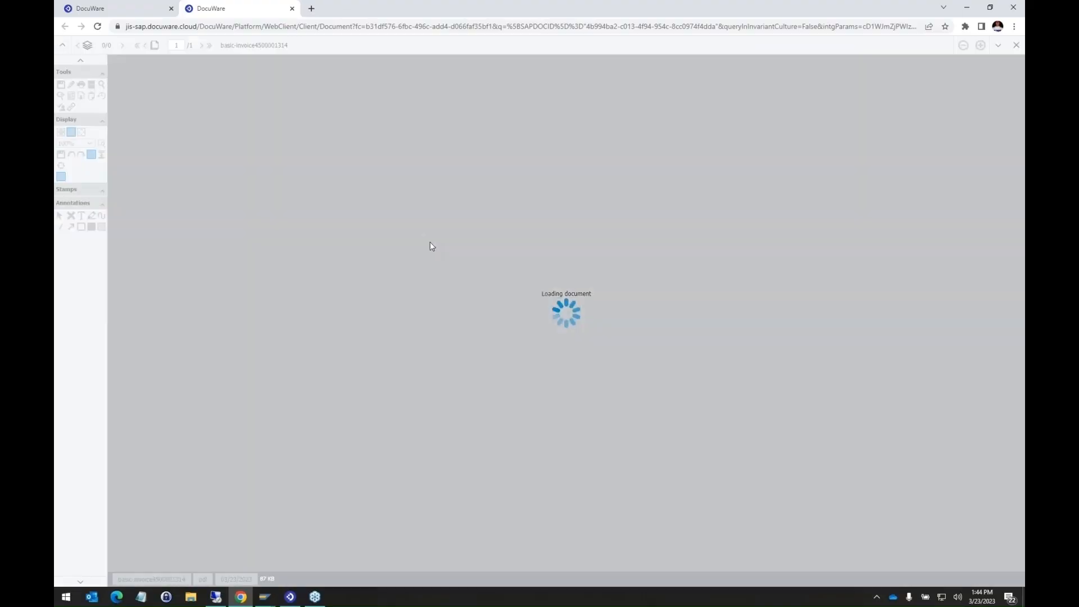
scroll(474, 250, down, 5)
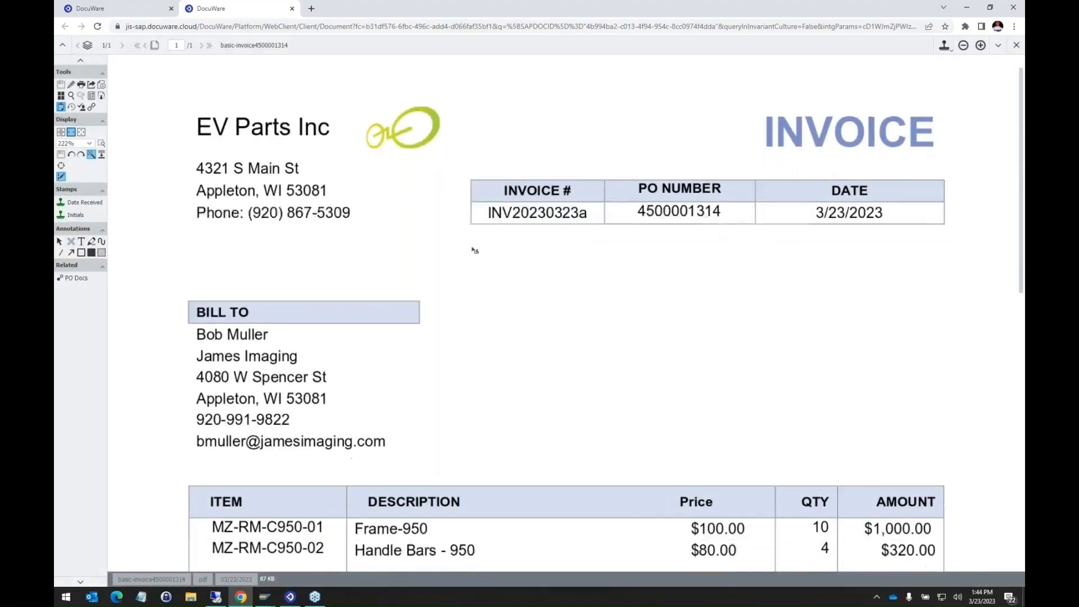
scroll(479, 256, down, 1)
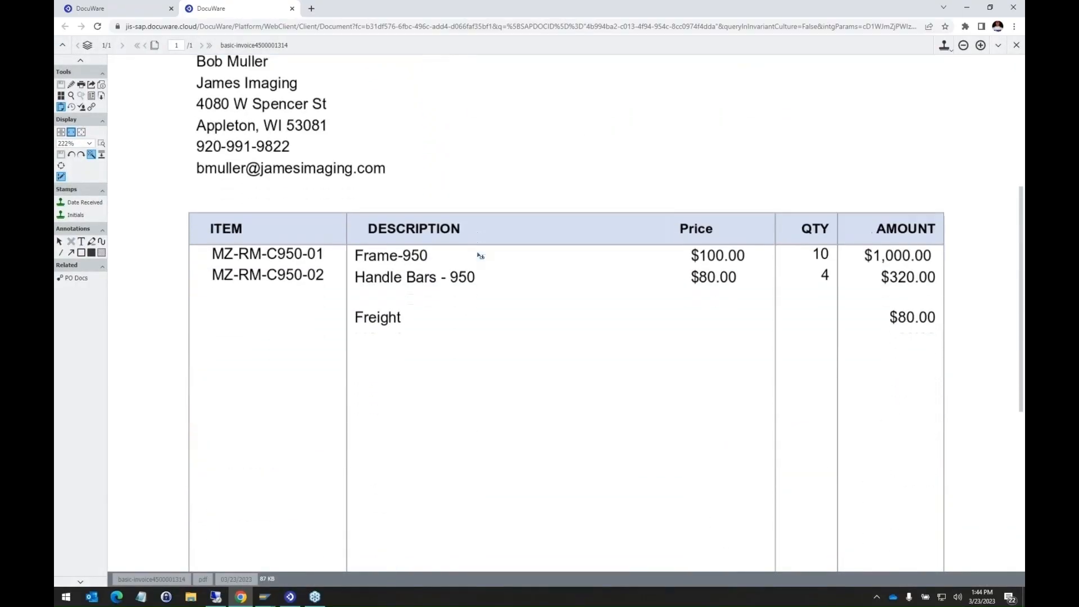
middle_click(246, 13)
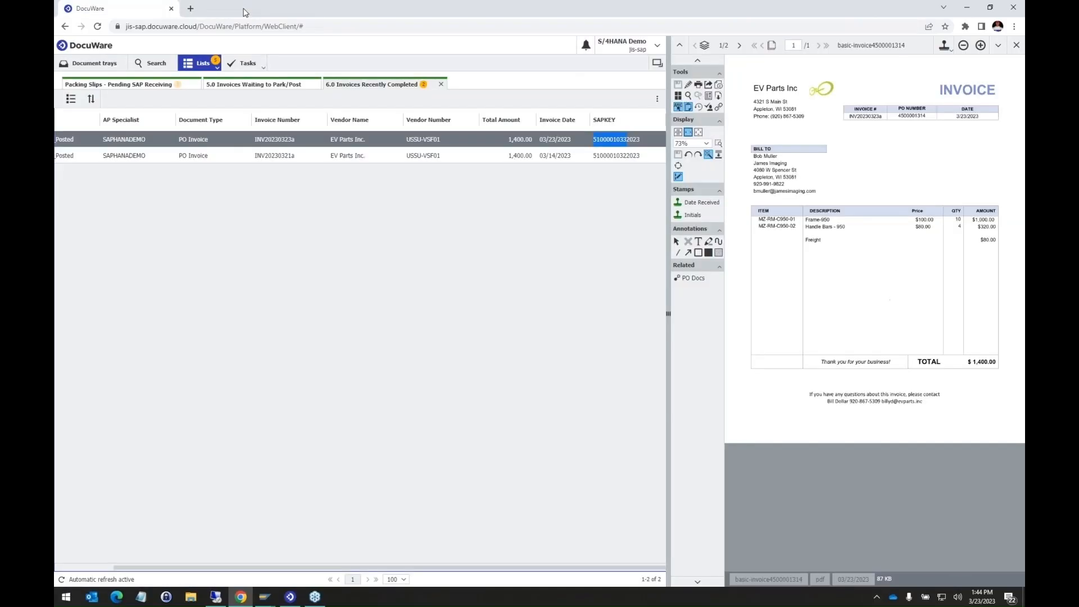
click(264, 597)
click(359, 553)
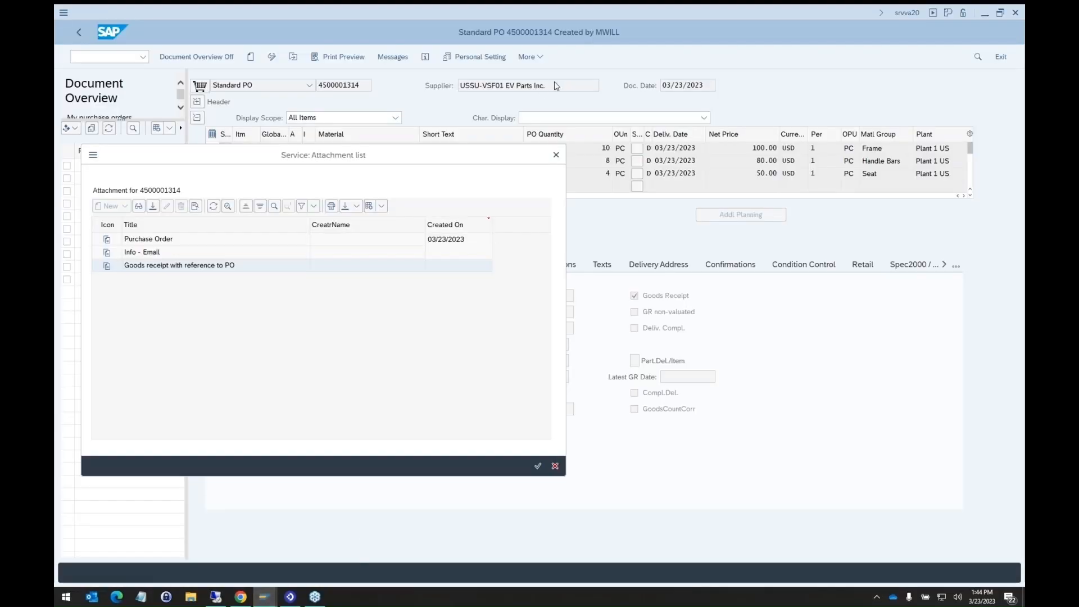
click(556, 157)
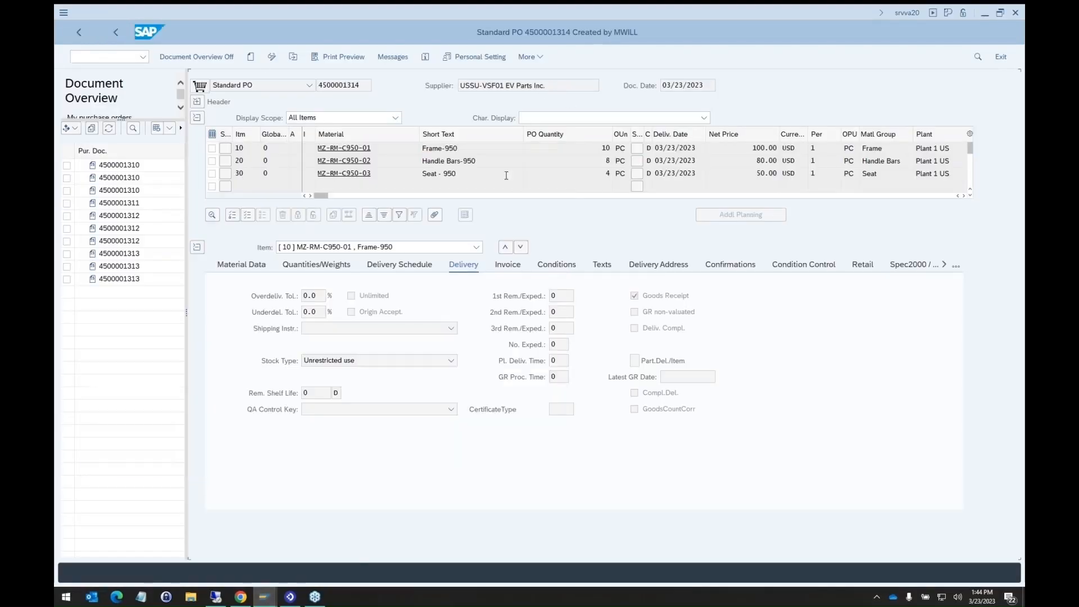
click(82, 34)
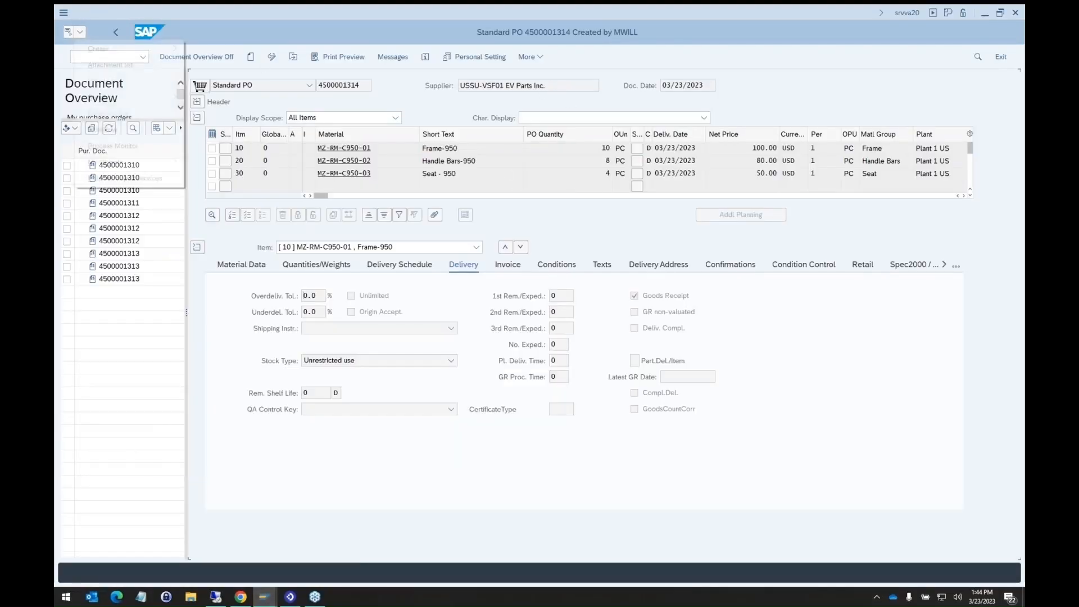
click(107, 66)
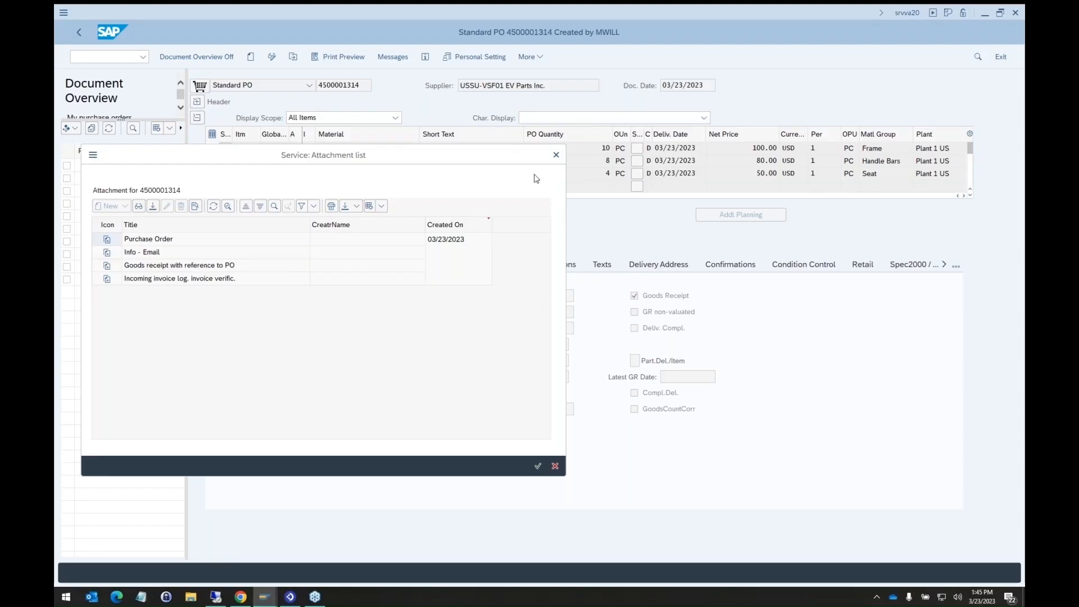
click(556, 154)
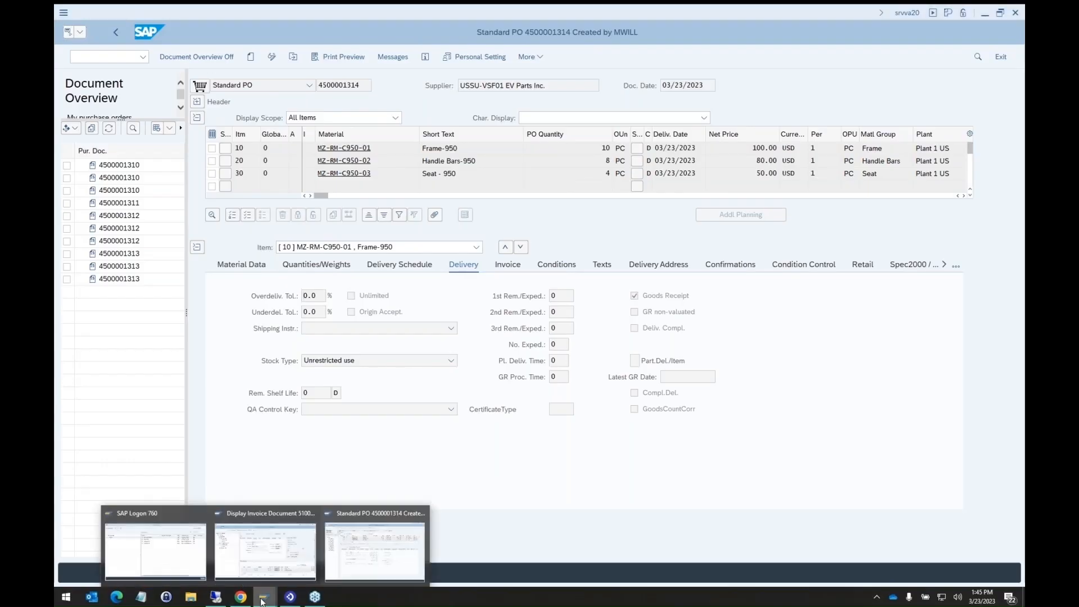
Return to DocuWare, review the available SAP HANA lists, and collapse the viewer's tool palette beside invoice INV20230323a
click(241, 597)
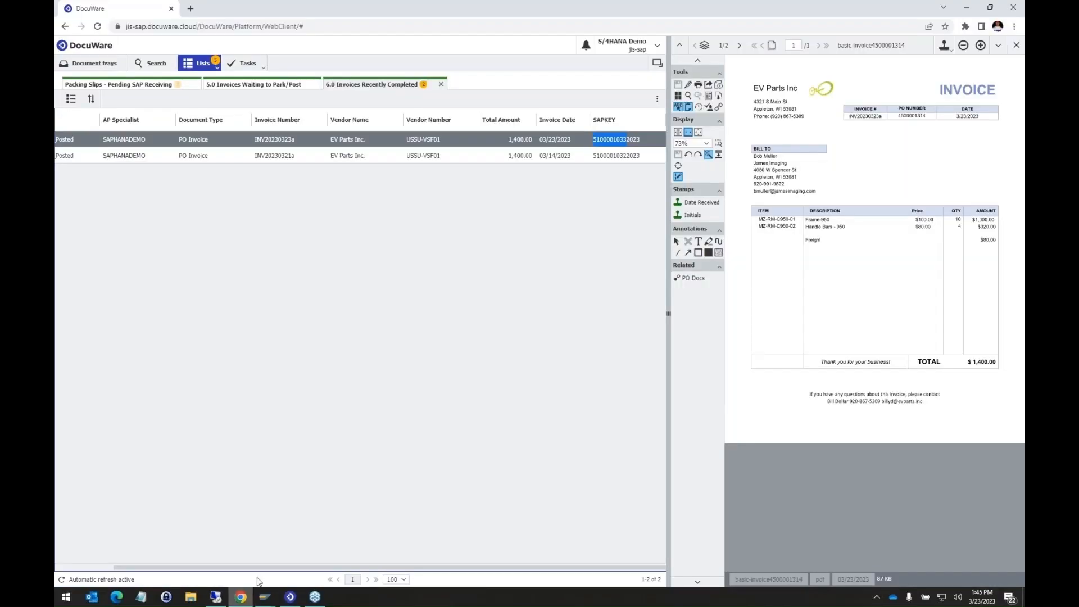
click(201, 64)
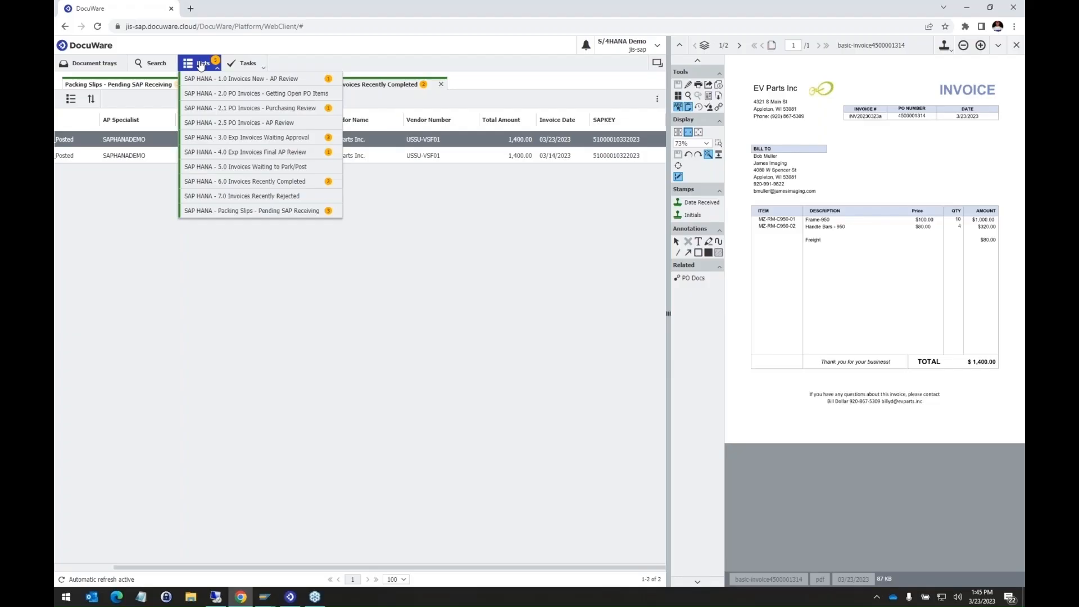
double_click(433, 139)
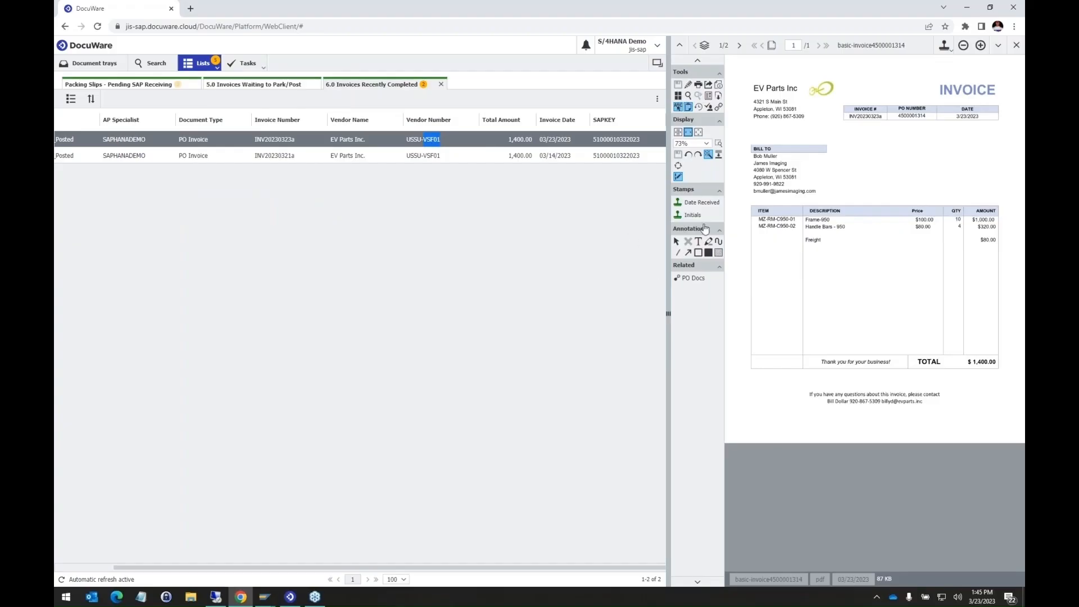
click(698, 64)
click(681, 49)
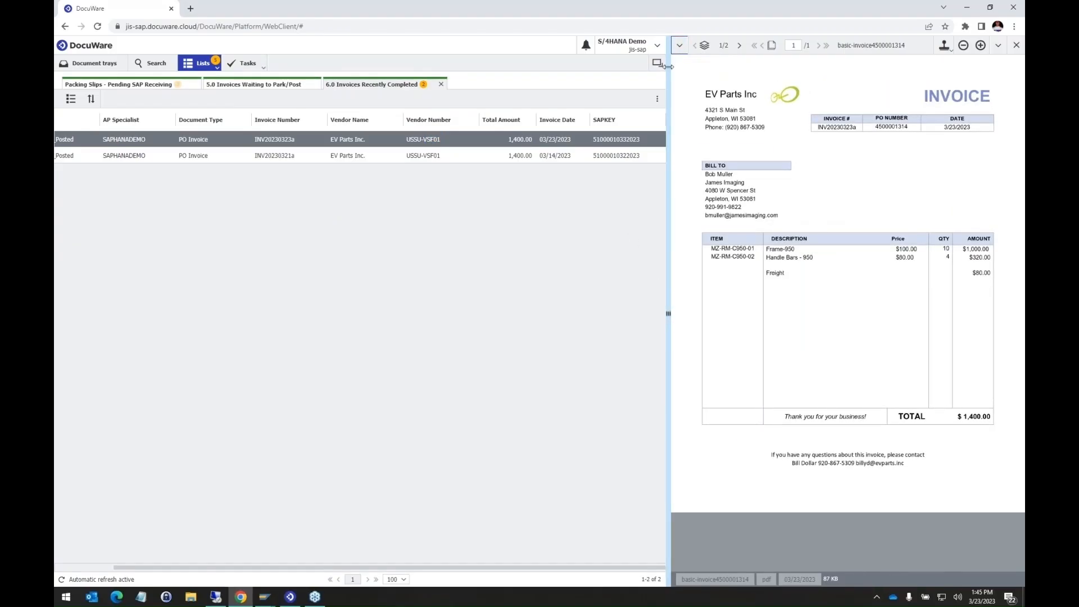